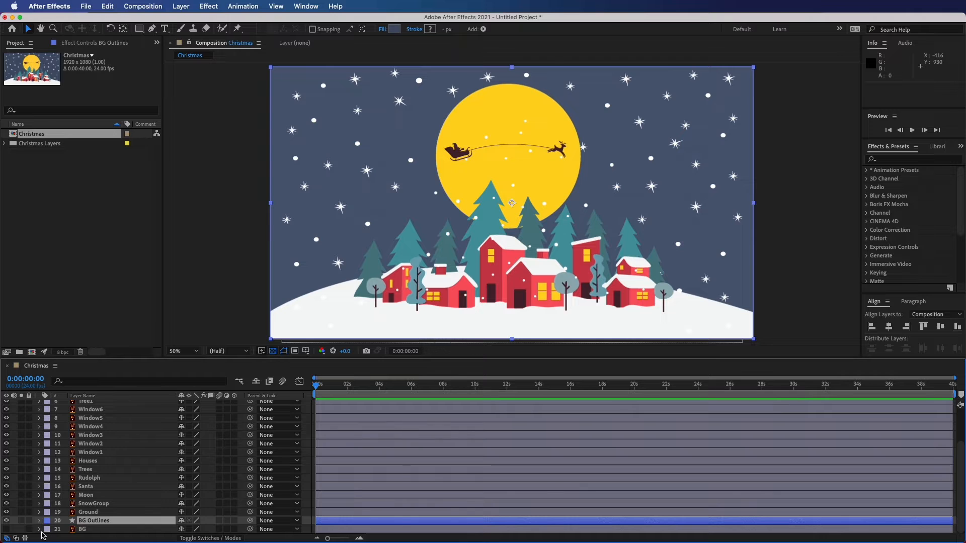
Hide the shy layers, and add a keyframe for the BG Outlines fill color at 6 seconds
{"action": "left_click", "coordinate": [255, 382]}
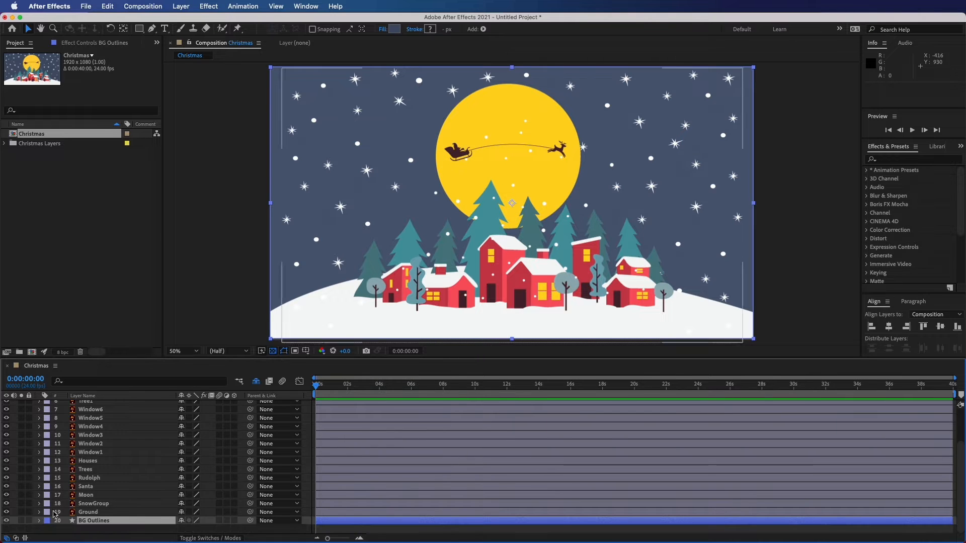
{"action": "left_click", "coordinate": [40, 521]}
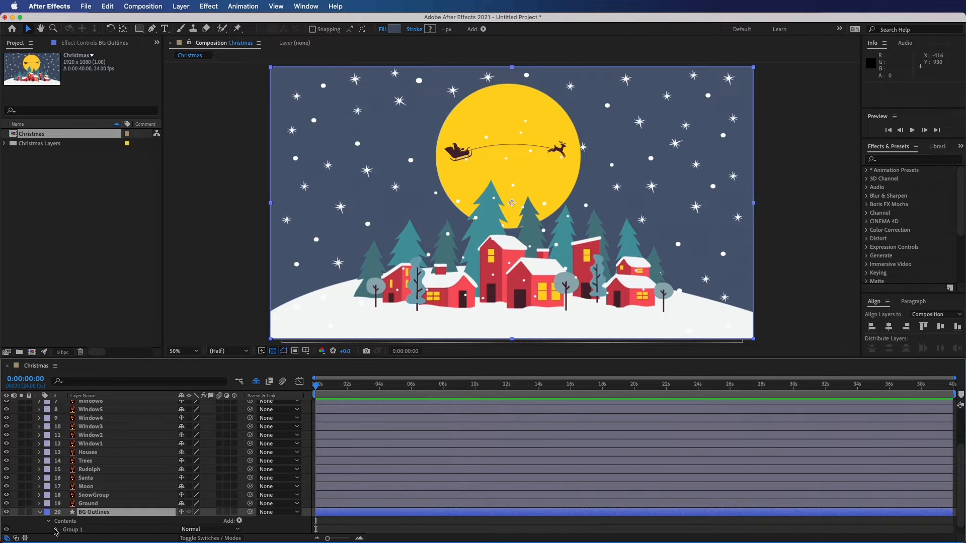
{"action": "left_click", "coordinate": [56, 530]}
{"action": "left_click", "coordinate": [65, 517]}
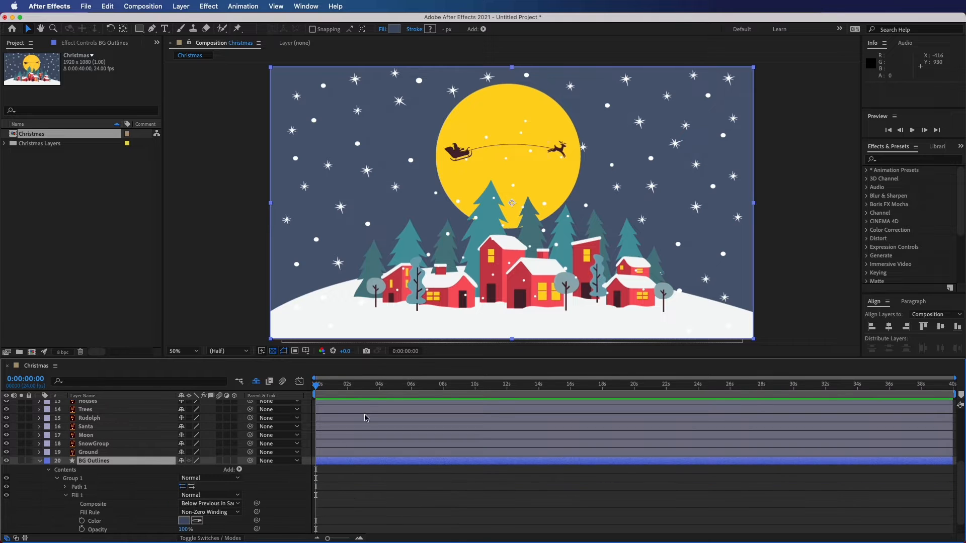
{"action": "left_click", "coordinate": [411, 387]}
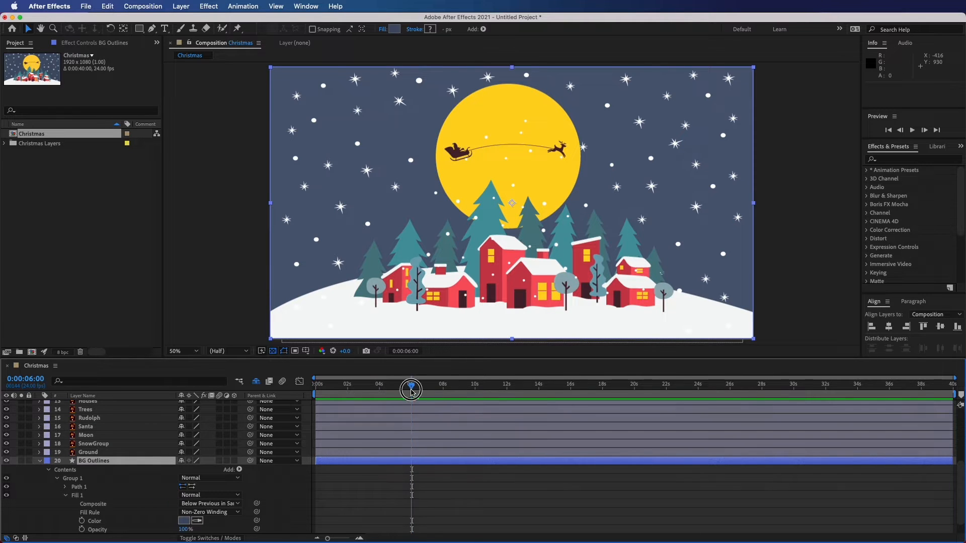
{"action": "left_click", "coordinate": [81, 521]}
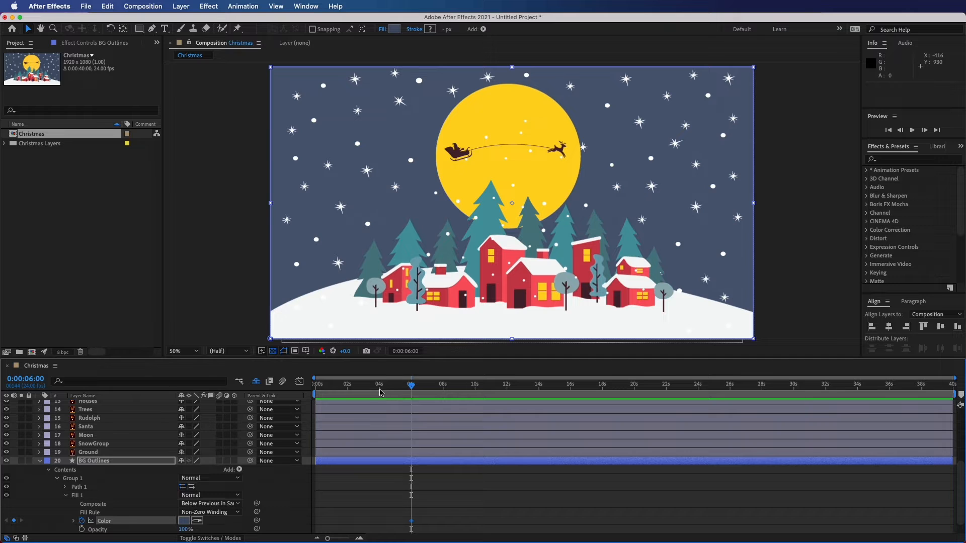
Set the BG Outlines fill color to ABC1CB at 2 seconds, creating the starting color of the background transition
{"action": "left_click_drag", "start_coordinate": [381, 392], "coordinate": [348, 393]}
{"action": "left_click", "coordinate": [184, 520]}
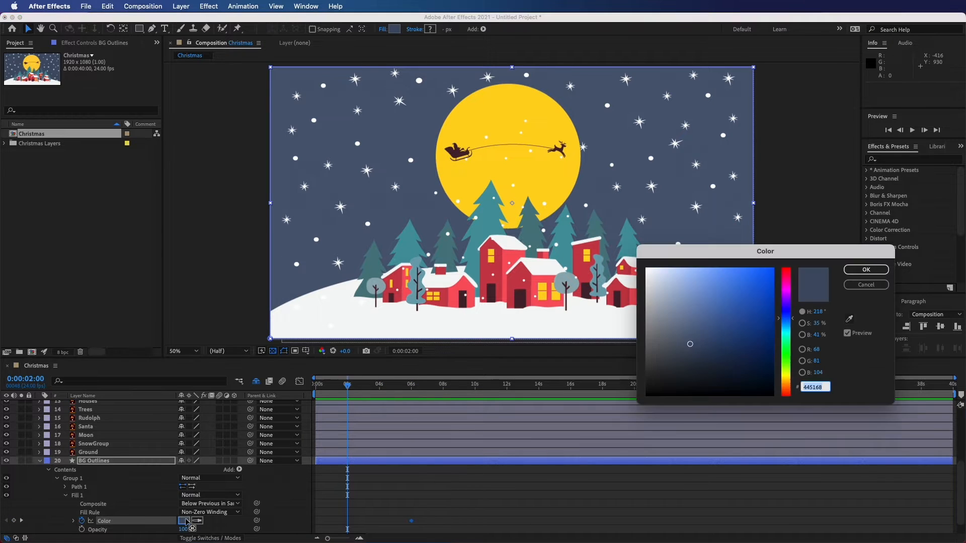
{"action": "type", "text": "AB"}
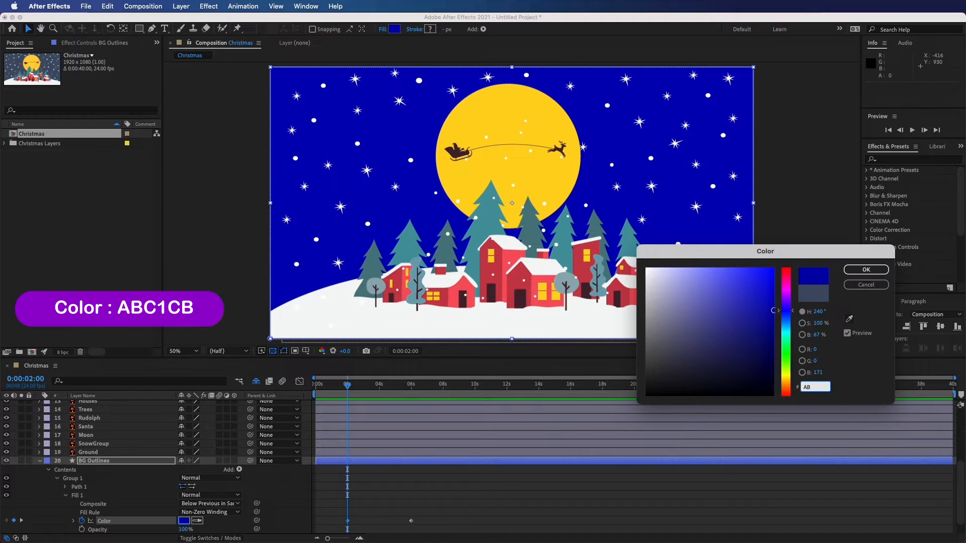
{"action": "type", "text": "C1CB"}
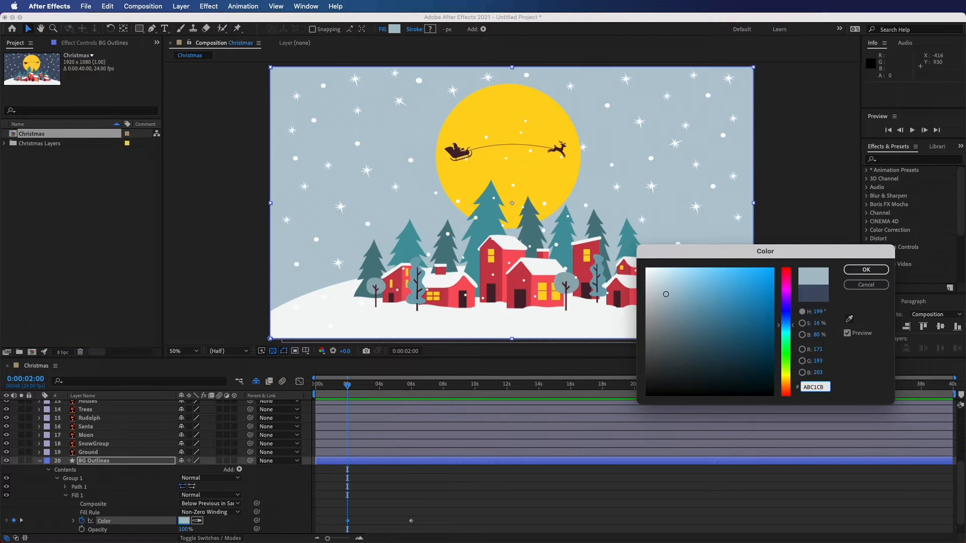
{"action": "left_click", "coordinate": [866, 270]}
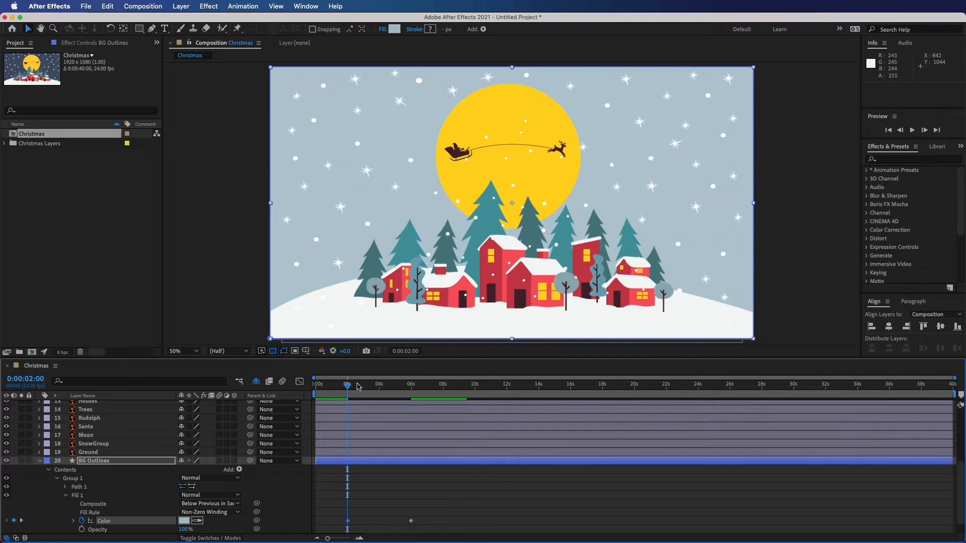
Preview the background color transition from just before the 2-second keyframe
{"action": "left_click", "coordinate": [342, 388]}
{"action": "key", "text": "space"}
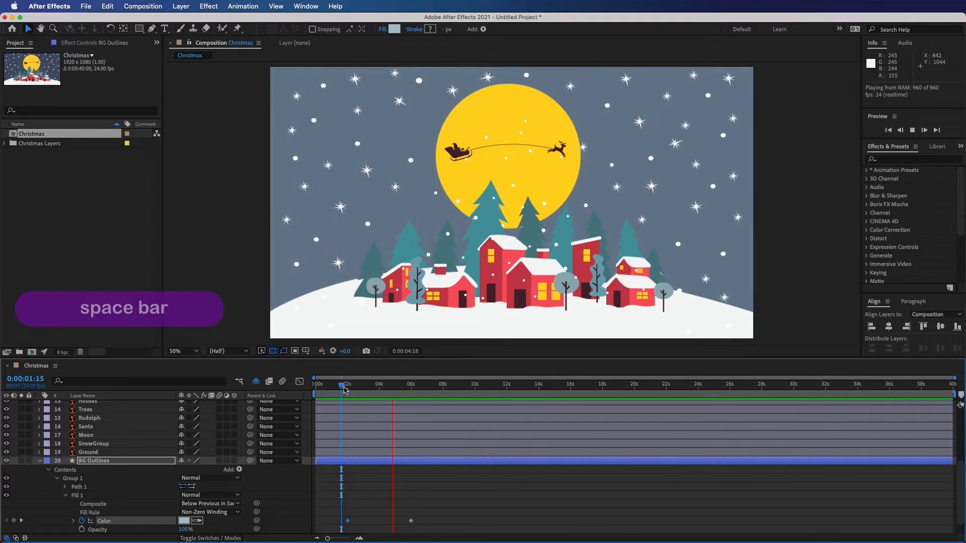
{"action": "key", "text": "space"}
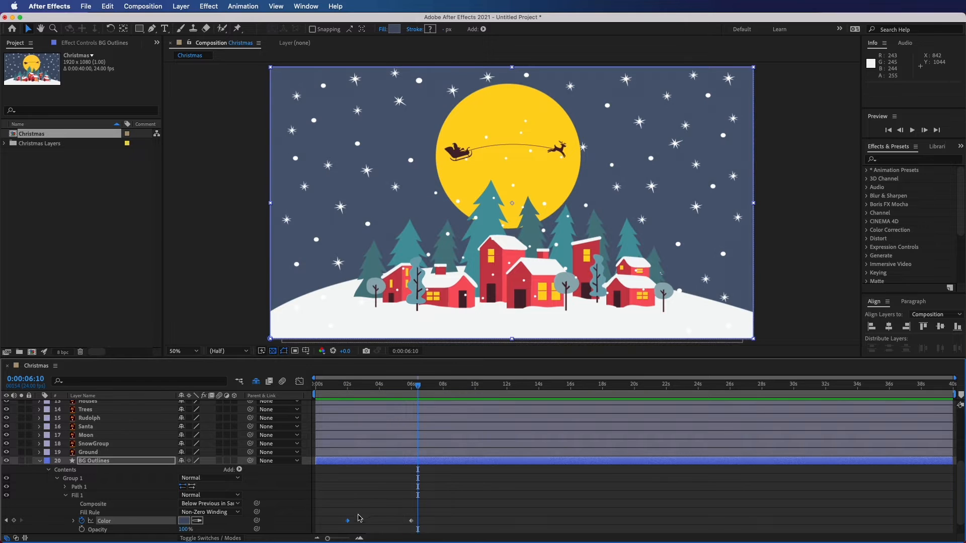
Apply Easy Ease to both BG Outlines color keyframes and lengthen the first keyframe's outgoing ease in the speed graph
{"action": "left_click_drag", "start_coordinate": [341, 514], "coordinate": [425, 539]}
{"action": "right_click", "coordinate": [411, 520]}
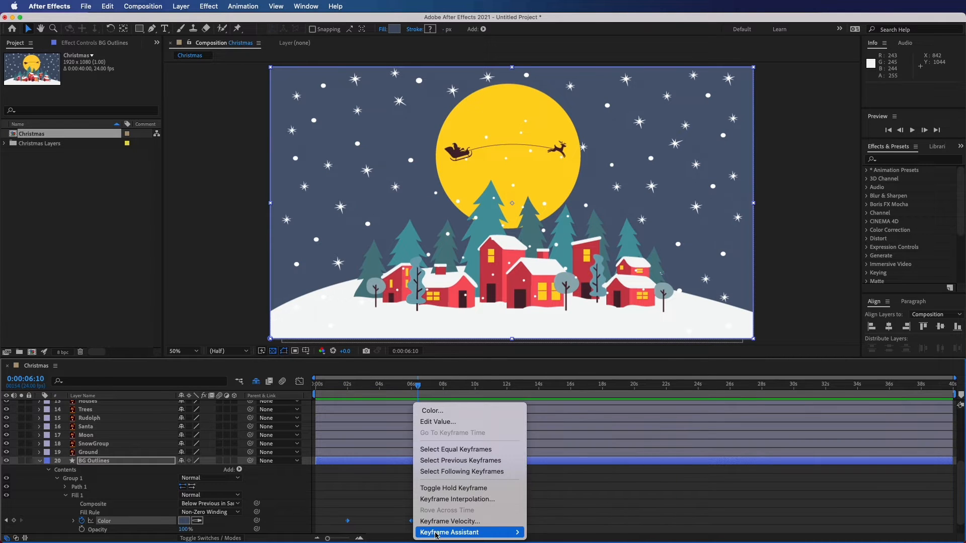
{"action": "mouse_move", "coordinate": [436, 534]}
{"action": "left_click", "coordinate": [554, 477]}
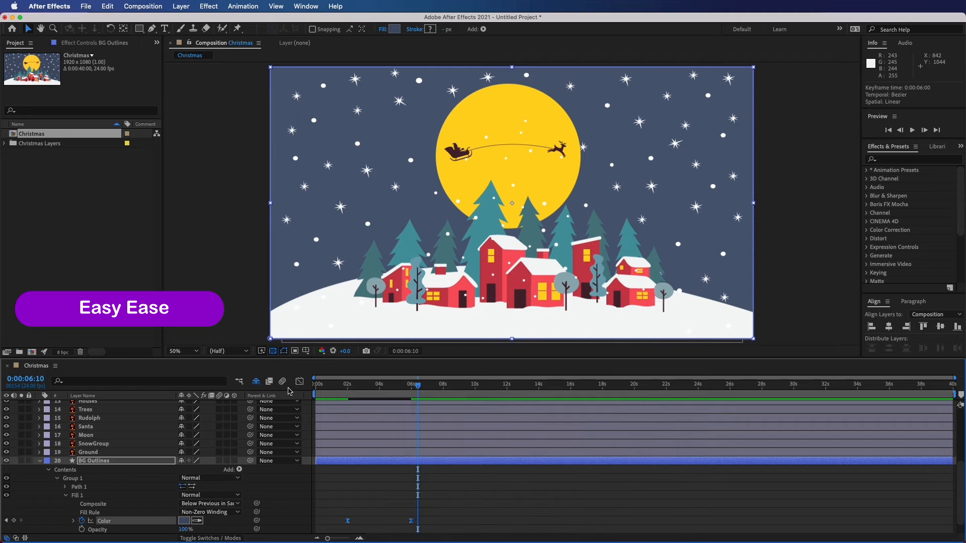
{"action": "left_click", "coordinate": [299, 381]}
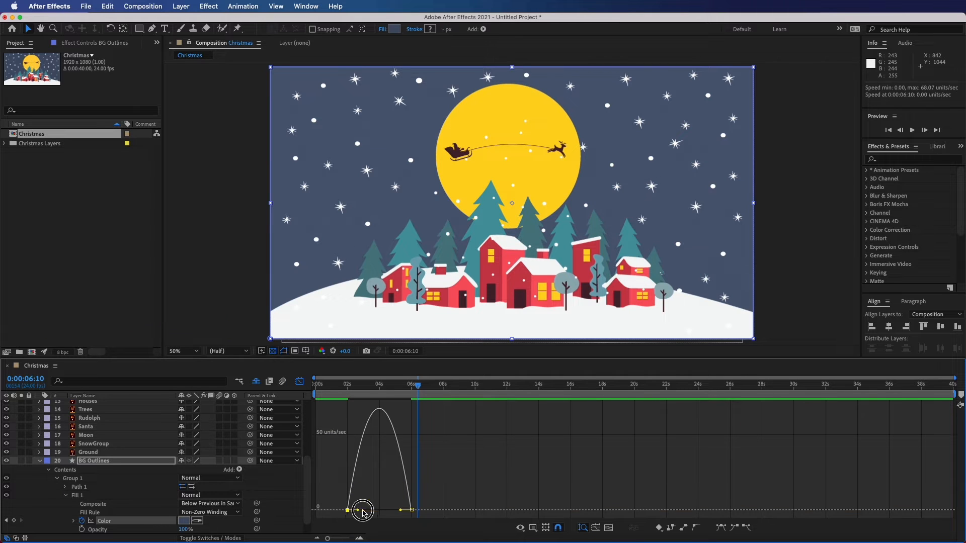
{"action": "left_click_drag", "start_coordinate": [363, 512], "coordinate": [370, 512]}
{"action": "left_click", "coordinate": [300, 381]}
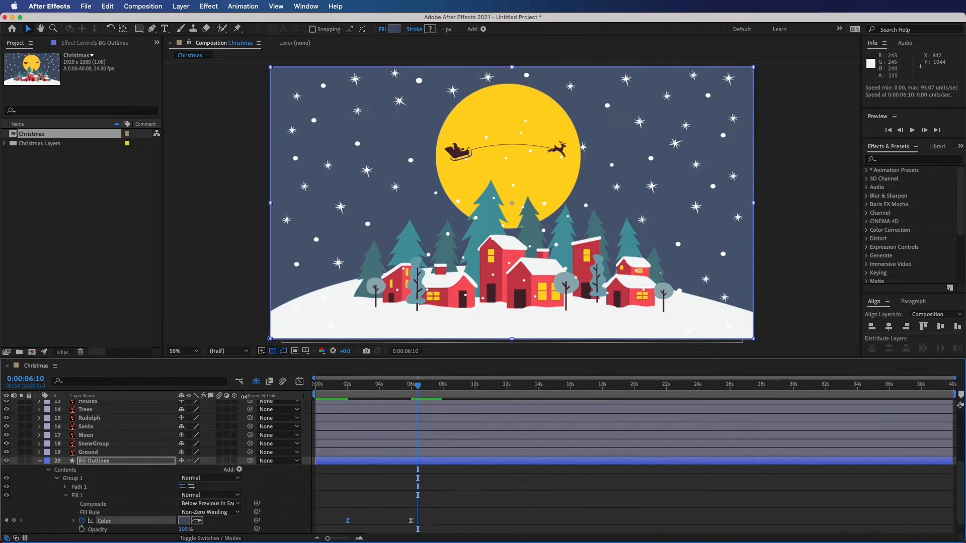
{"action": "left_click", "coordinate": [41, 462]}
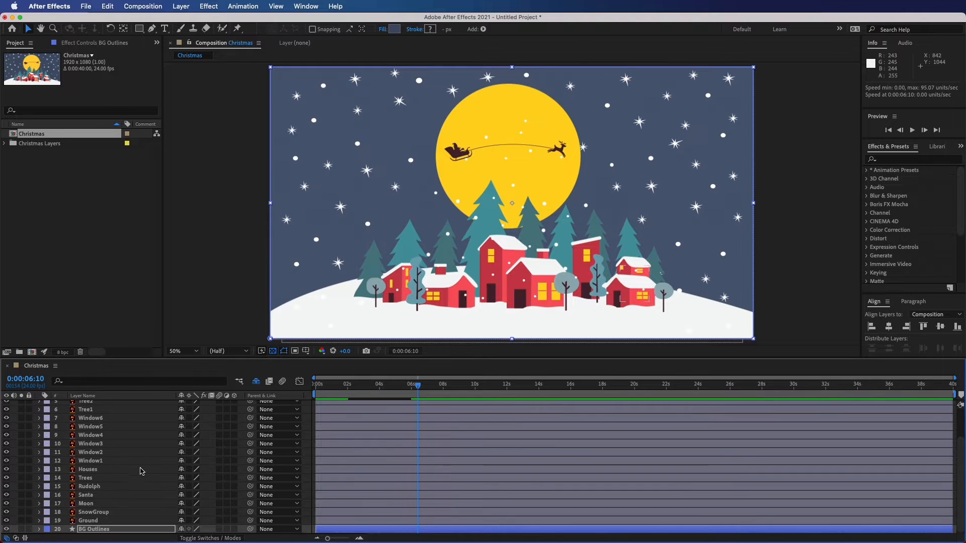
Create shapes from the Moon vector layer
{"action": "left_click", "coordinate": [90, 506]}
{"action": "right_click", "coordinate": [89, 506]}
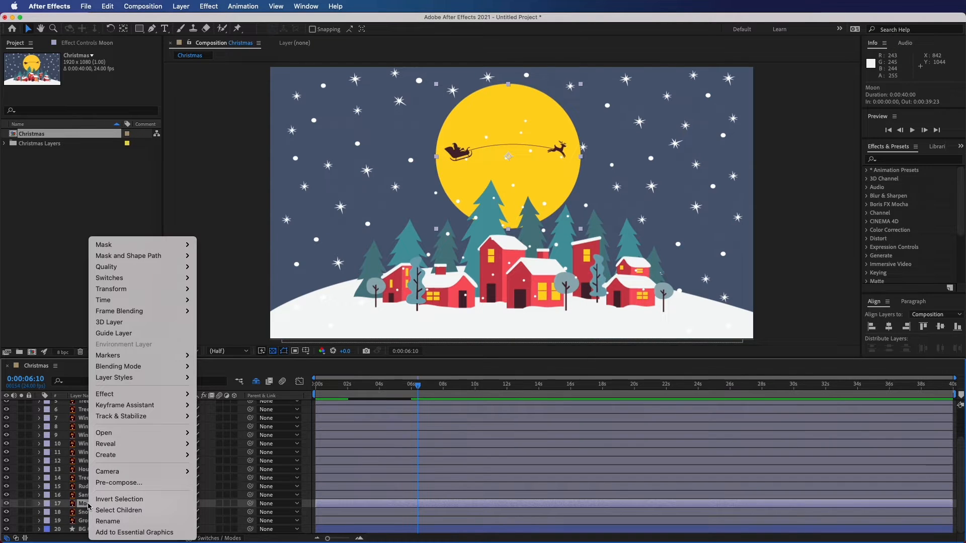
{"action": "mouse_move", "coordinate": [134, 455]}
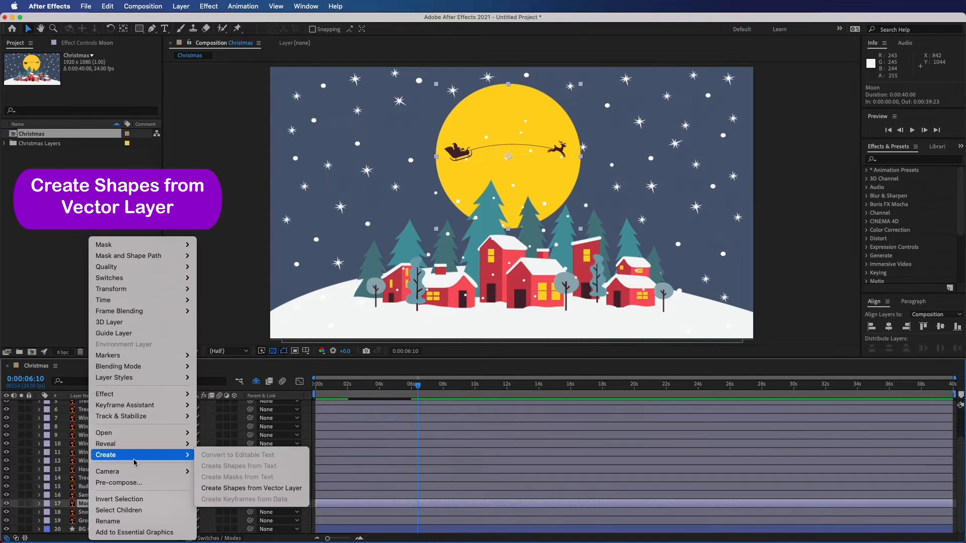
{"action": "left_click", "coordinate": [238, 489]}
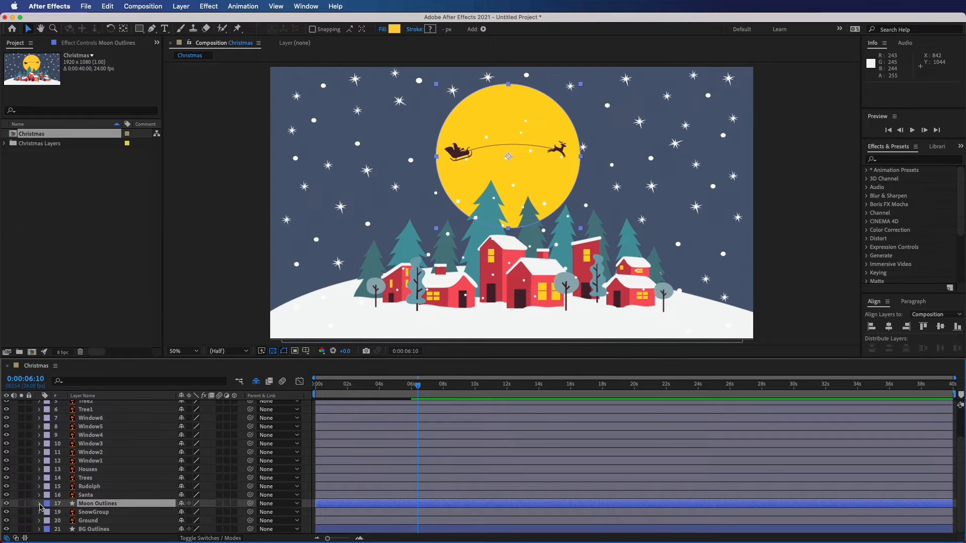
Scale Moon Outlines to 70% and raise it to a Y position of 265.5
{"action": "left_click", "coordinate": [40, 505]}
{"action": "key", "text": "s"}
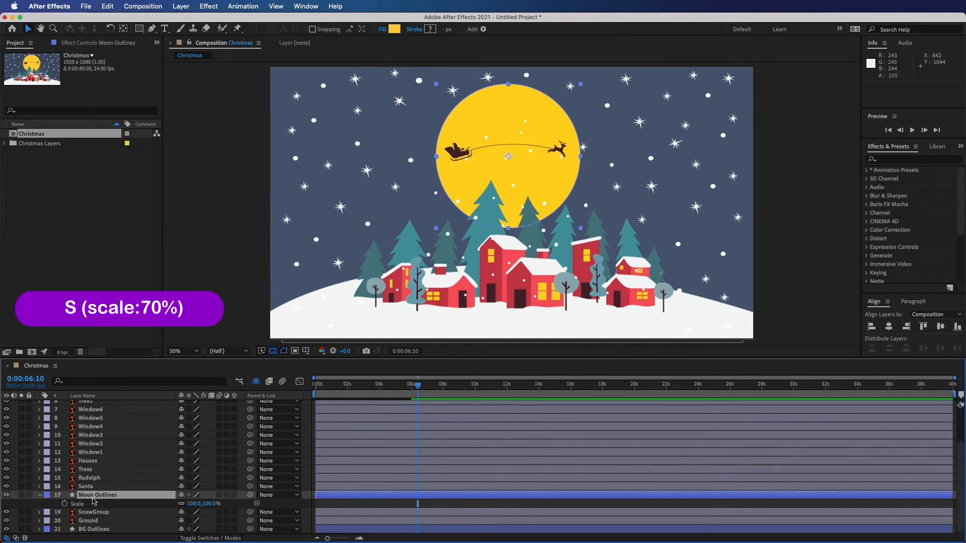
{"action": "left_click_drag", "start_coordinate": [196, 505], "coordinate": [171, 505]}
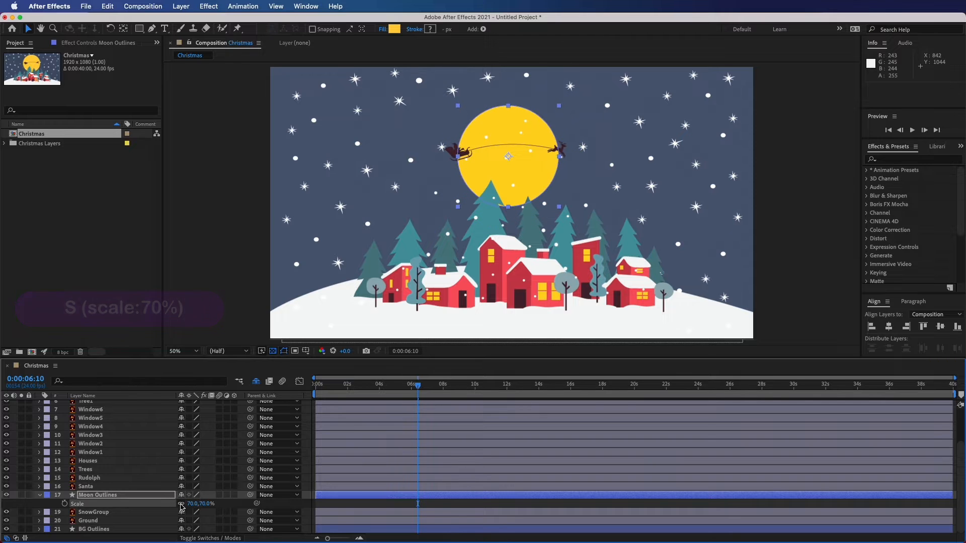
{"action": "key", "text": "p"}
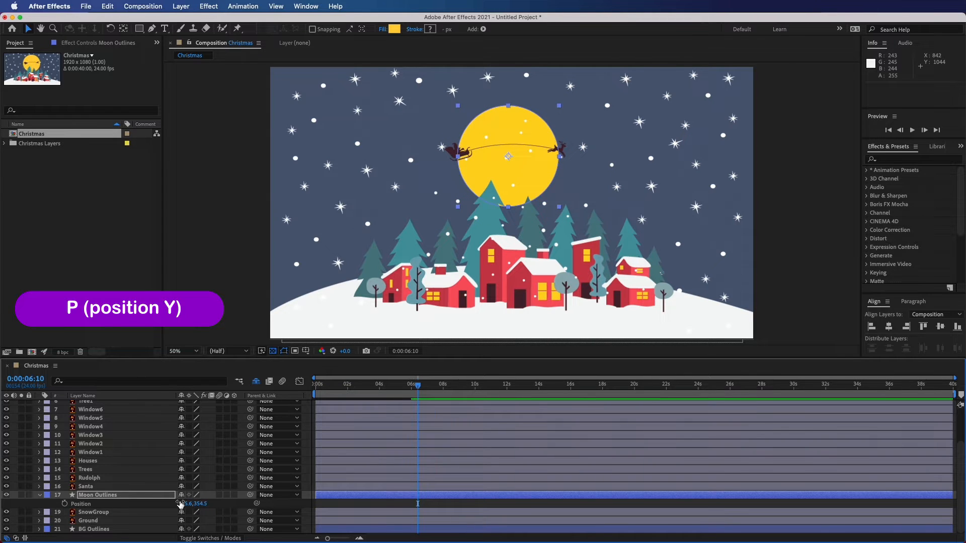
{"action": "left_click_drag", "start_coordinate": [204, 505], "coordinate": [154, 507]}
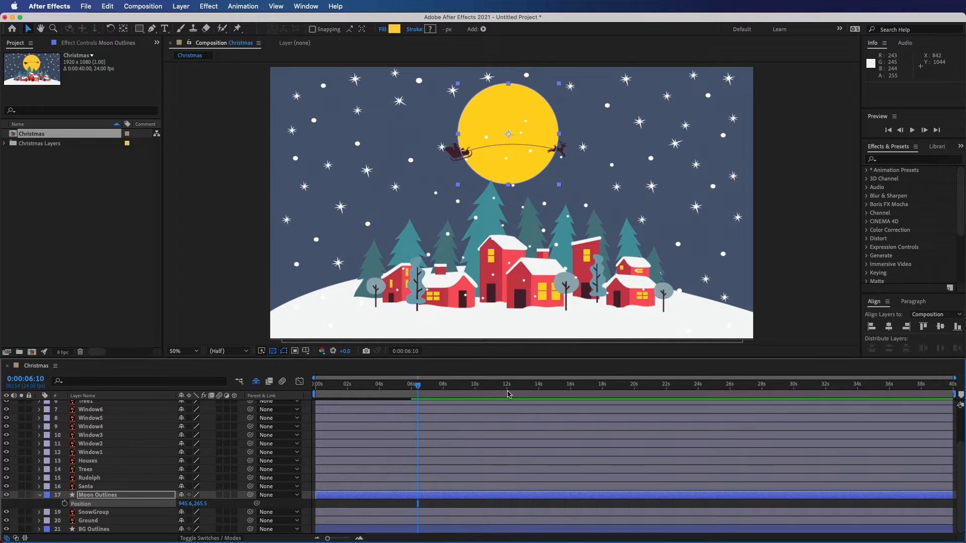
Keyframe the Moon Outlines position as it is at 14 seconds and with Y 944.5 at 6 seconds, and move the layer below Ground
{"action": "left_click", "coordinate": [537, 393]}
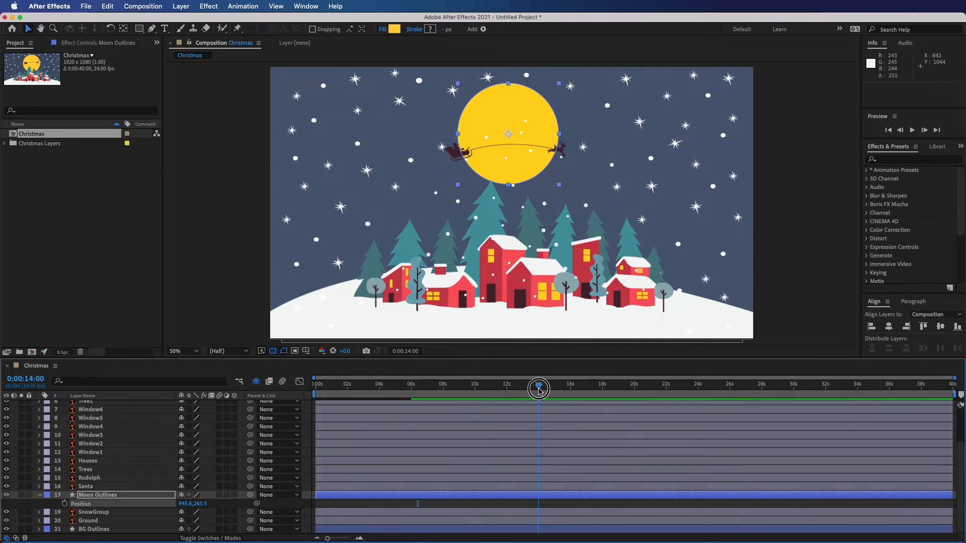
{"action": "left_click", "coordinate": [65, 503]}
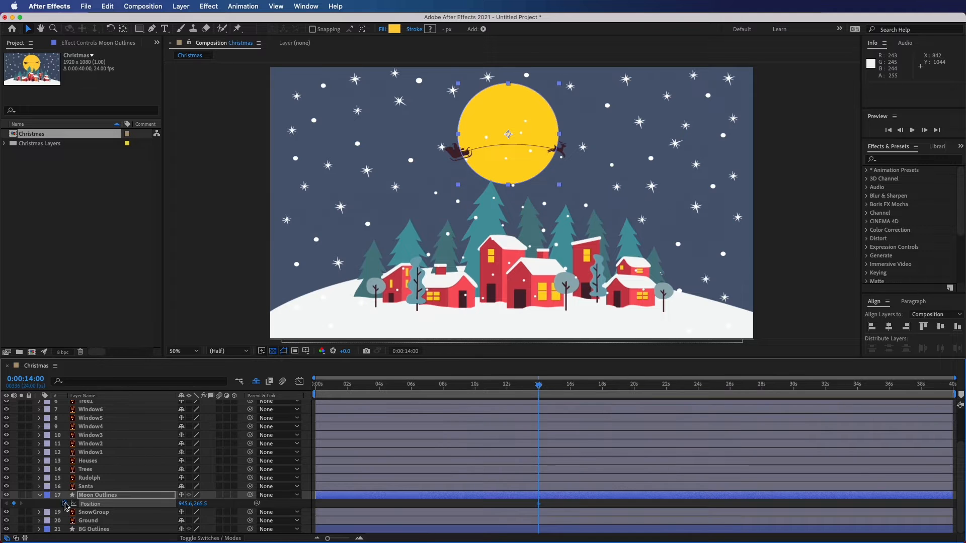
{"action": "left_click", "coordinate": [411, 394]}
{"action": "left_click_drag", "start_coordinate": [201, 504], "coordinate": [503, 538]}
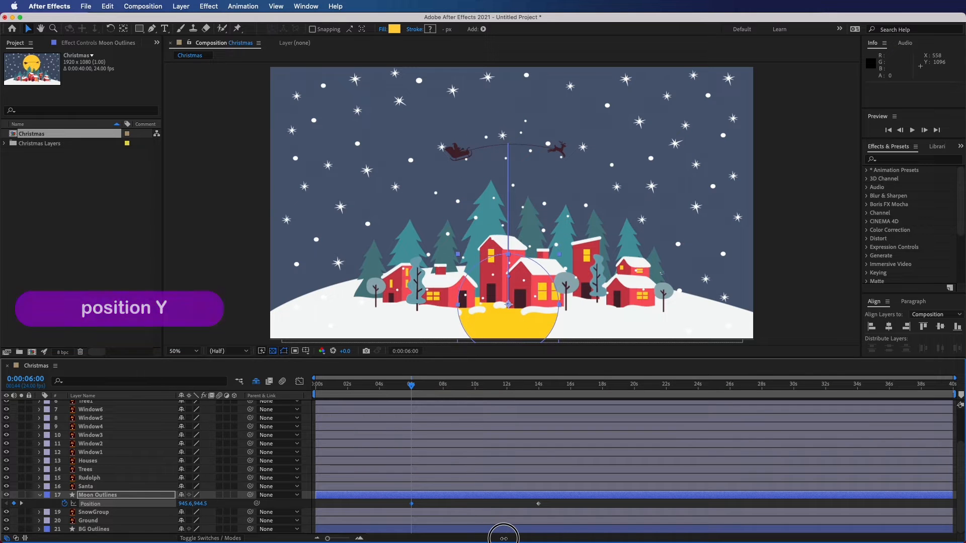
{"action": "left_click_drag", "start_coordinate": [96, 495], "coordinate": [97, 514]}
Apply Easy Ease to both Moon Outlines position keyframes and lengthen the first keyframe's outgoing ease in the speed graph
{"action": "left_click_drag", "start_coordinate": [547, 519], "coordinate": [404, 520]}
{"action": "right_click", "coordinate": [411, 520]}
{"action": "mouse_move", "coordinate": [467, 532]}
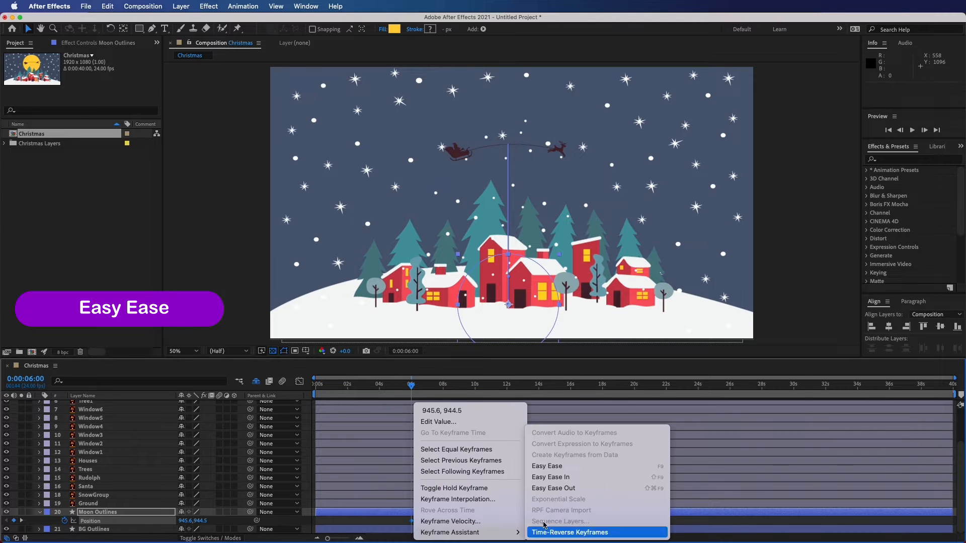
{"action": "left_click", "coordinate": [544, 466]}
{"action": "left_click", "coordinate": [300, 381]}
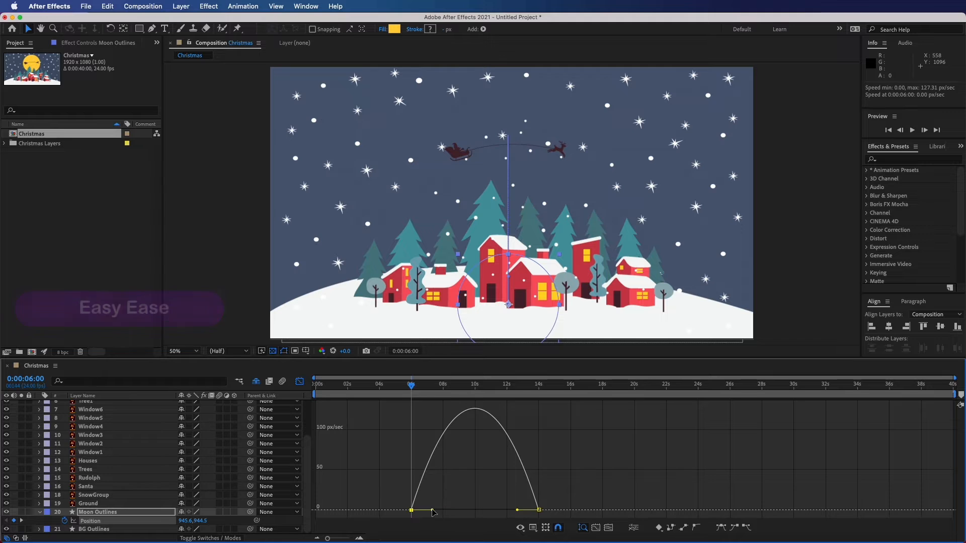
{"action": "left_click", "coordinate": [412, 511]}
{"action": "left_click_drag", "start_coordinate": [431, 511], "coordinate": [450, 511]}
{"action": "left_click", "coordinate": [299, 382]}
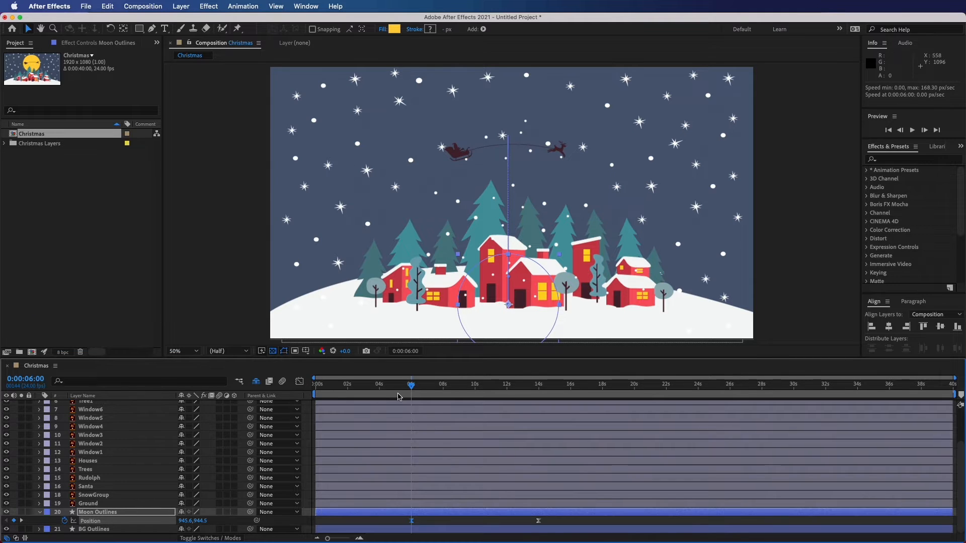
Preview the moon's rise from just before the 6-second keyframe
{"action": "left_click", "coordinate": [398, 397]}
{"action": "key", "text": "space"}
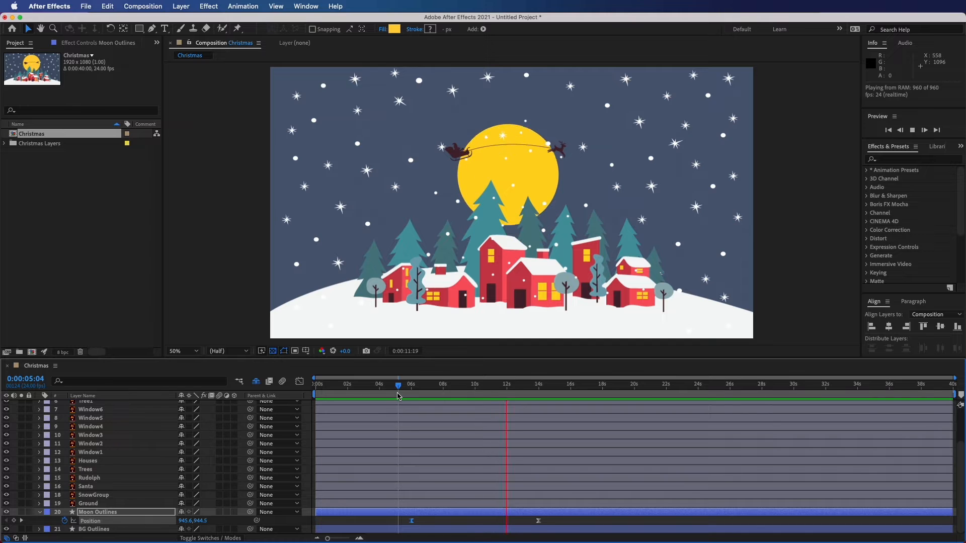
{"action": "key", "text": "space"}
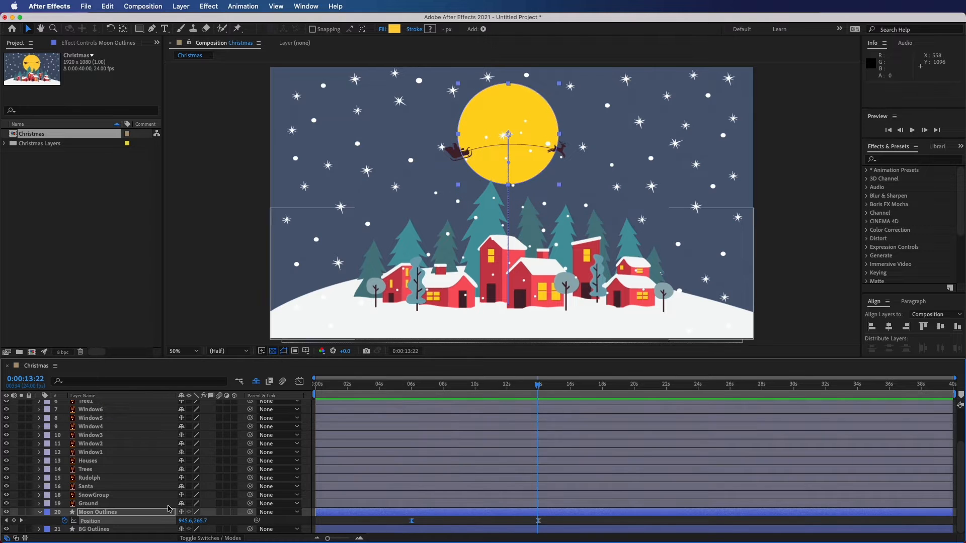
Add an Outer Glow layer style to Moon Outlines, with its color sampled from the moon and its size set to 19
{"action": "right_click", "coordinate": [88, 512]}
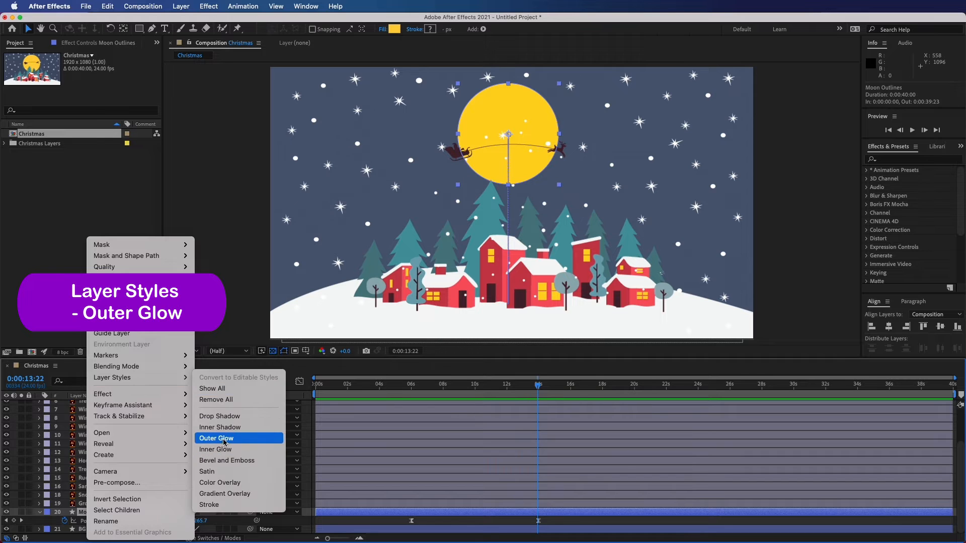
{"action": "left_click", "coordinate": [225, 440]}
{"action": "scroll", "coordinate": [166, 470], "scroll_direction": "down", "scroll_amount": 1}
{"action": "left_click", "coordinate": [57, 521]}
{"action": "scroll", "coordinate": [91, 518], "scroll_direction": "down", "scroll_amount": 1}
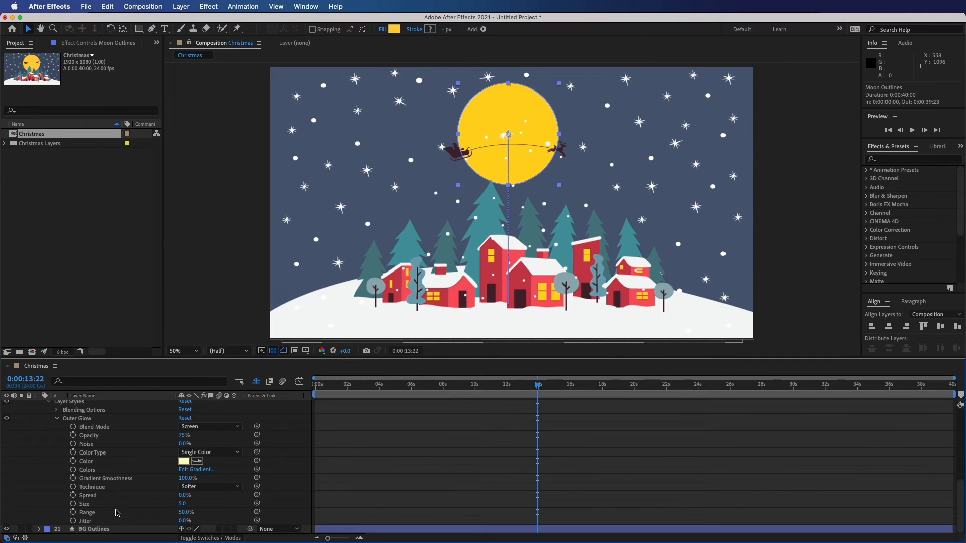
{"action": "left_click", "coordinate": [197, 461]}
{"action": "left_click", "coordinate": [503, 143]}
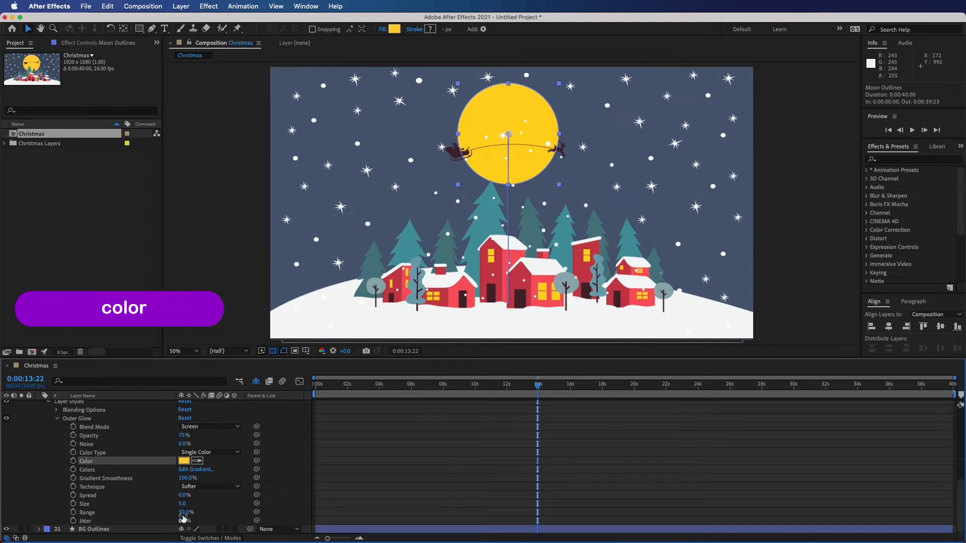
{"action": "left_click_drag", "start_coordinate": [182, 503], "coordinate": [192, 503]}
Preview the moon's glow from about 11 seconds and collapse the Moon Outlines layer
{"action": "left_click", "coordinate": [497, 392]}
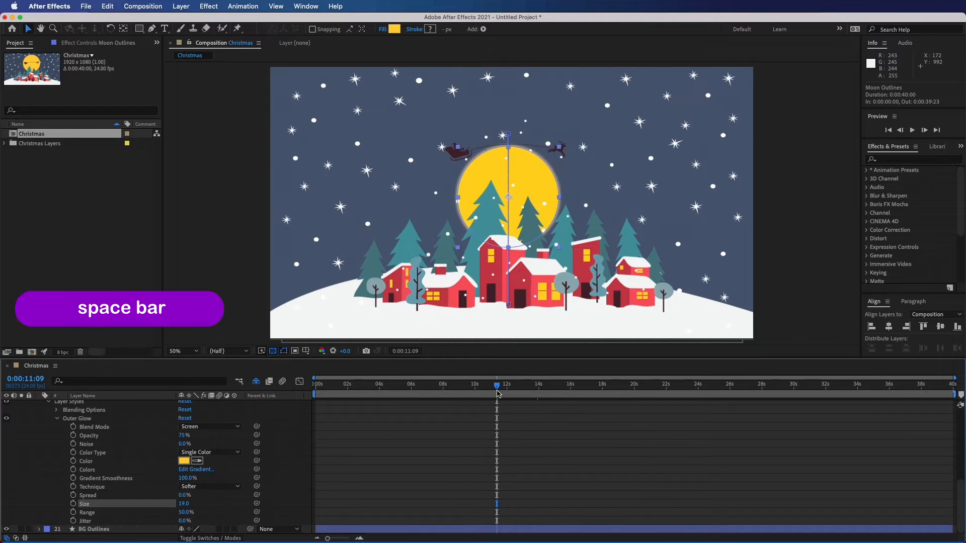
{"action": "key", "text": "space"}
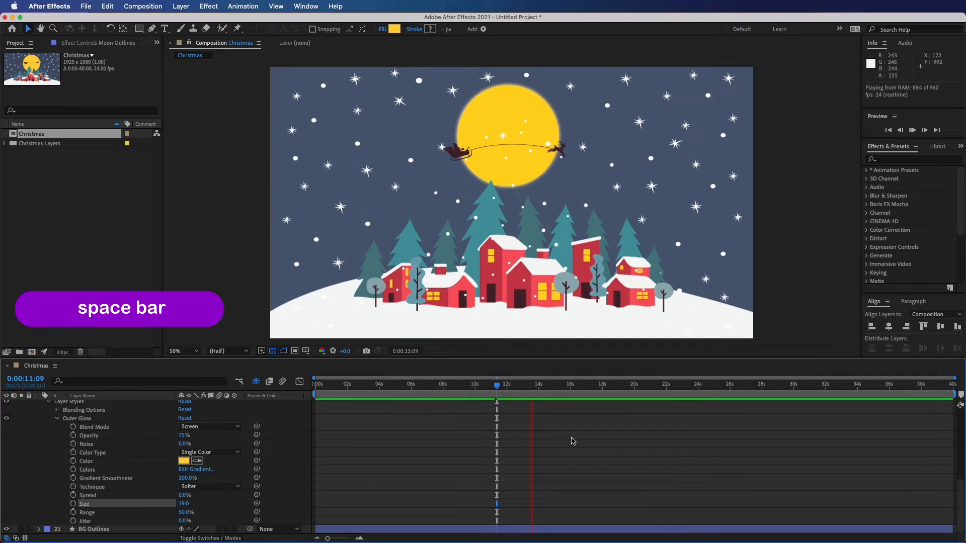
{"action": "key", "text": "space"}
{"action": "scroll", "coordinate": [42, 437], "scroll_direction": "up", "scroll_amount": 2}
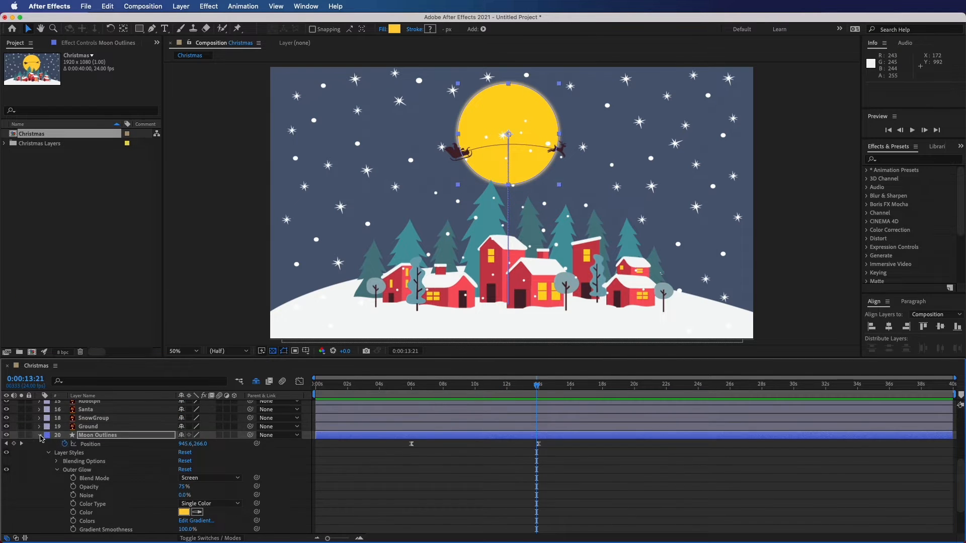
{"action": "left_click", "coordinate": [40, 435]}
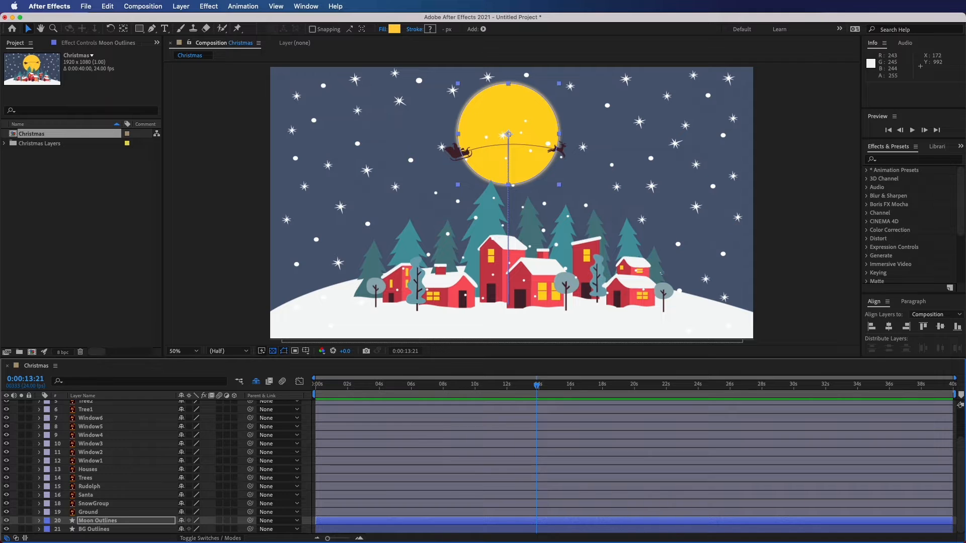
Create shapes from the six vector layers Window1 to Window6
{"action": "left_click", "coordinate": [91, 418]}
{"action": "left_click", "coordinate": [95, 461], "text": "shift"}
{"action": "right_click", "coordinate": [97, 461]}
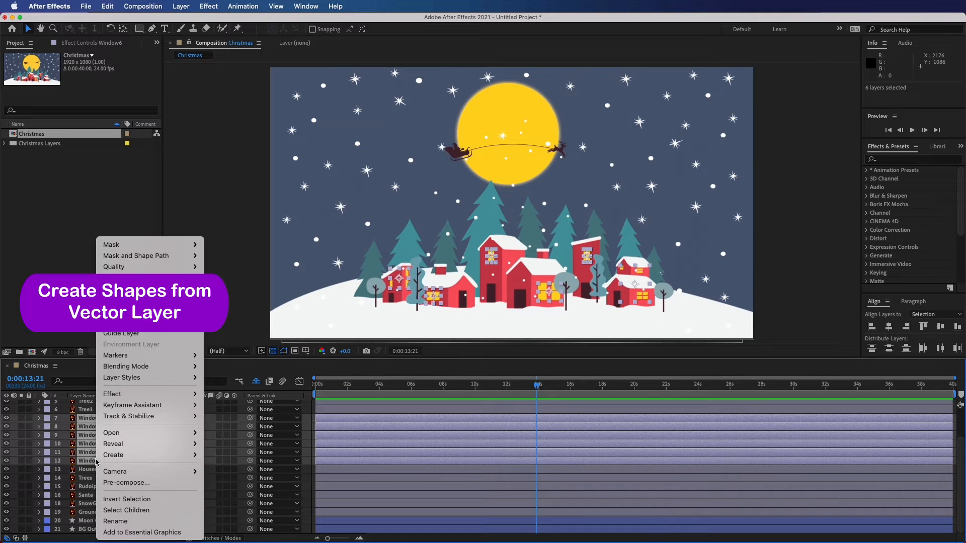
{"action": "mouse_move", "coordinate": [114, 455]}
{"action": "left_click", "coordinate": [257, 488]}
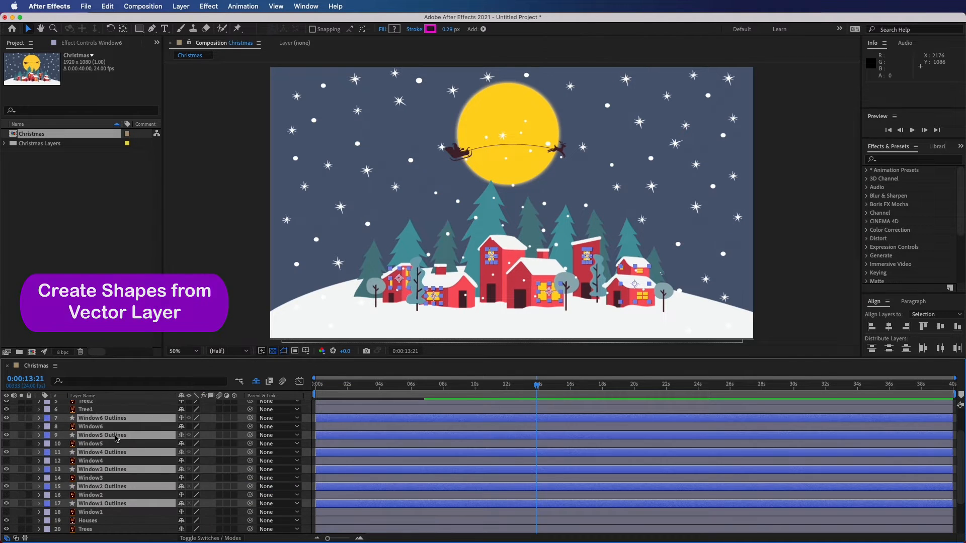
Group the six window outline layers together above their source layers and hide the original Window1 to Window6 layers with the shy switch
{"action": "left_click_drag", "start_coordinate": [115, 437], "coordinate": [117, 423]}
{"action": "left_click", "coordinate": [181, 470]}
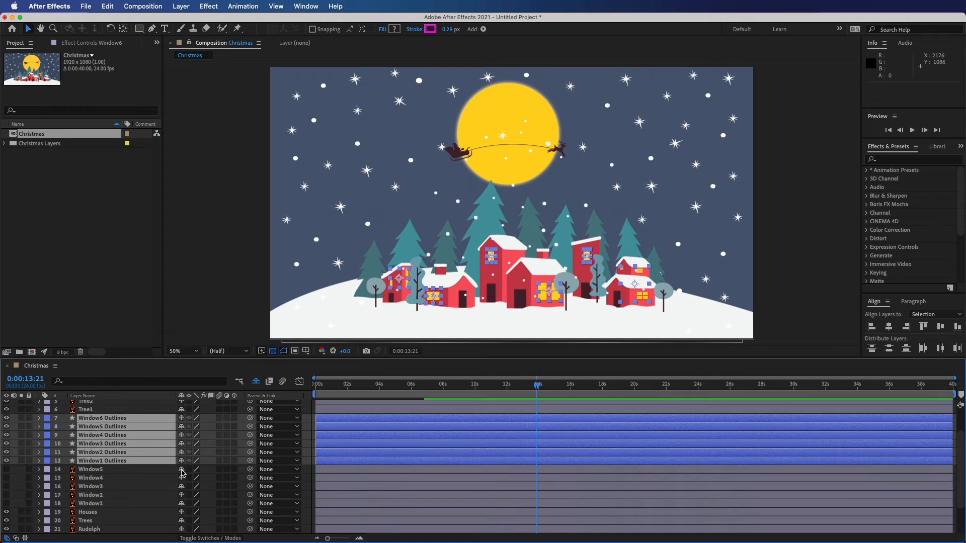
{"action": "left_click", "coordinate": [182, 469]}
{"action": "left_click", "coordinate": [182, 470]}
{"action": "left_click", "coordinate": [182, 470]}
{"action": "left_click", "coordinate": [181, 470]}
{"action": "left_click", "coordinate": [182, 470]}
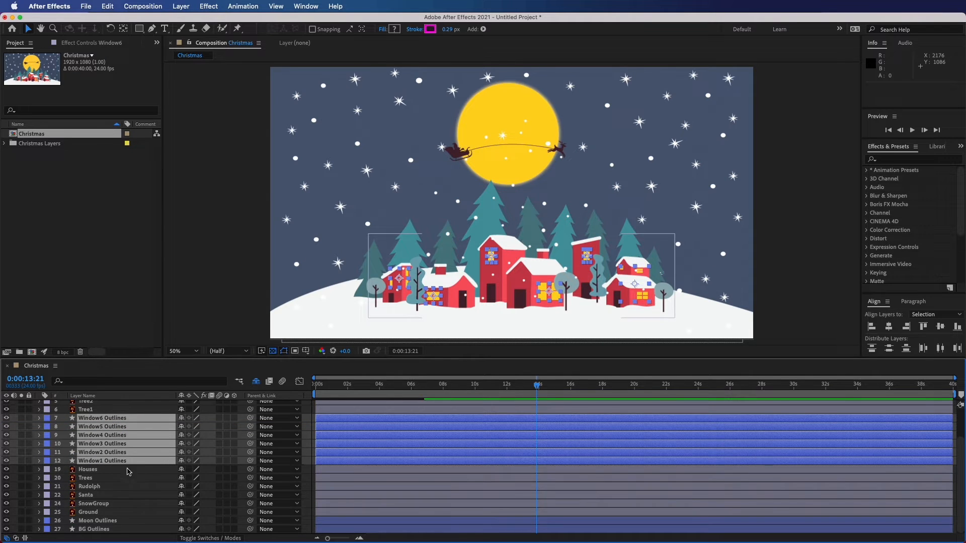
Expand the contents of Window1 Outlines and toggle its groups' visibility off and on to identify the shapes they hold
{"action": "left_click", "coordinate": [127, 470]}
{"action": "left_click", "coordinate": [122, 462]}
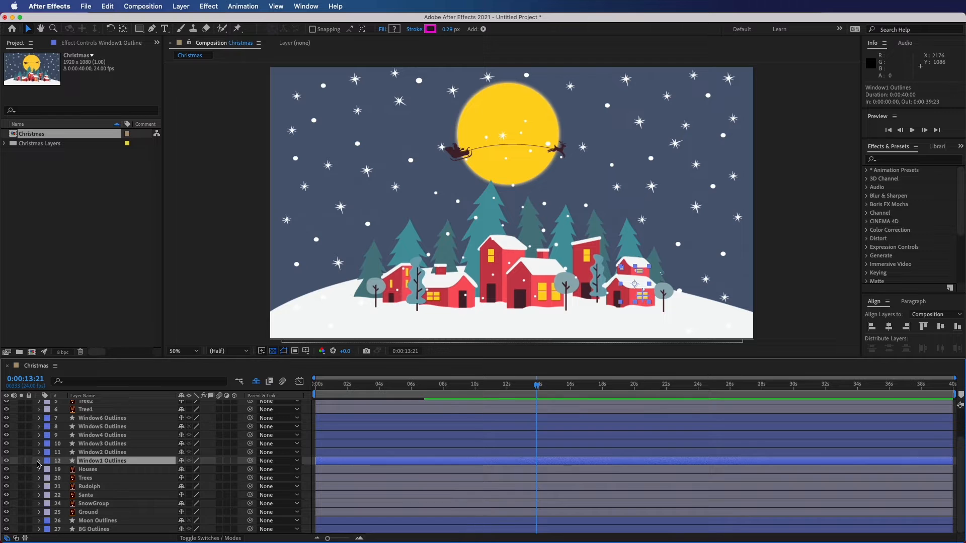
{"action": "left_click", "coordinate": [38, 461]}
{"action": "left_click", "coordinate": [48, 470]}
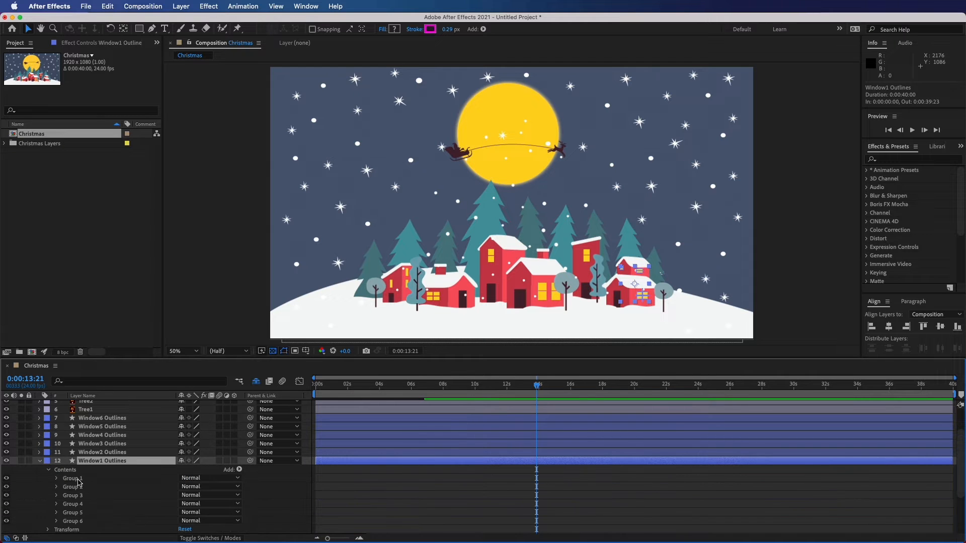
{"action": "left_click", "coordinate": [79, 482]}
{"action": "left_click", "coordinate": [6, 479]}
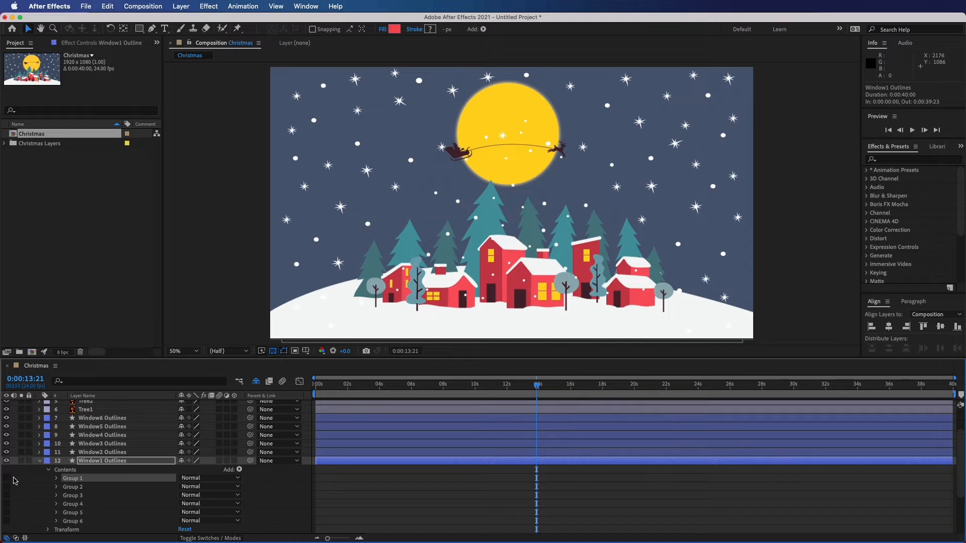
{"action": "left_click_drag", "start_coordinate": [9, 483], "coordinate": [7, 522]}
{"action": "scroll", "coordinate": [9, 528], "scroll_direction": "down", "scroll_amount": 1}
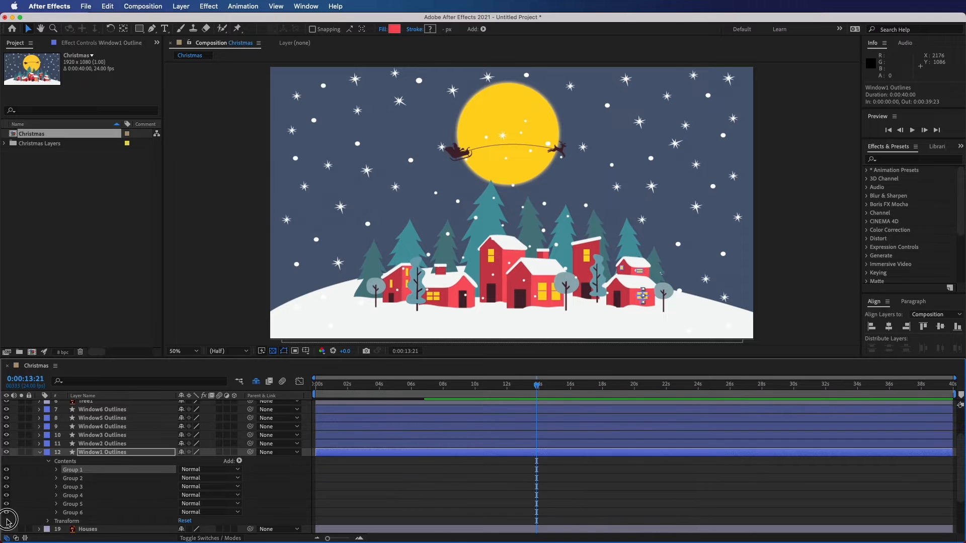
{"action": "left_click", "coordinate": [7, 521]}
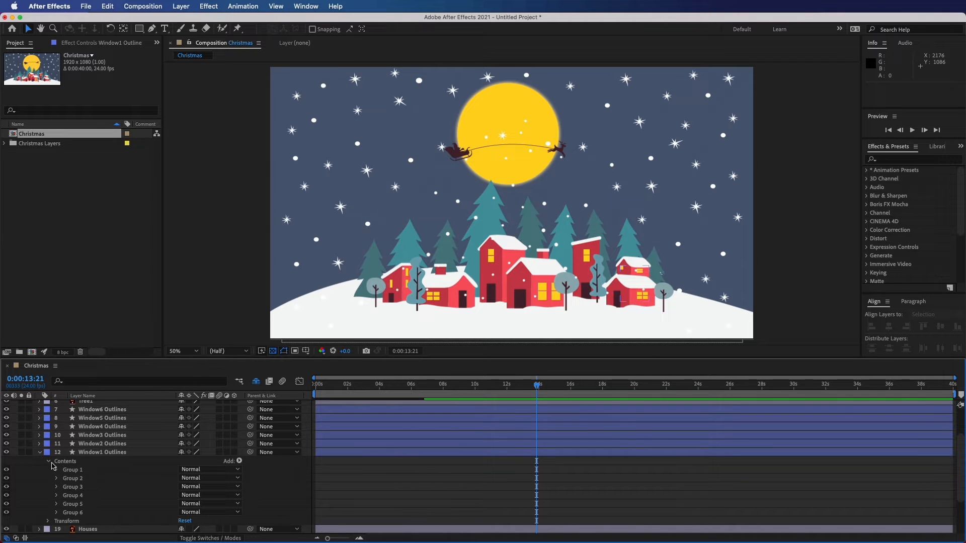
Keyframe the fill color of Group 6 in Window1 Outlines as it is at about 6 seconds
{"action": "left_click", "coordinate": [74, 512]}
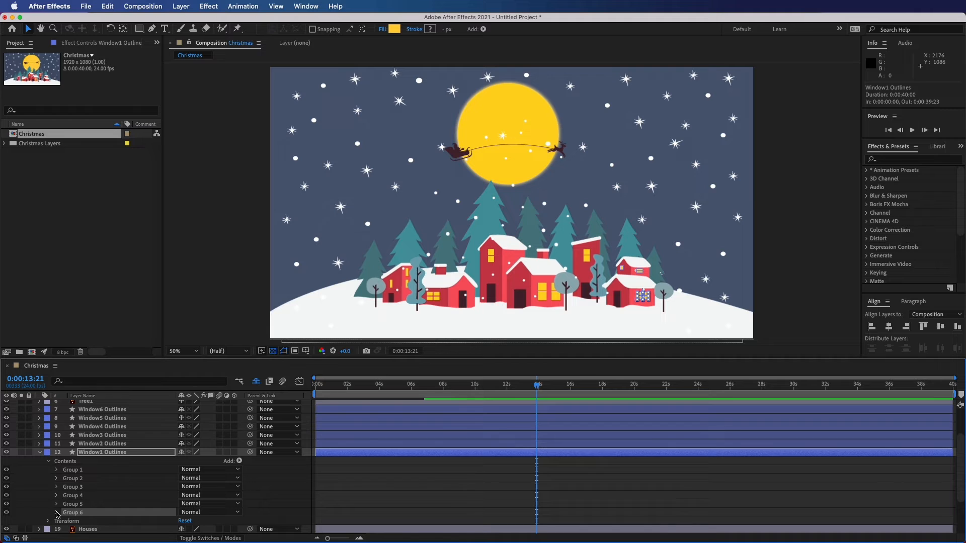
{"action": "left_click", "coordinate": [56, 512]}
{"action": "left_click", "coordinate": [65, 522]}
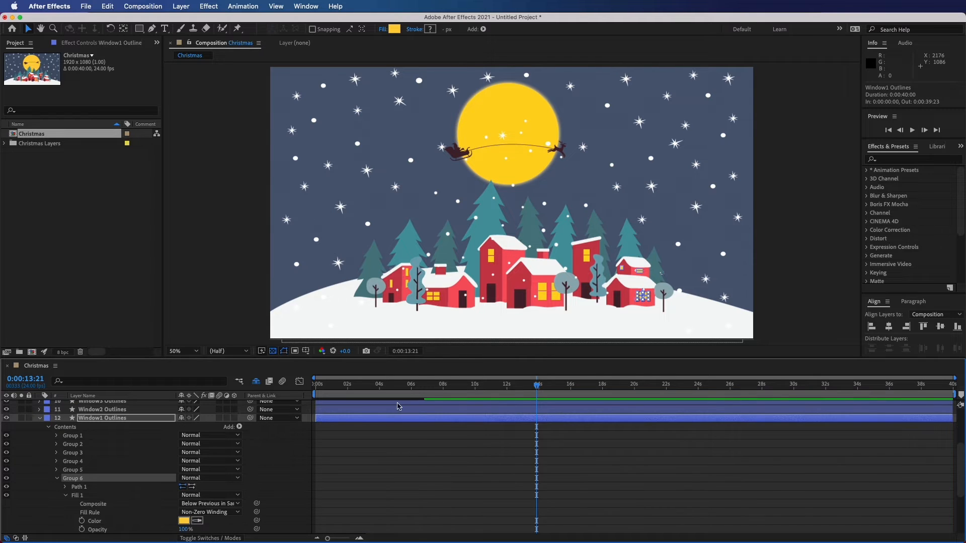
{"action": "left_click", "coordinate": [412, 392]}
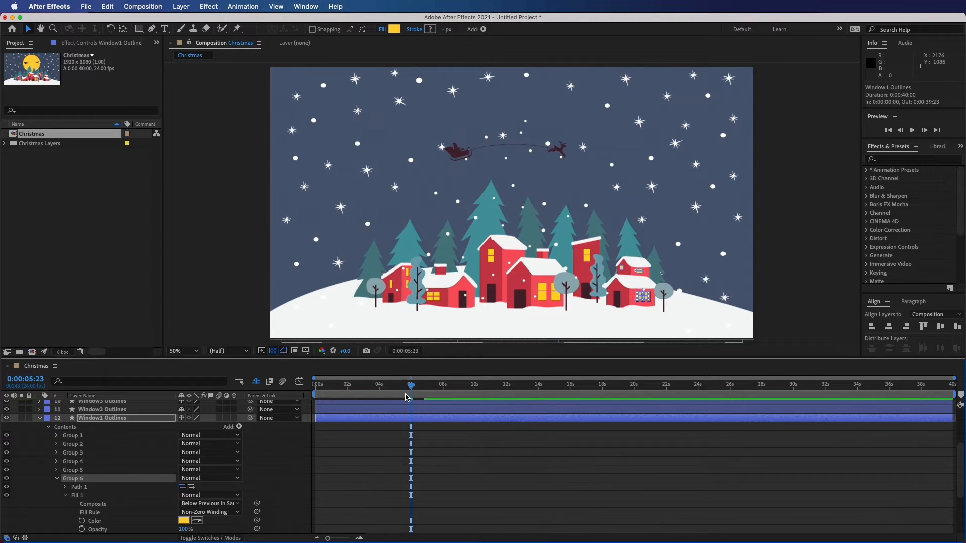
{"action": "left_click", "coordinate": [82, 521]}
Set Group 6's fill color to 5A5A5A at 0:00:05:21 and copy that hex value
{"action": "left_click_drag", "start_coordinate": [410, 386], "coordinate": [410, 386]}
{"action": "left_click", "coordinate": [184, 521]}
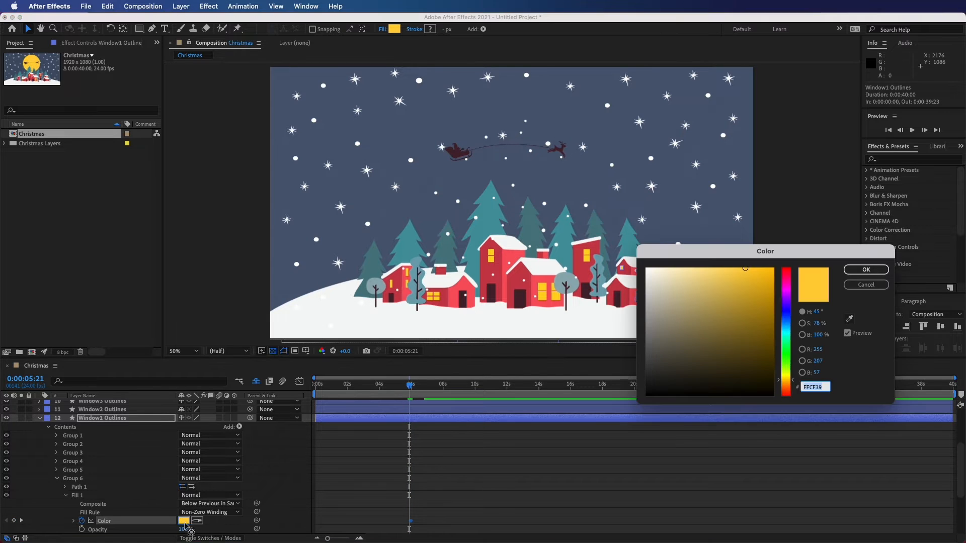
{"action": "left_click_drag", "start_coordinate": [644, 317], "coordinate": [646, 351]}
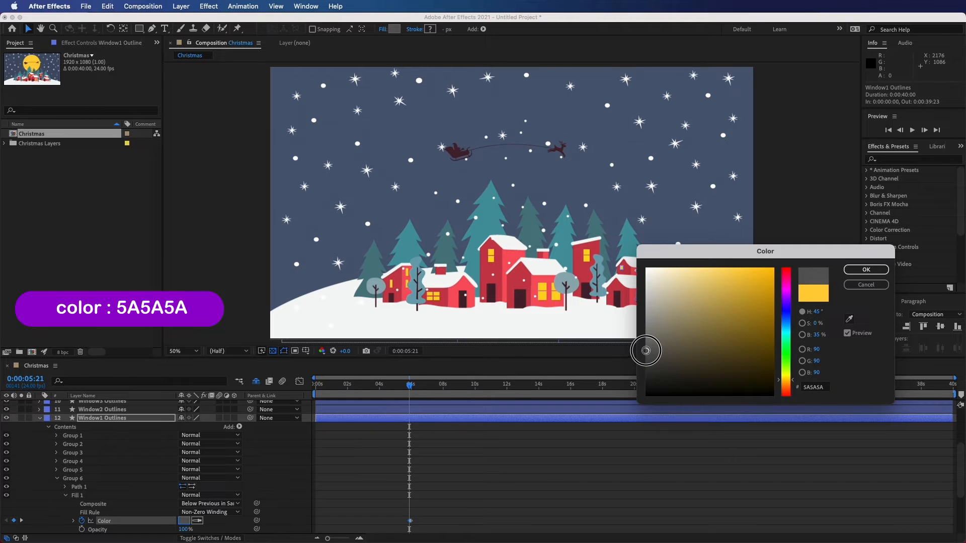
{"action": "left_click", "coordinate": [824, 388]}
{"action": "key", "text": "super+c"}
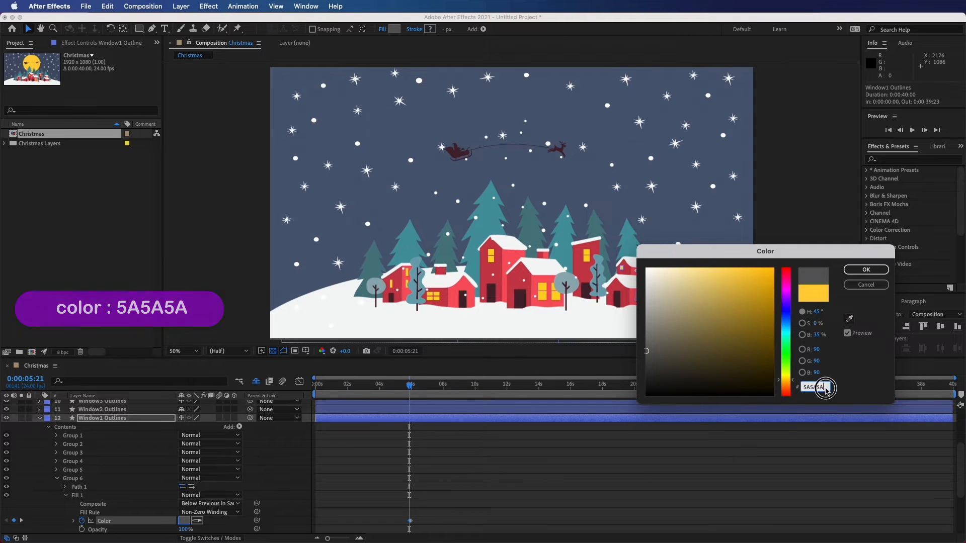
{"action": "left_click_drag", "start_coordinate": [826, 389], "coordinate": [796, 385]}
{"action": "left_click", "coordinate": [866, 270]}
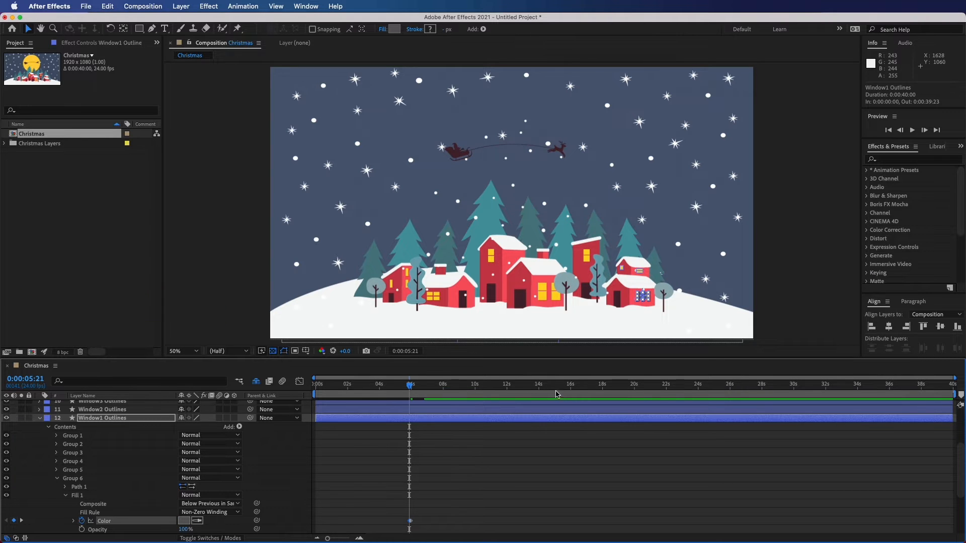
Keyframe Group 6's fill color as it is at 16 seconds and as 5A5A5A at 0:00:16:02
{"action": "left_click", "coordinate": [541, 392]}
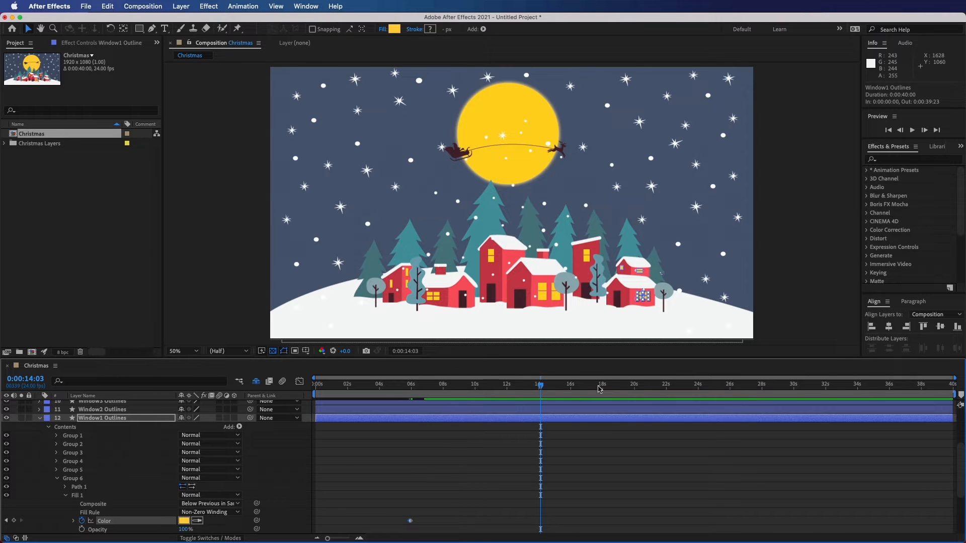
{"action": "left_click", "coordinate": [571, 393]}
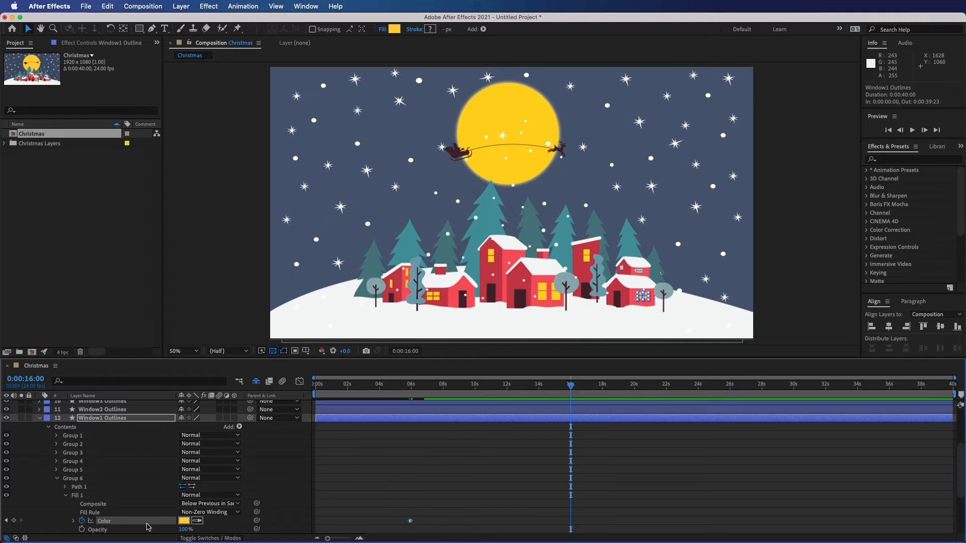
{"action": "left_click", "coordinate": [185, 522]}
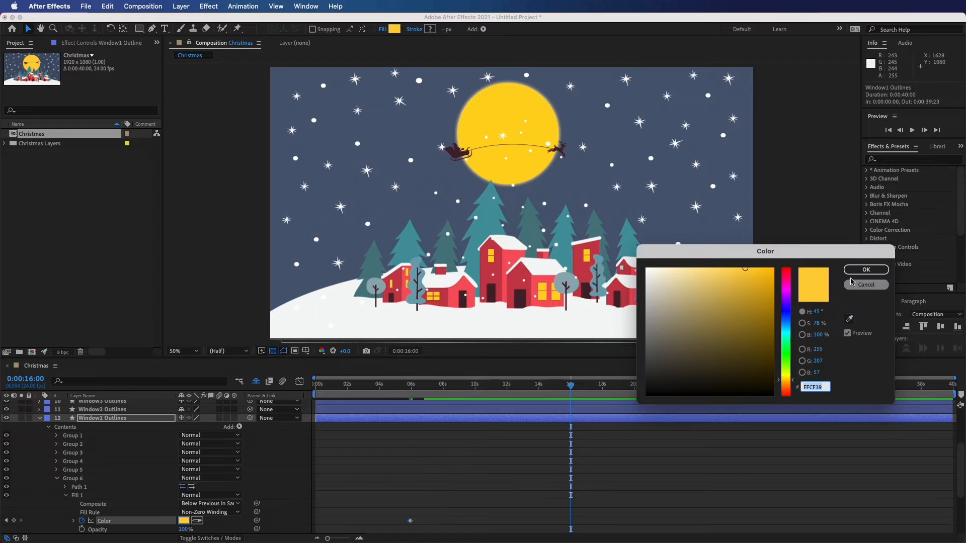
{"action": "left_click", "coordinate": [866, 270]}
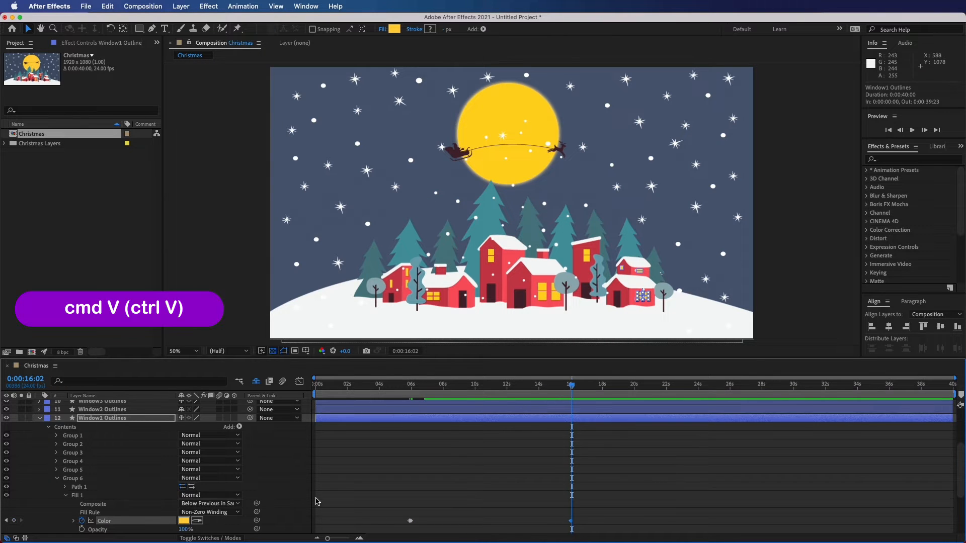
{"action": "left_click", "coordinate": [184, 521]}
{"action": "key", "text": "super+v"}
{"action": "left_click", "coordinate": [881, 270]}
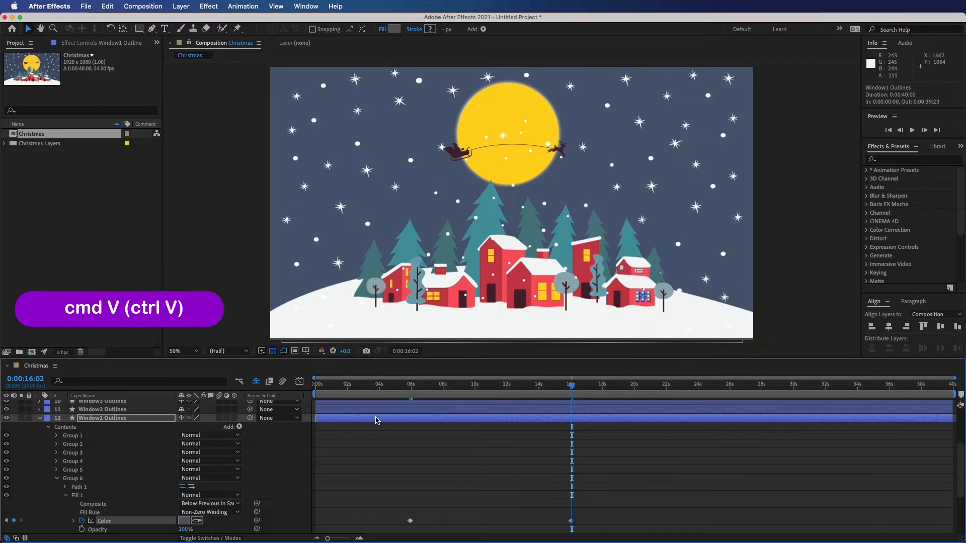
Preview the window's light turning on and off from just before the 6-second keyframes
{"action": "key", "text": "space"}
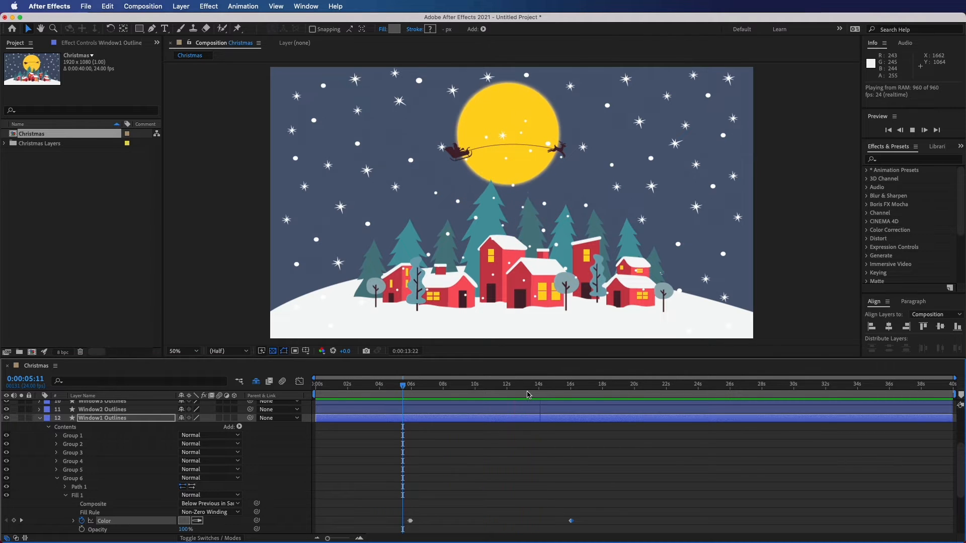
{"action": "key", "text": "space"}
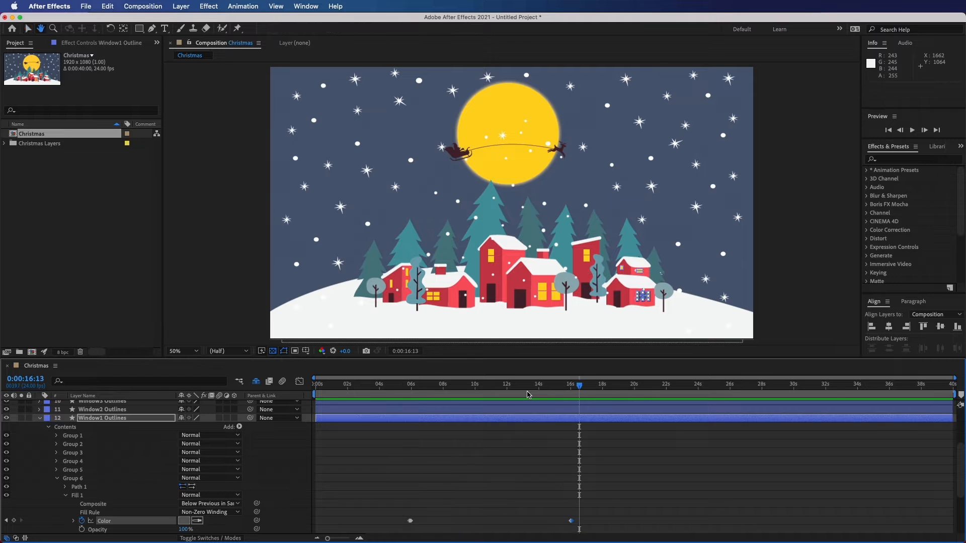
Move Group 6's last two color keyframes to about 12.5 seconds and copy all four color keyframes
{"action": "left_click_drag", "start_coordinate": [572, 520], "coordinate": [407, 520]}
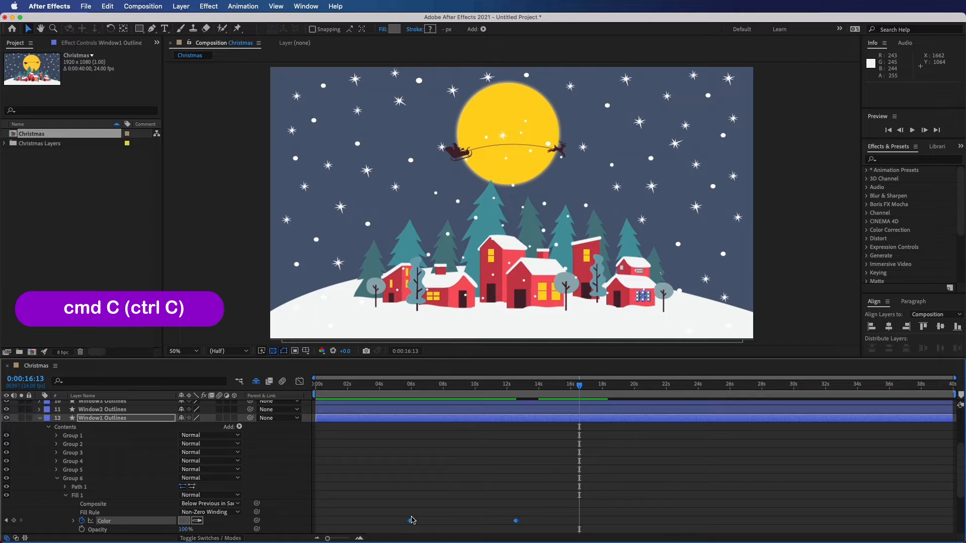
{"action": "key", "text": "super+c"}
{"action": "left_click", "coordinate": [57, 478]}
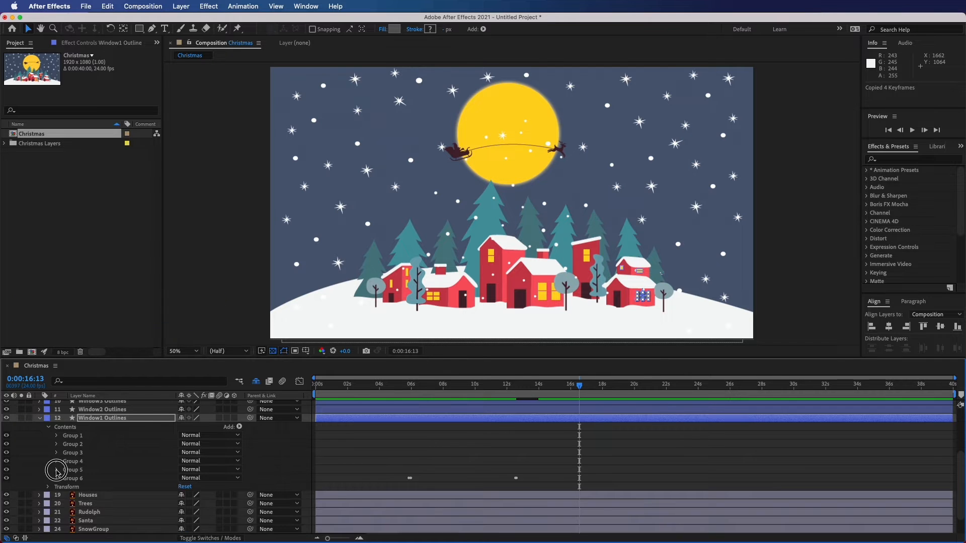
Paste the copied color keyframes onto the fill color of Group 5 in Window1 Outlines at 6 seconds
{"action": "left_click", "coordinate": [56, 470]}
{"action": "left_click", "coordinate": [65, 487]}
{"action": "left_click", "coordinate": [95, 513]}
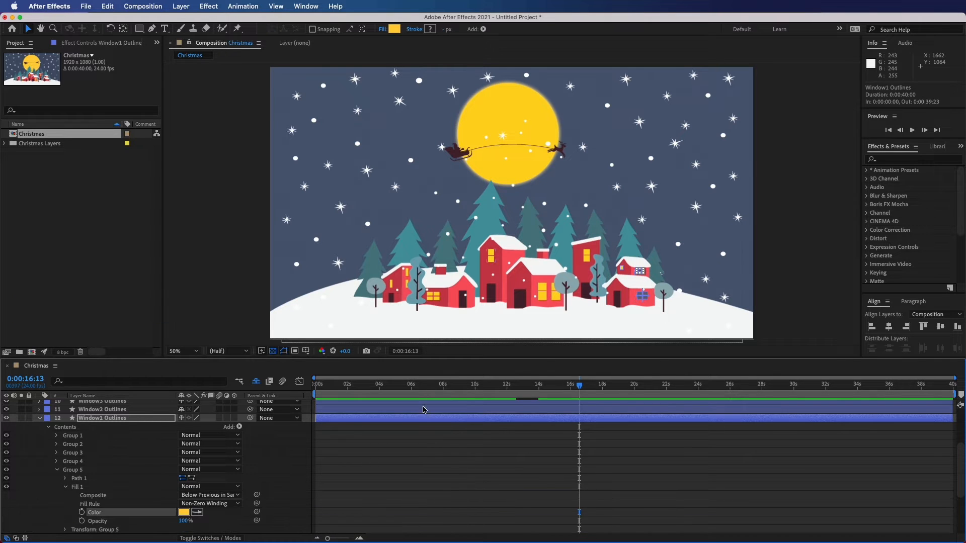
{"action": "left_click", "coordinate": [411, 393]}
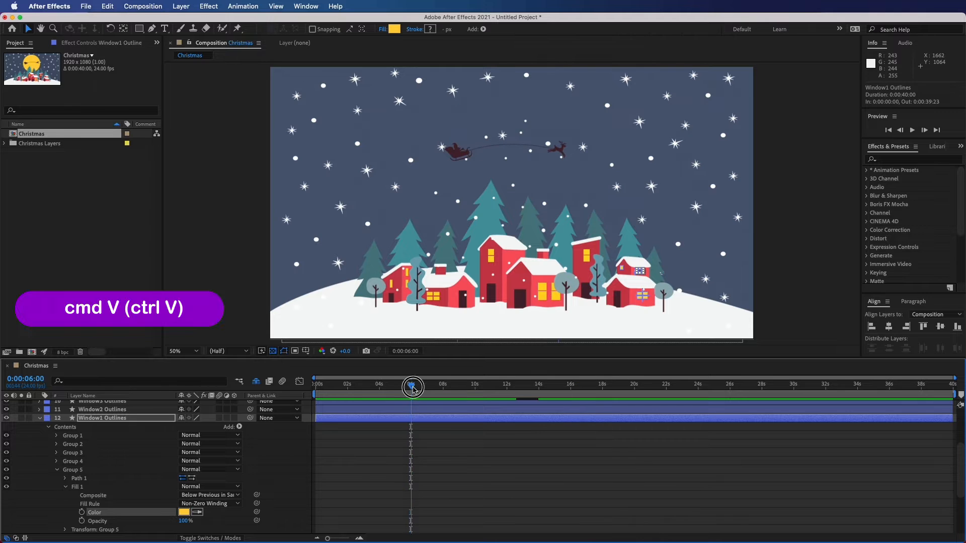
{"action": "key", "text": "super+v"}
{"action": "left_click", "coordinate": [57, 470]}
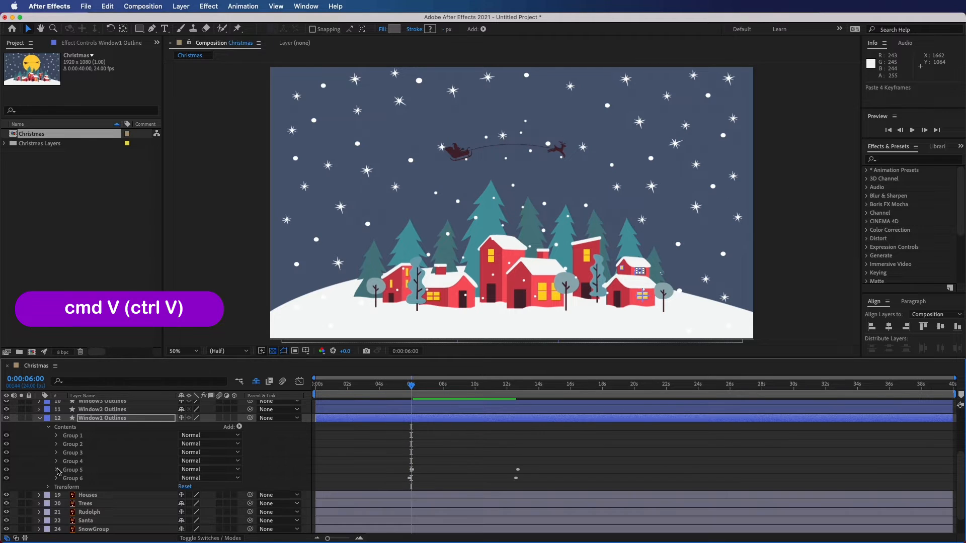
Paste the same color keyframes onto Group 4's fill color at 6 seconds and collapse Window1 Outlines
{"action": "left_click", "coordinate": [56, 462]}
{"action": "left_click", "coordinate": [66, 479]}
{"action": "left_click", "coordinate": [94, 505]}
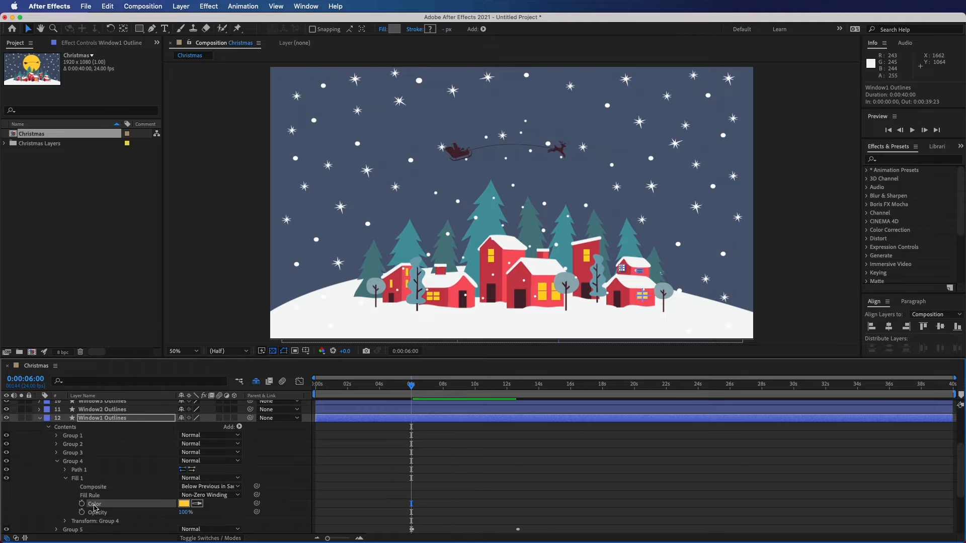
{"action": "key", "text": "super+v"}
{"action": "left_click", "coordinate": [56, 478]}
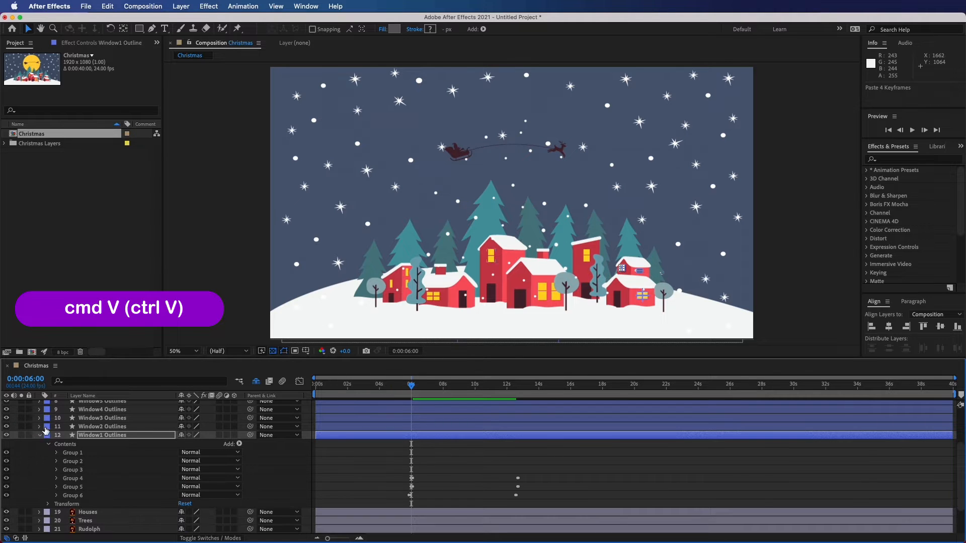
{"action": "left_click", "coordinate": [40, 435]}
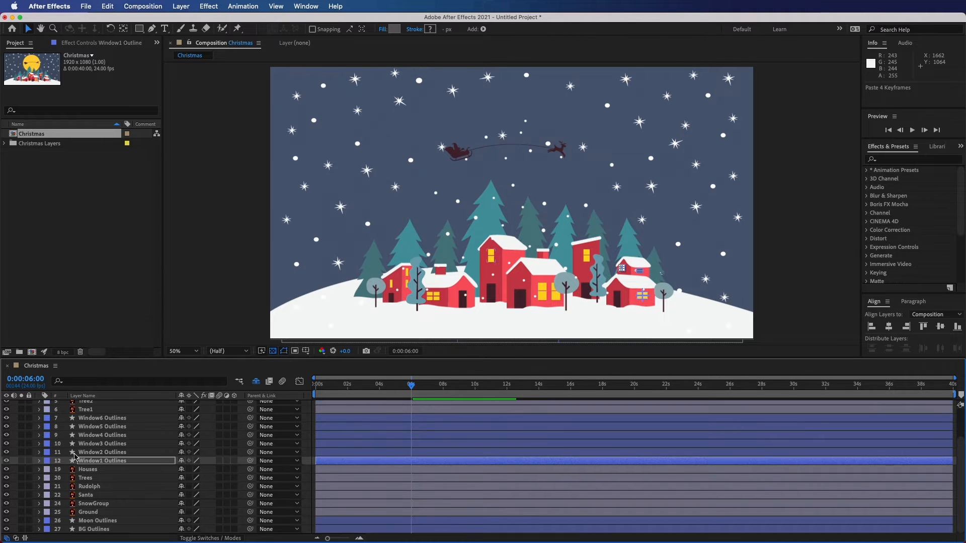
Paste the copied color keyframes onto the fill color of Group 2 in Window2 Outlines at 6 seconds and collapse the layer
{"action": "left_click", "coordinate": [40, 455]}
{"action": "left_click", "coordinate": [40, 453]}
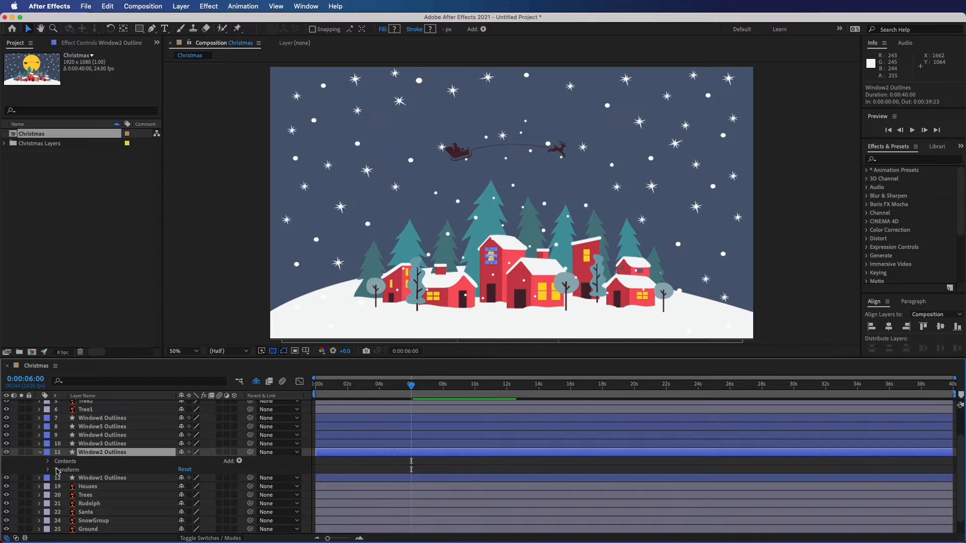
{"action": "left_click", "coordinate": [48, 462]}
{"action": "left_click", "coordinate": [56, 478]}
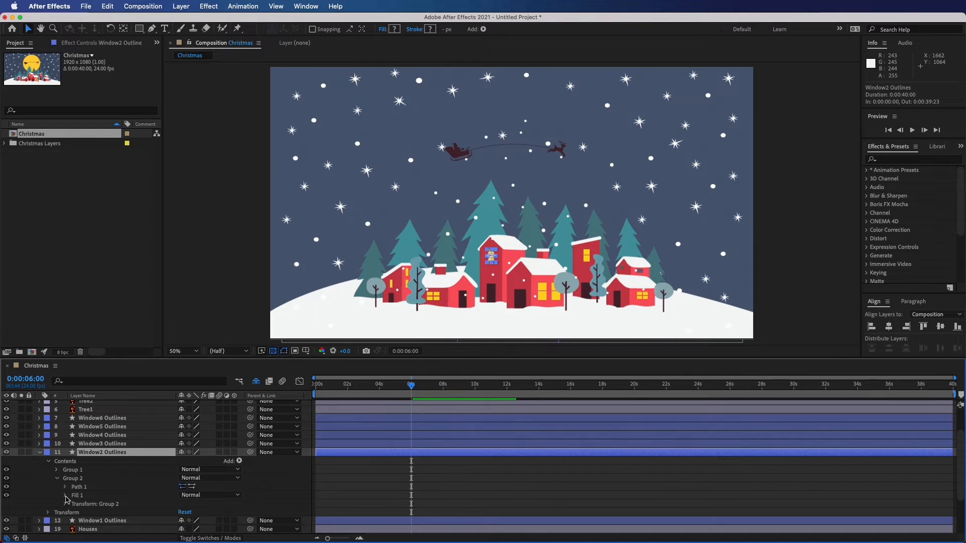
{"action": "left_click", "coordinate": [66, 496]}
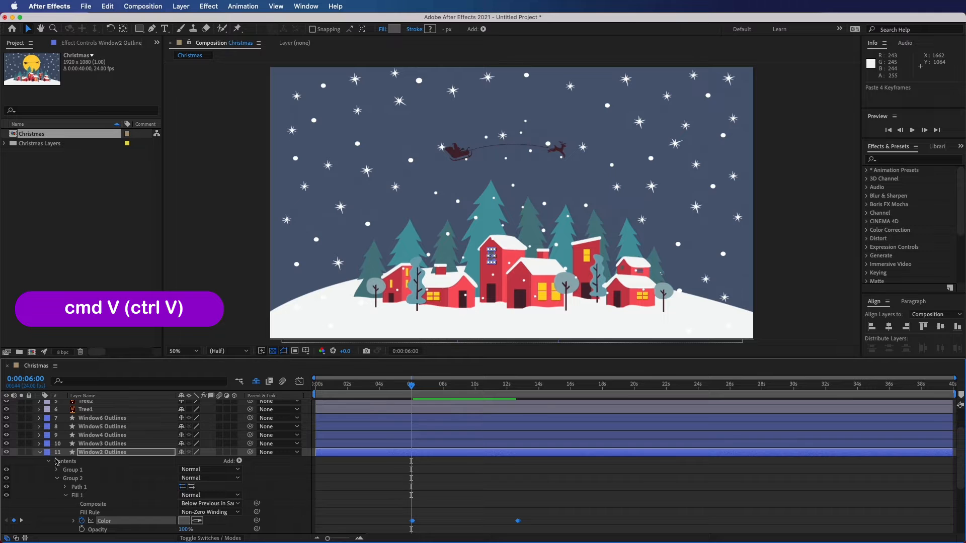
{"action": "left_click", "coordinate": [39, 452]}
Paste the copied color keyframes onto the fill color of Group 3 in Window3 Outlines at 6 seconds
{"action": "left_click", "coordinate": [39, 444]}
{"action": "left_click", "coordinate": [48, 453]}
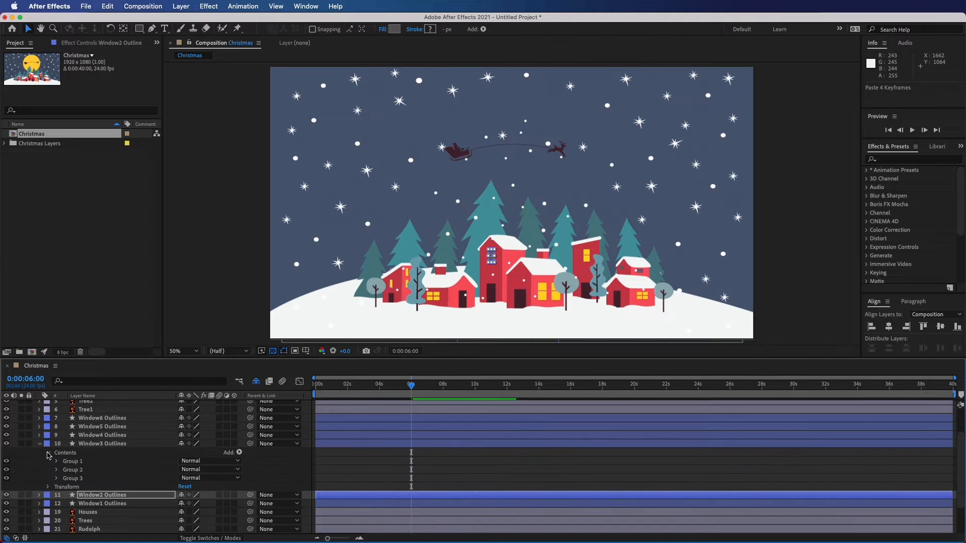
{"action": "left_click", "coordinate": [74, 479]}
{"action": "left_click", "coordinate": [74, 471]}
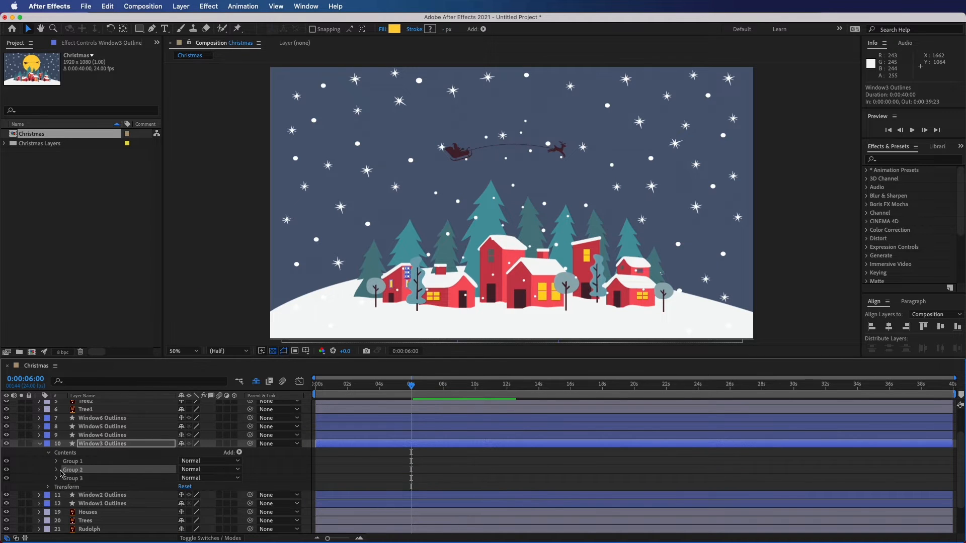
{"action": "left_click", "coordinate": [57, 478]}
{"action": "left_click", "coordinate": [67, 497]}
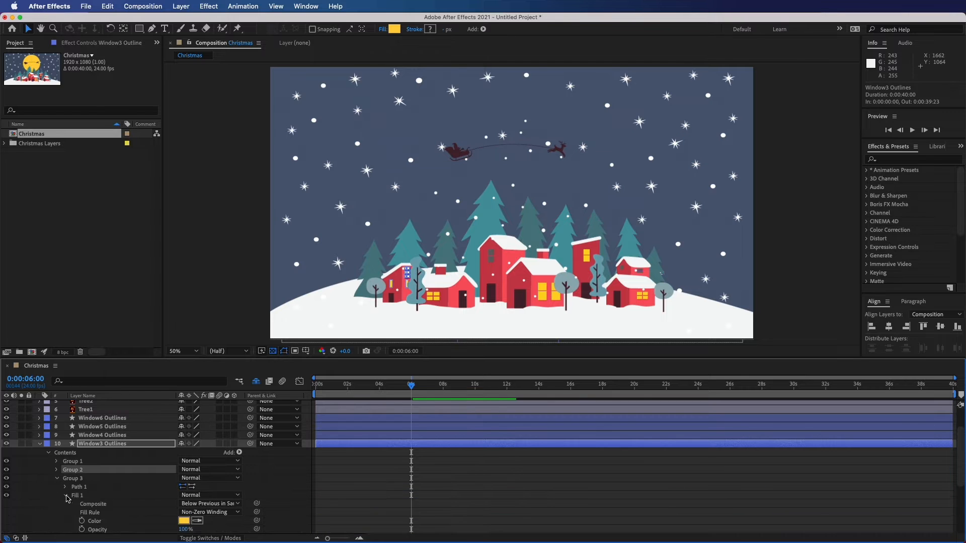
{"action": "left_click", "coordinate": [93, 522]}
{"action": "key", "text": "super+v"}
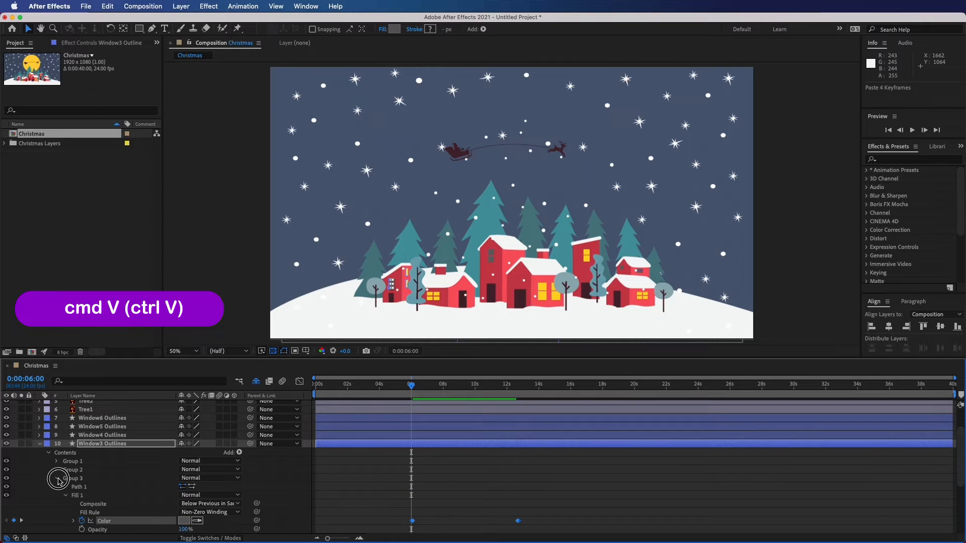
{"action": "left_click", "coordinate": [57, 479]}
Paste the same color keyframes onto Group 2's fill color in Window3 Outlines at 6 seconds
{"action": "left_click", "coordinate": [57, 470]}
{"action": "left_click", "coordinate": [65, 487]}
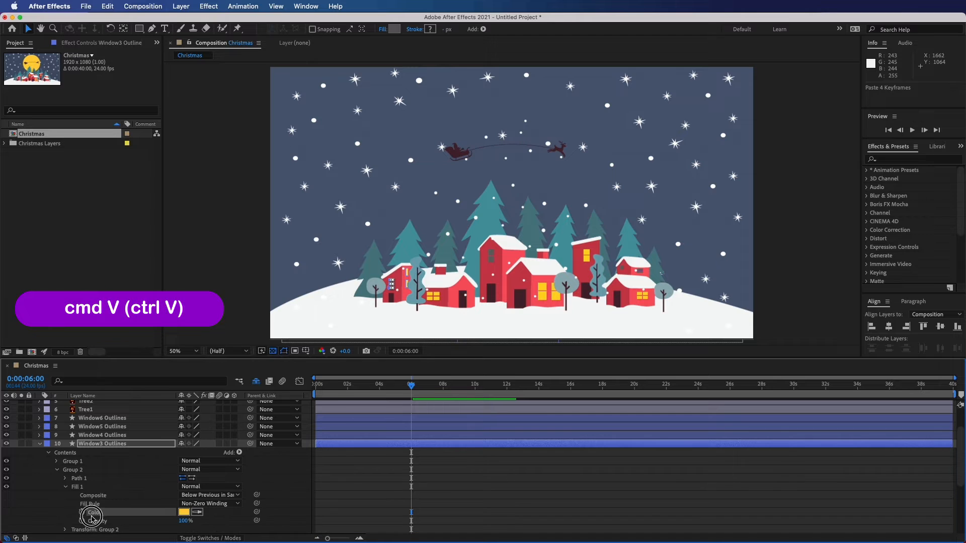
{"action": "key", "text": "super+v"}
{"action": "left_click", "coordinate": [57, 470]}
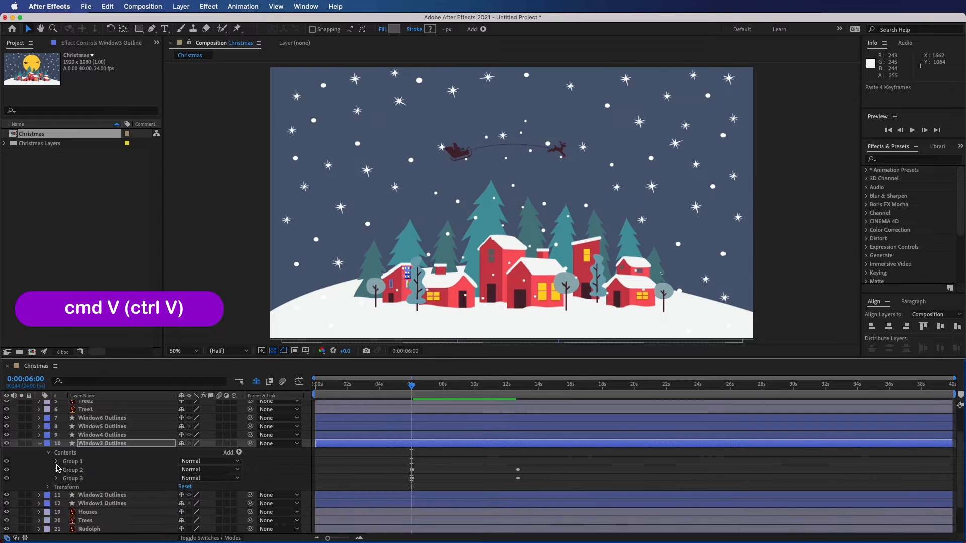
Paste the same color keyframes onto Group 1's fill color at 6 seconds and collapse Window3 Outlines
{"action": "left_click", "coordinate": [57, 461]}
{"action": "left_click", "coordinate": [65, 478]}
{"action": "left_click", "coordinate": [91, 506]}
{"action": "key", "text": "super+v"}
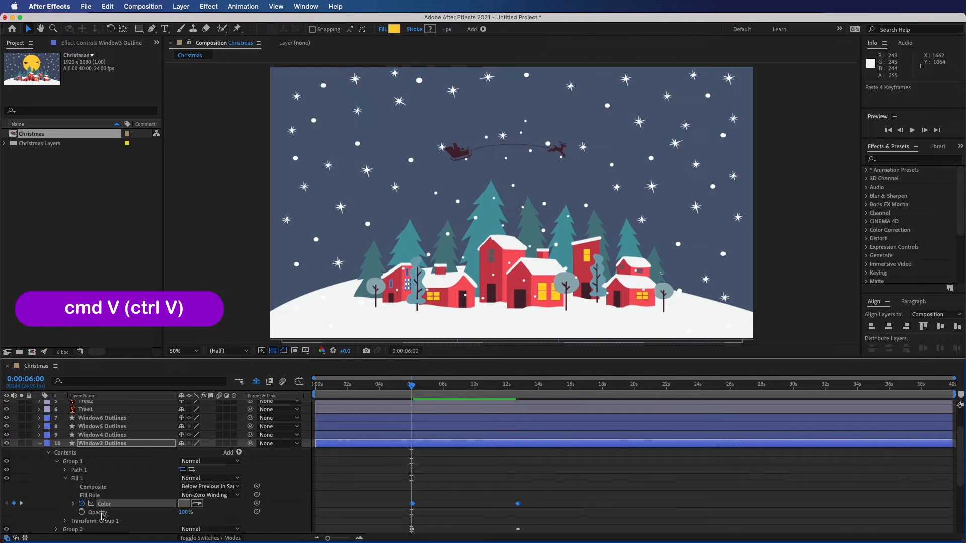
{"action": "left_click", "coordinate": [59, 461]}
{"action": "left_click", "coordinate": [39, 443]}
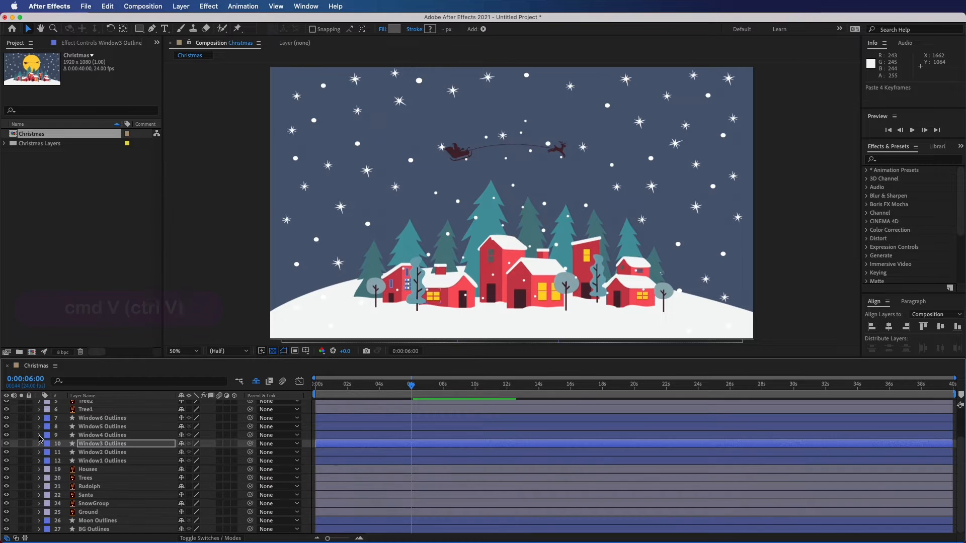
Paste the copied color keyframes onto the fill color of Group 3 in Window4 Outlines at 6 seconds and collapse the layer
{"action": "left_click", "coordinate": [39, 435]}
{"action": "left_click", "coordinate": [48, 444]}
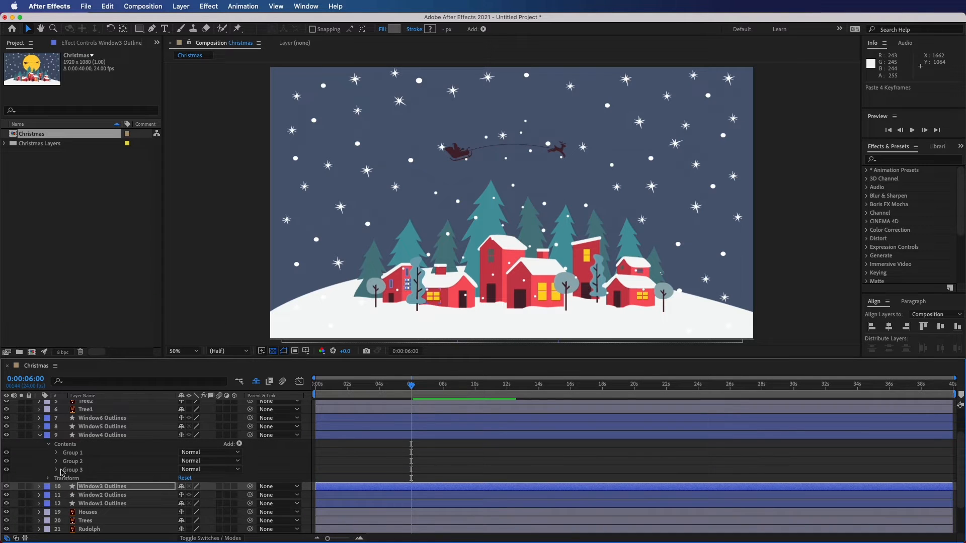
{"action": "left_click", "coordinate": [60, 471]}
{"action": "left_click", "coordinate": [57, 470]}
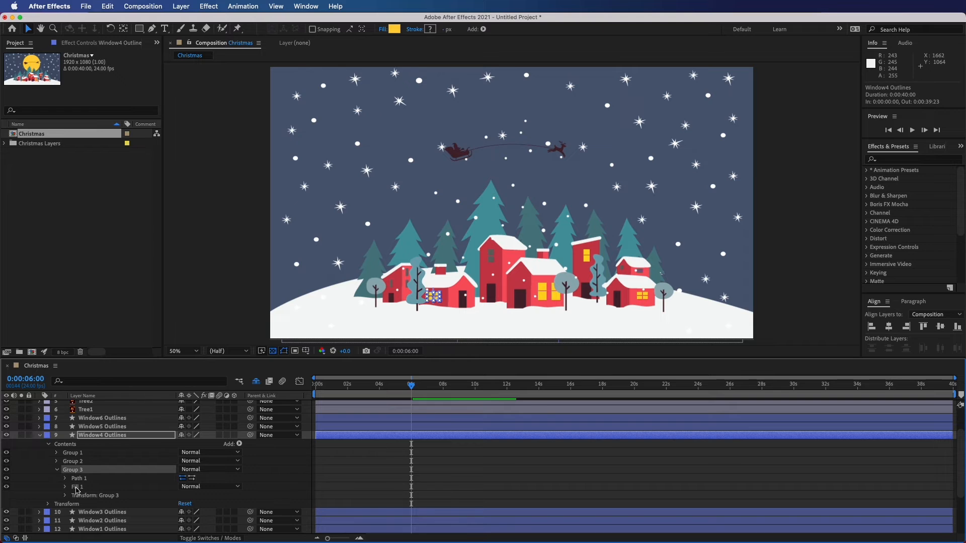
{"action": "left_click", "coordinate": [65, 487]}
{"action": "left_click", "coordinate": [93, 512]}
{"action": "key", "text": "super+v"}
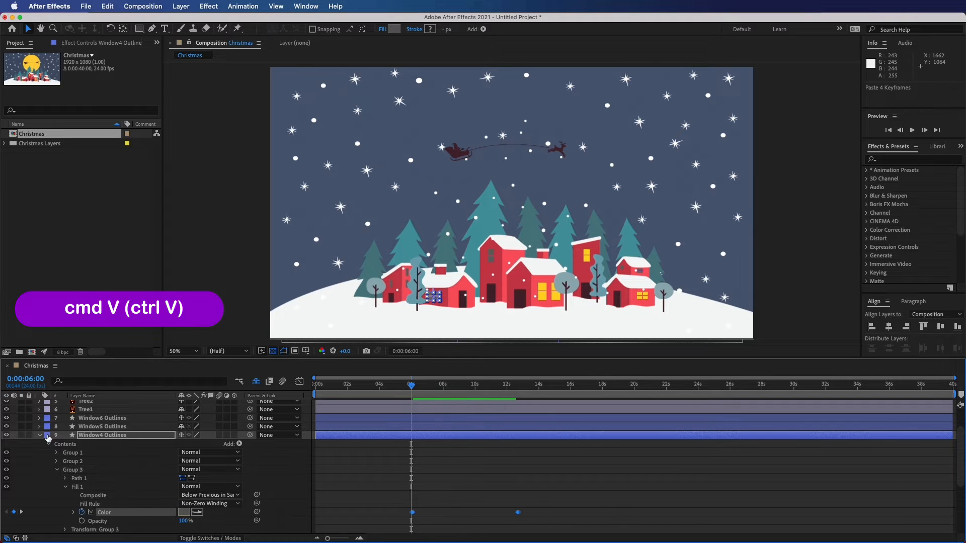
{"action": "left_click", "coordinate": [40, 436]}
Paste the copied color keyframes onto the fill color of Group 2 in Window5 Outlines at 6 seconds and collapse the layer
{"action": "left_click", "coordinate": [40, 427]}
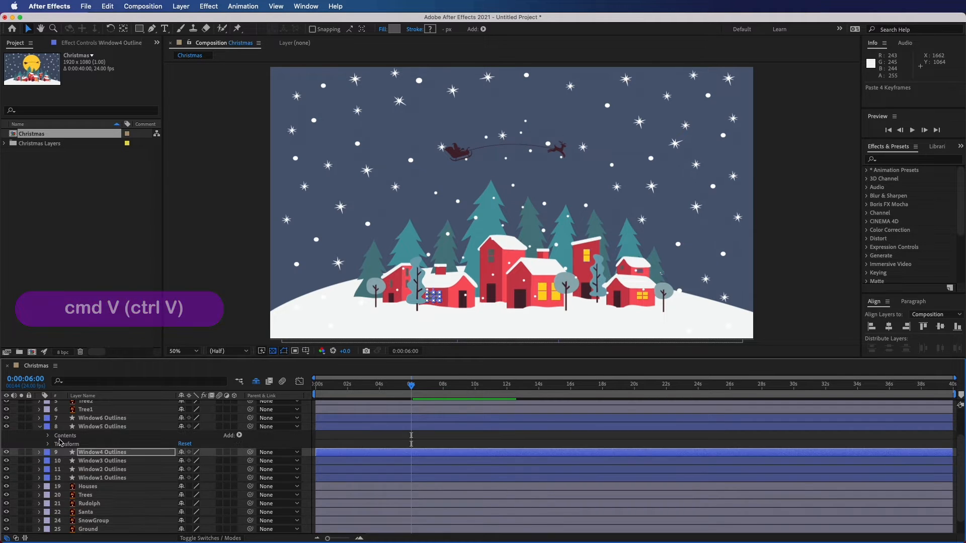
{"action": "left_click", "coordinate": [49, 436]}
{"action": "left_click", "coordinate": [80, 453]}
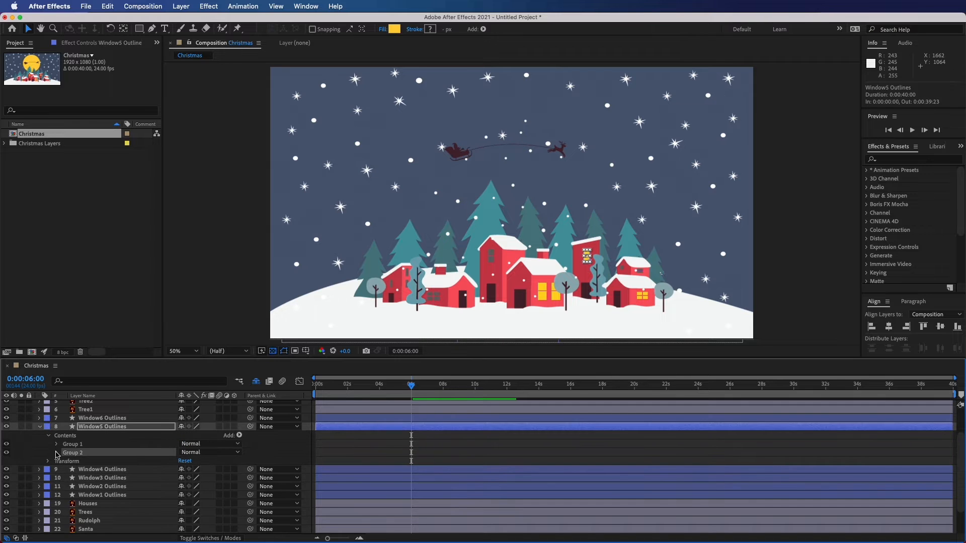
{"action": "left_click", "coordinate": [56, 453]}
{"action": "left_click", "coordinate": [66, 470]}
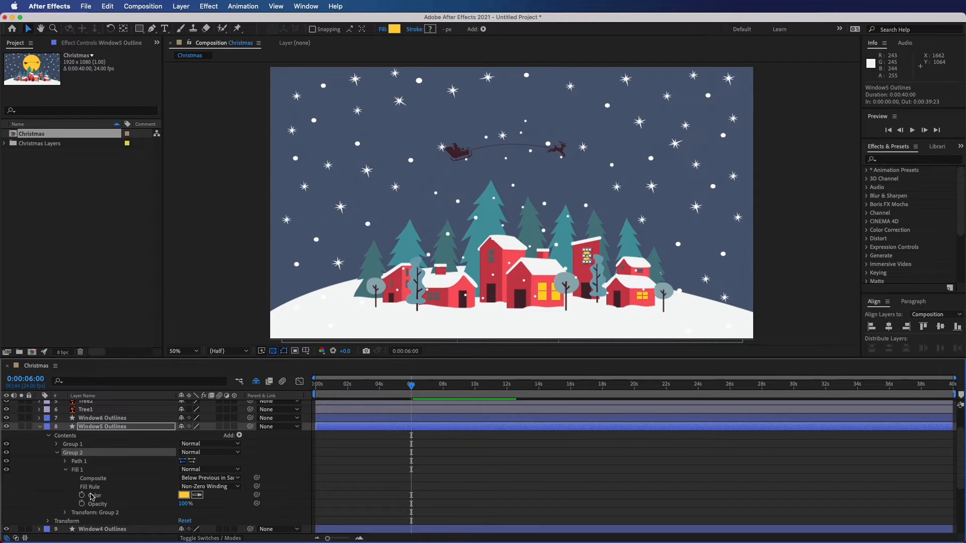
{"action": "key", "text": "cmd+v"}
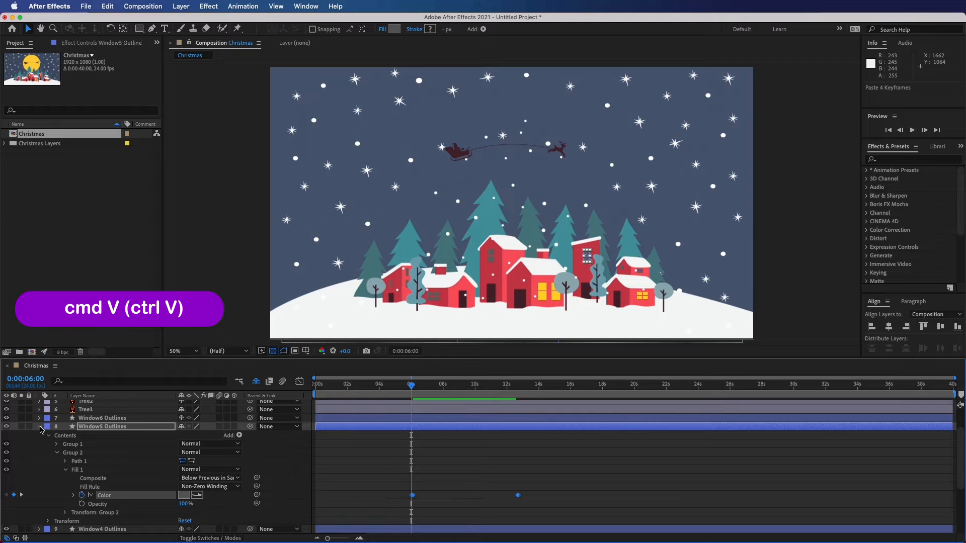
{"action": "left_click", "coordinate": [40, 426]}
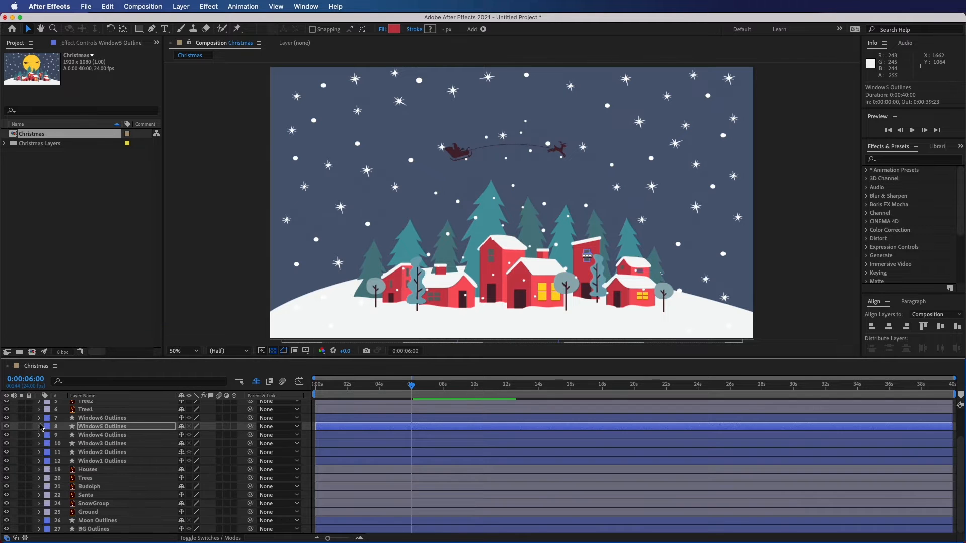
Paste the copied color keyframes onto the fill color of Group 4 in Window6 Outlines at 6 seconds
{"action": "left_click", "coordinate": [40, 419]}
{"action": "left_click", "coordinate": [49, 427]}
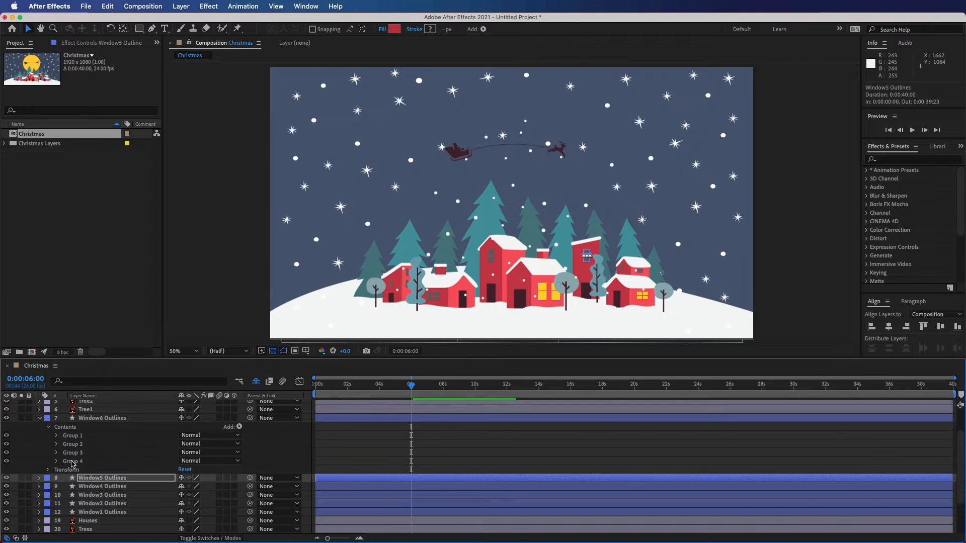
{"action": "left_click", "coordinate": [73, 462]}
{"action": "left_click", "coordinate": [73, 453]}
{"action": "left_click", "coordinate": [56, 462]}
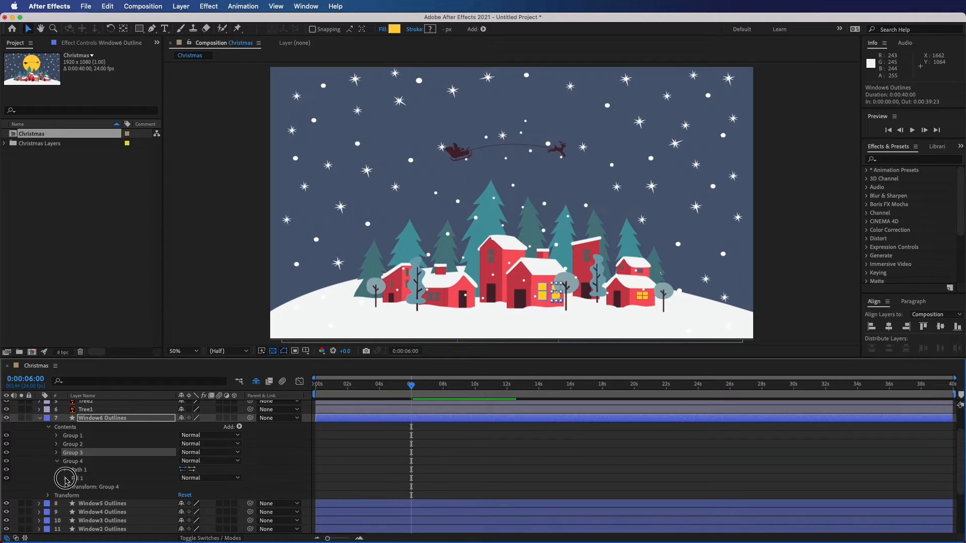
{"action": "left_click", "coordinate": [65, 478]}
{"action": "key", "text": "super+v"}
{"action": "left_click", "coordinate": [56, 461]}
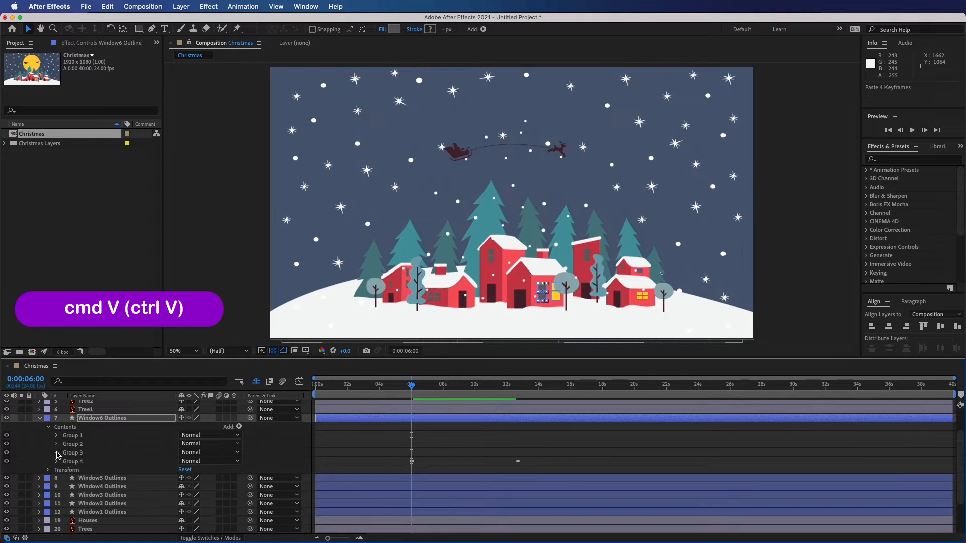
Paste the same color keyframes onto Group 3's fill color at 6 seconds and collapse Window6 Outlines
{"action": "left_click", "coordinate": [56, 453]}
{"action": "left_click", "coordinate": [66, 470]}
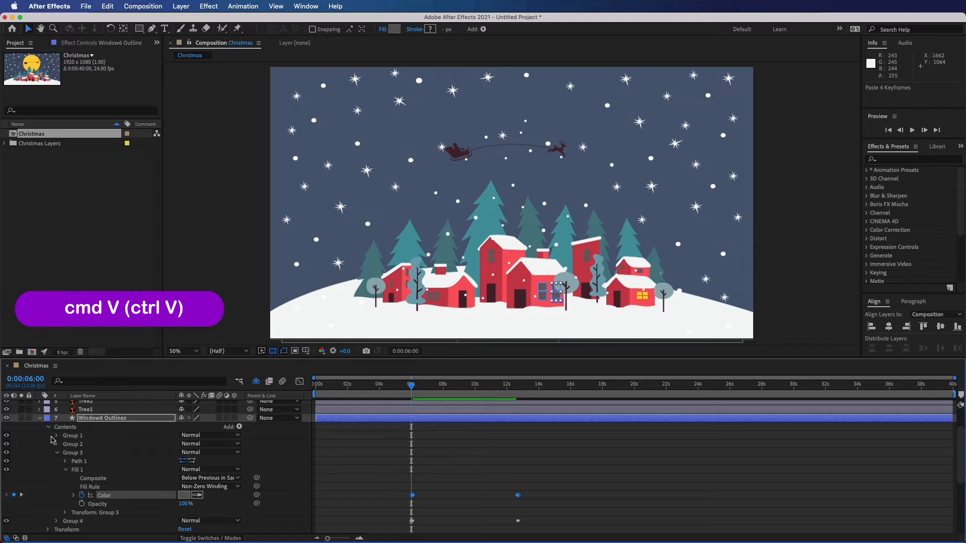
{"action": "left_click", "coordinate": [40, 418]}
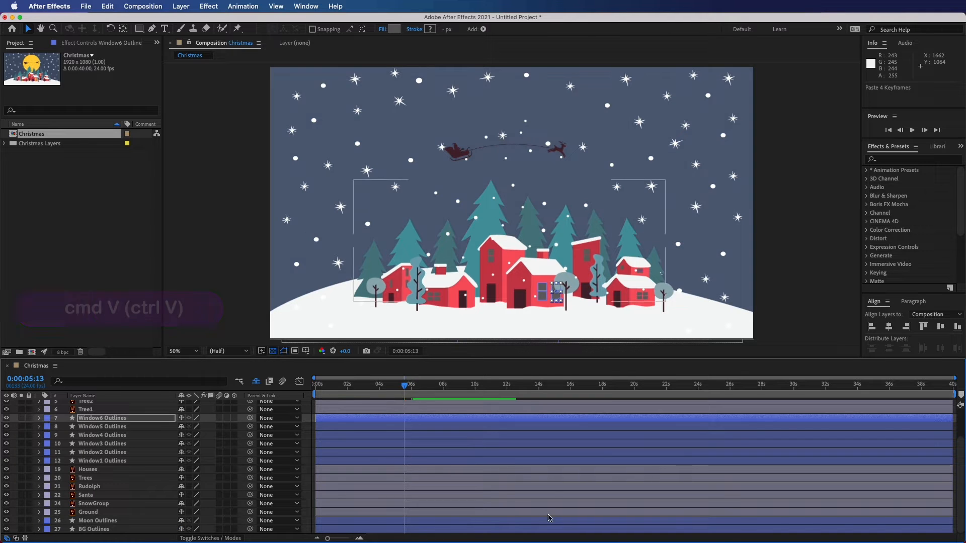
Preview the lights of all the windows turning on and off, starting just before 6 seconds
{"action": "key", "text": "space"}
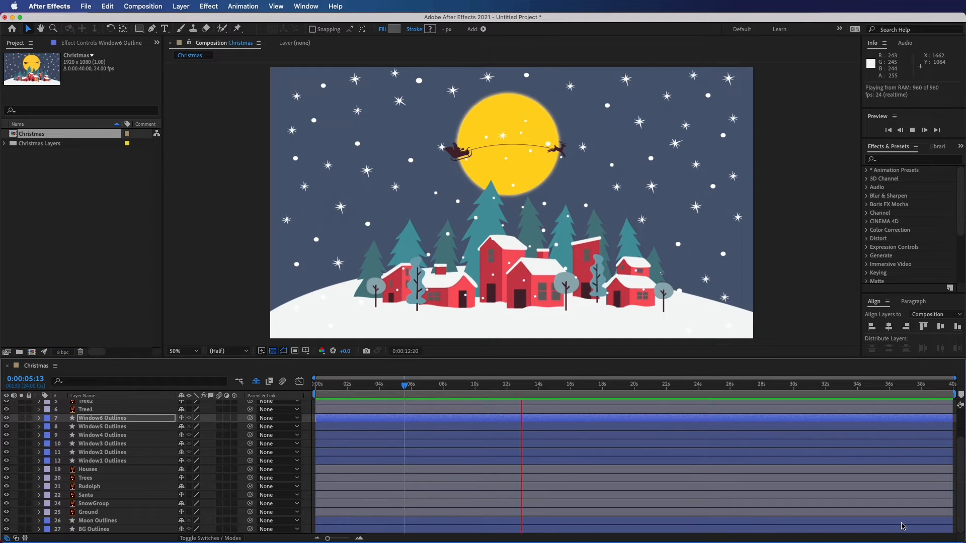
{"action": "key", "text": "space"}
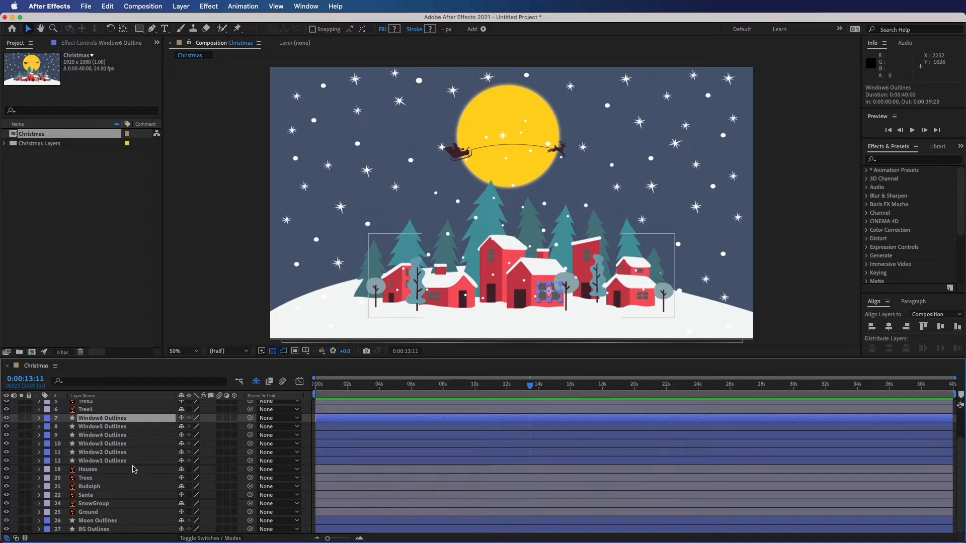
Reveal the keyframed properties of layers Window1 Outlines through Window6 Outlines and enlarge the timeline to show them all
{"action": "left_click", "coordinate": [108, 461], "text": "shift"}
{"action": "key", "text": "u"}
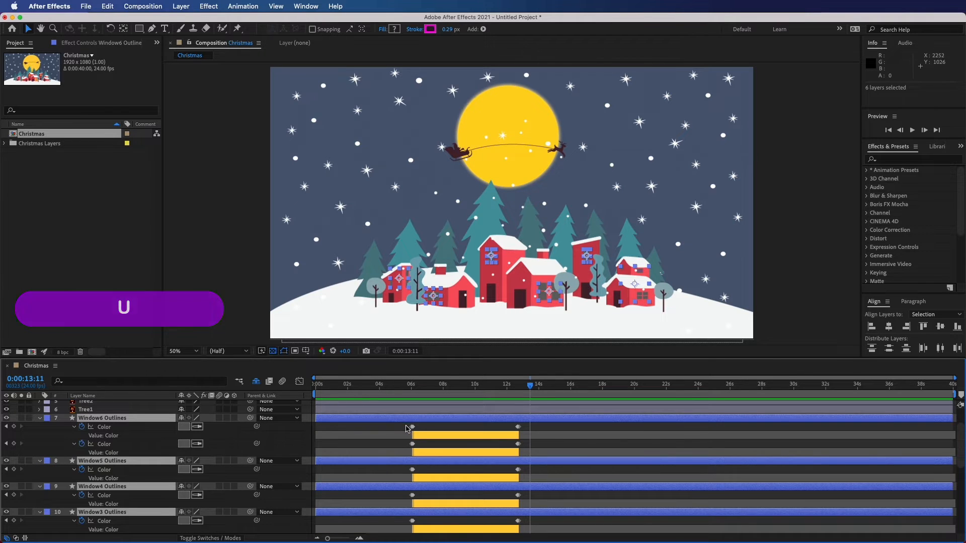
{"action": "scroll", "coordinate": [408, 429], "scroll_direction": "down", "scroll_amount": 1}
{"action": "left_click_drag", "start_coordinate": [443, 359], "coordinate": [452, 234]}
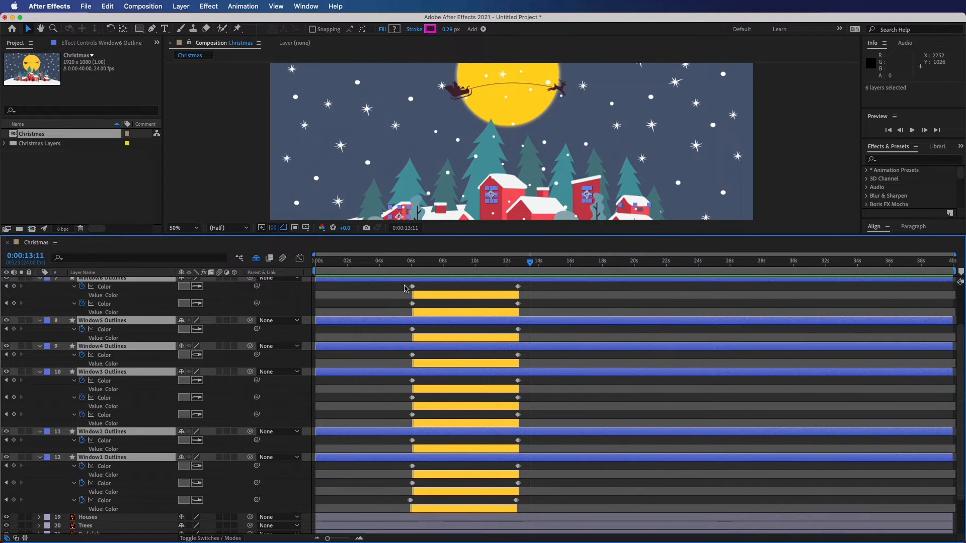
Select all color keyframes of the six window layers and shift them together so they start at about 7 seconds
{"action": "left_click_drag", "start_coordinate": [405, 288], "coordinate": [528, 507]}
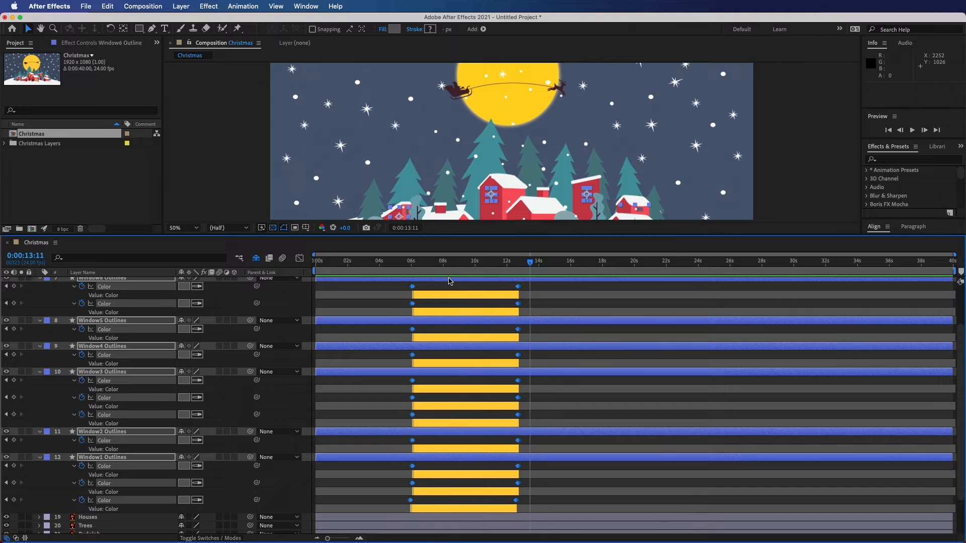
{"action": "left_click", "coordinate": [428, 263]}
{"action": "left_click_drag", "start_coordinate": [428, 262], "coordinate": [429, 291]}
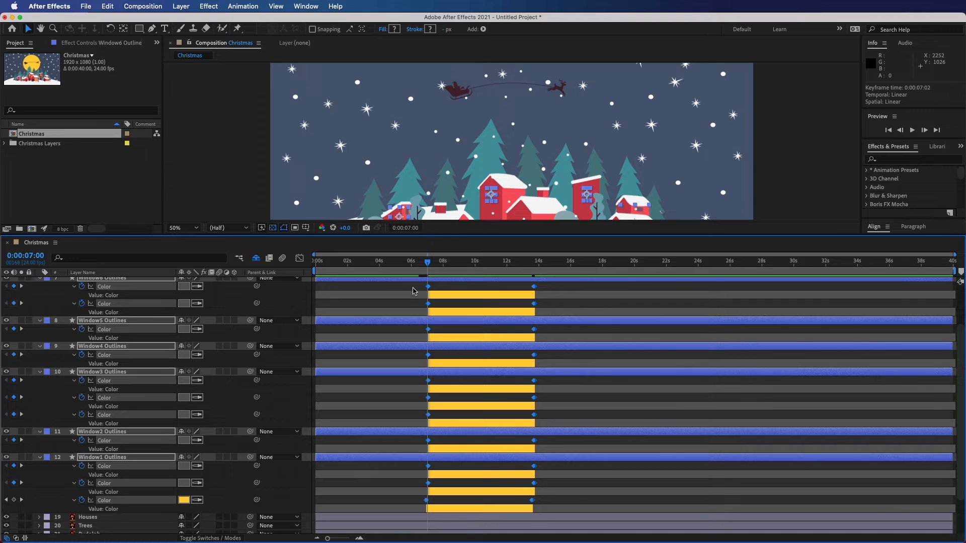
{"action": "left_click", "coordinate": [407, 291]}
Move the starting keyframes of Window6 Outlines' first color property to about 8 seconds and make the timeline shorter
{"action": "left_click_drag", "start_coordinate": [428, 287], "coordinate": [442, 287]}
{"action": "left_click", "coordinate": [535, 287]}
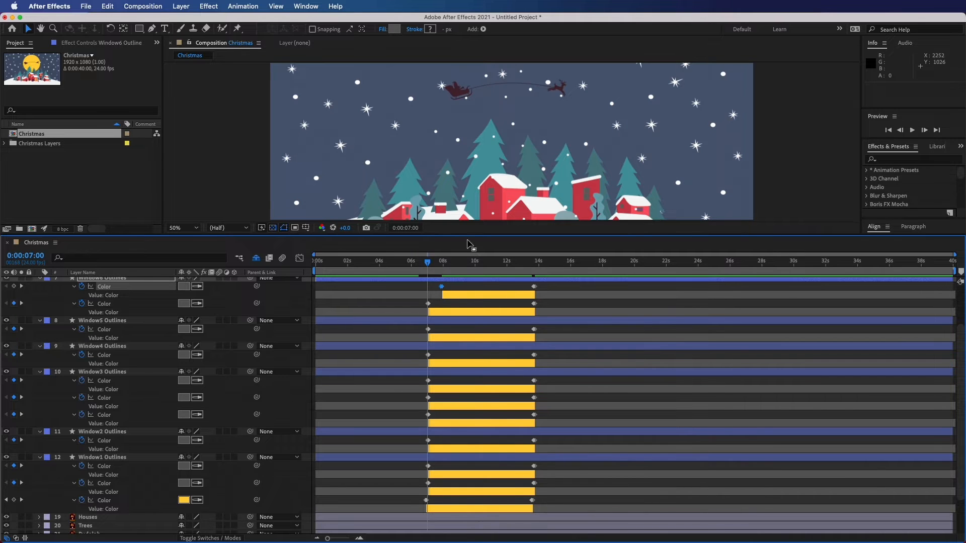
{"action": "left_click_drag", "start_coordinate": [469, 235], "coordinate": [469, 281]}
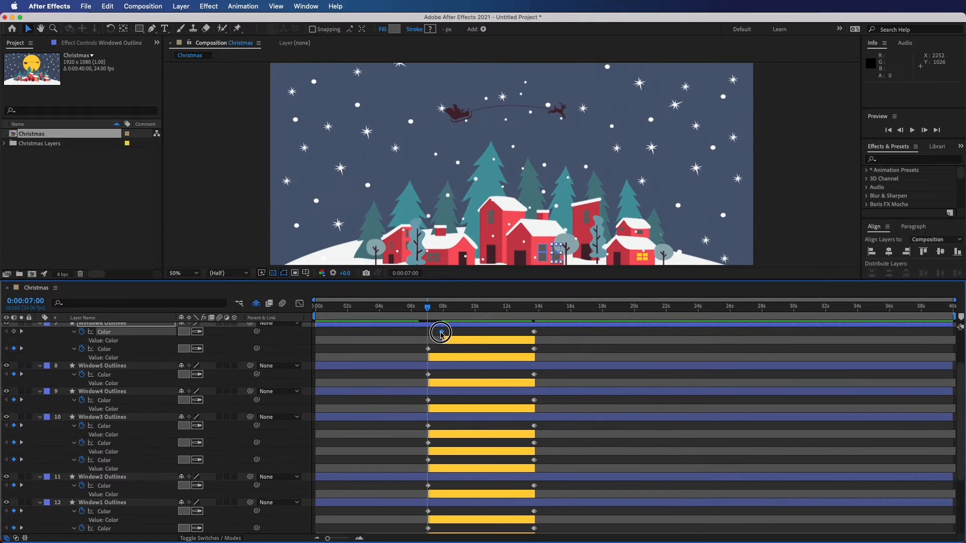
Move the first color property's starting keyframes in Window6 Outlines to just before 7 seconds and its ending keyframes to 0:00:16:20
{"action": "left_click_drag", "start_coordinate": [441, 333], "coordinate": [425, 333]}
{"action": "left_click", "coordinate": [534, 332]}
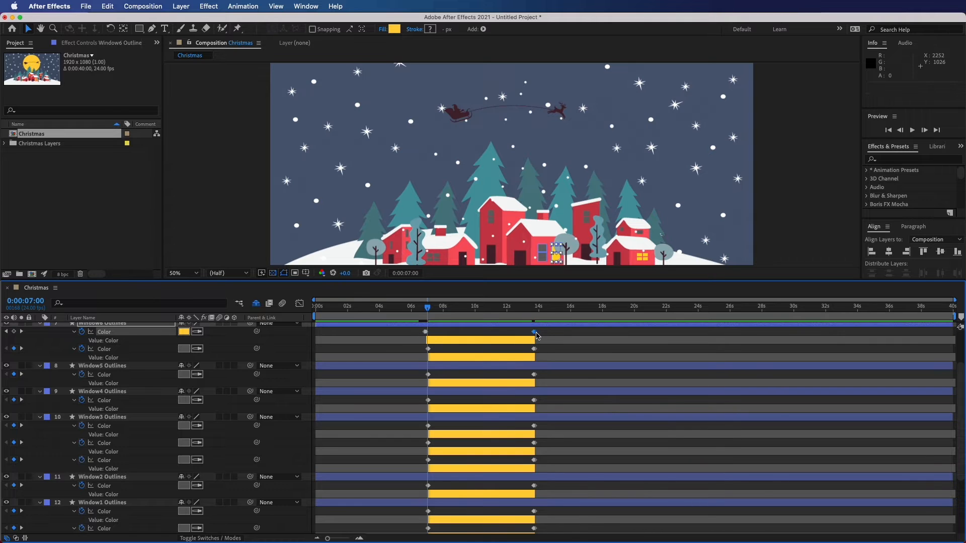
{"action": "left_click_drag", "start_coordinate": [534, 332], "coordinate": [583, 333]}
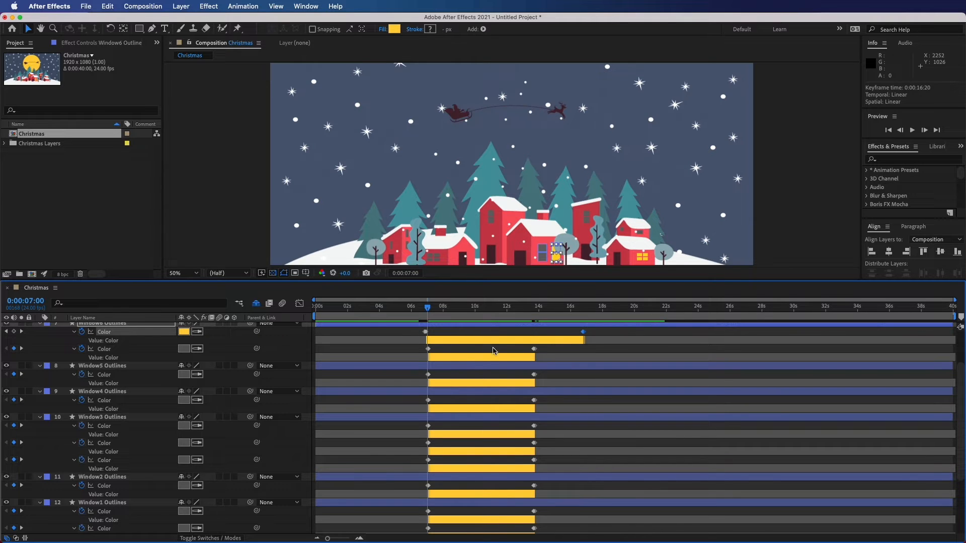
Move the second color property's starting keyframes in Window6 Outlines to just before 7 seconds and its ending keyframes to 0:00:15:19
{"action": "left_click", "coordinate": [428, 348]}
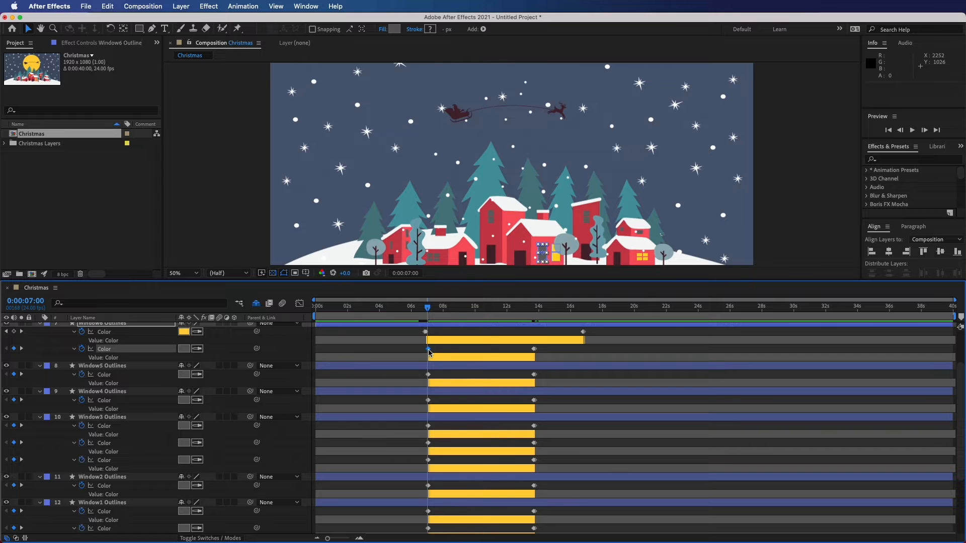
{"action": "left_click_drag", "start_coordinate": [428, 348], "coordinate": [427, 349]}
{"action": "left_click", "coordinate": [534, 349]}
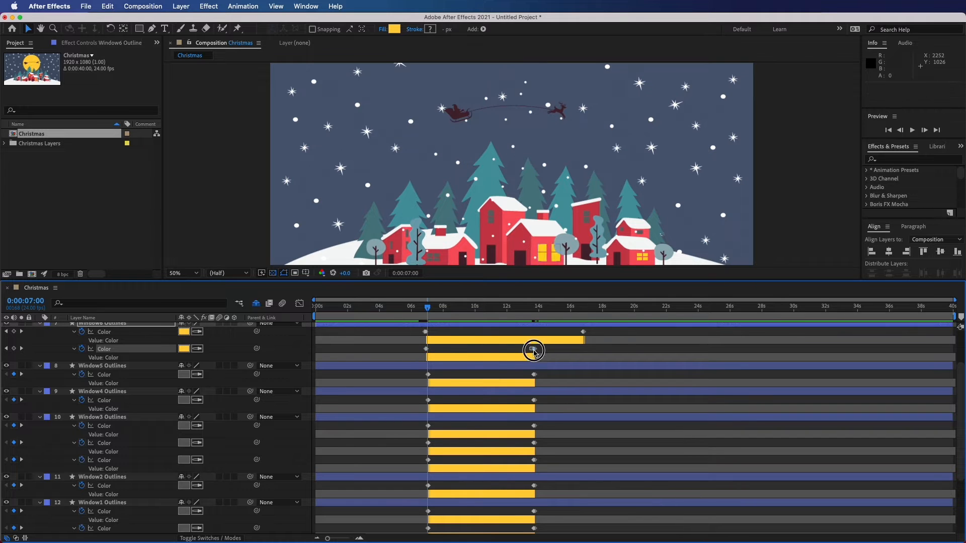
{"action": "left_click_drag", "start_coordinate": [534, 349], "coordinate": [568, 349]}
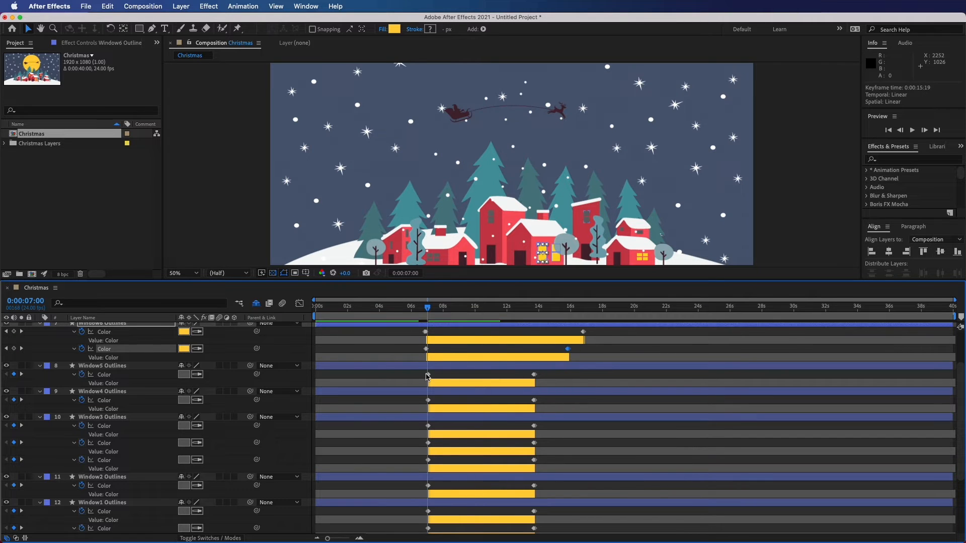
Move the starting color keyframes of Window5 Outlines to just before 8 seconds and select its ending keyframes
{"action": "left_click", "coordinate": [429, 375]}
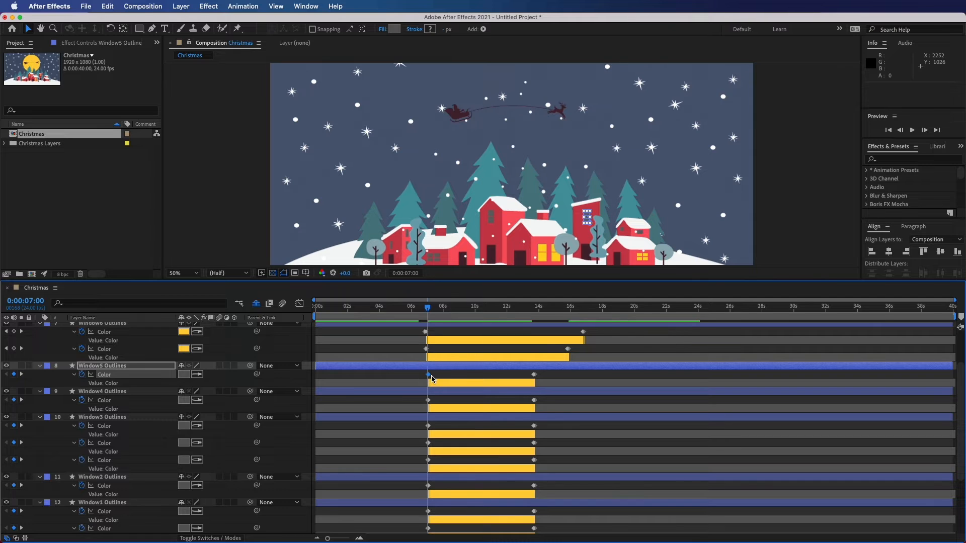
{"action": "left_click", "coordinate": [428, 375]}
{"action": "left_click_drag", "start_coordinate": [429, 375], "coordinate": [440, 375]}
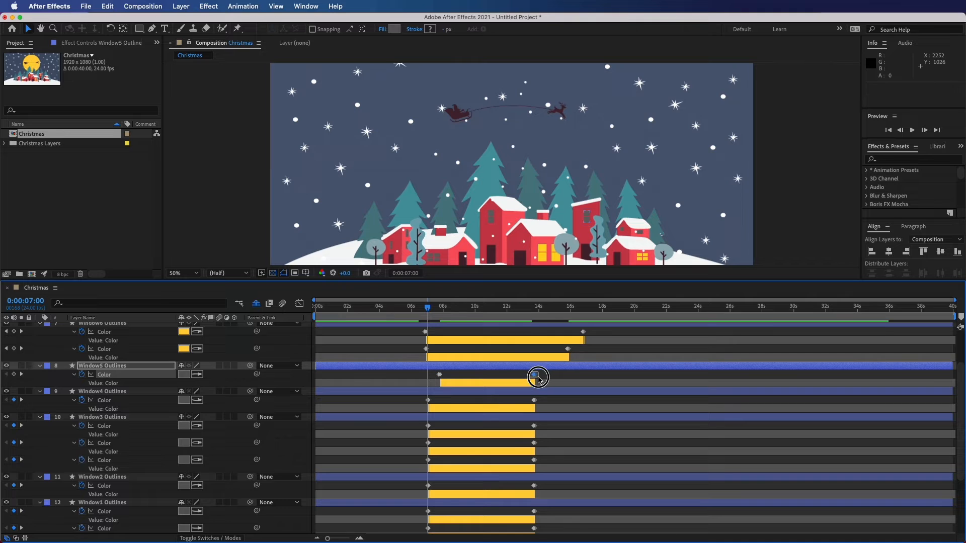
{"action": "left_click", "coordinate": [534, 375]}
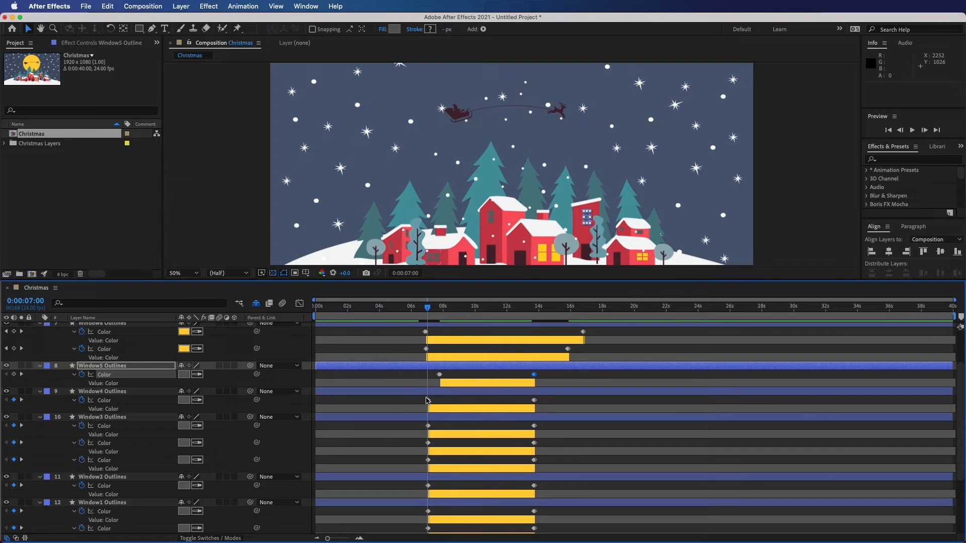
Move the starting color keyframes of Window4 Outlines to 0:00:08:07 and its ending keyframes to just before 15 seconds
{"action": "left_click", "coordinate": [428, 400]}
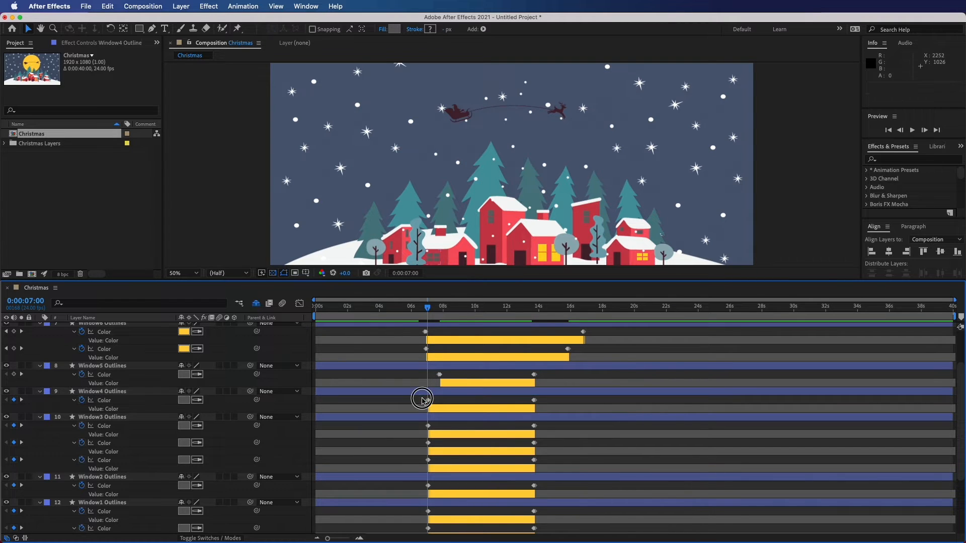
{"action": "left_click_drag", "start_coordinate": [422, 400], "coordinate": [449, 403]}
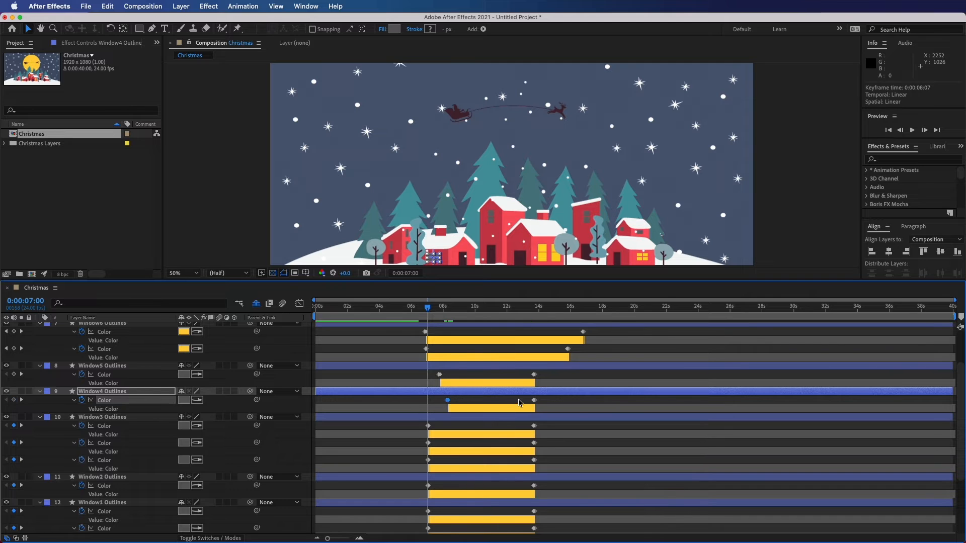
{"action": "left_click_drag", "start_coordinate": [535, 400], "coordinate": [551, 404]}
{"action": "left_click", "coordinate": [435, 437]}
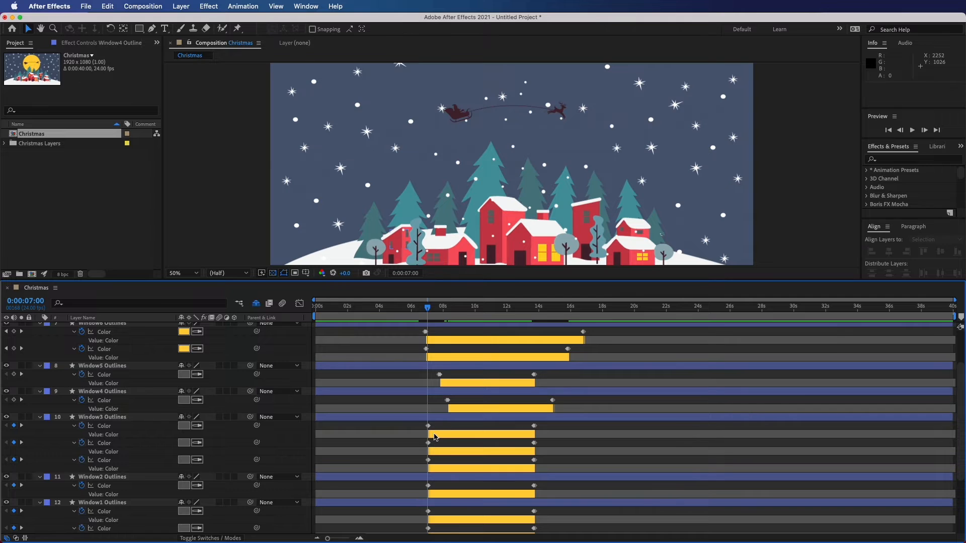
Move the starting keyframes of the first color property in Window3 Outlines to 0:00:08:18
{"action": "left_click", "coordinate": [427, 426]}
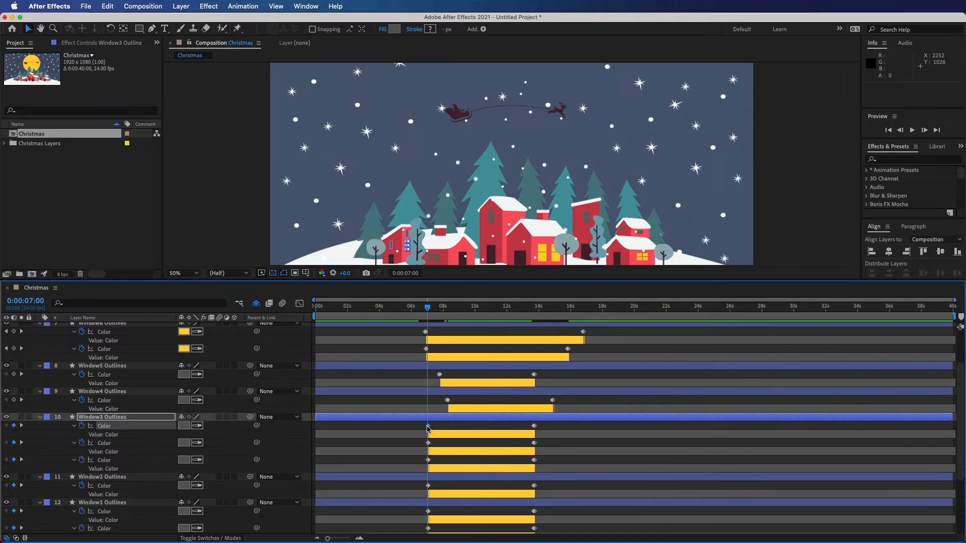
{"action": "left_click_drag", "start_coordinate": [429, 428], "coordinate": [456, 429]}
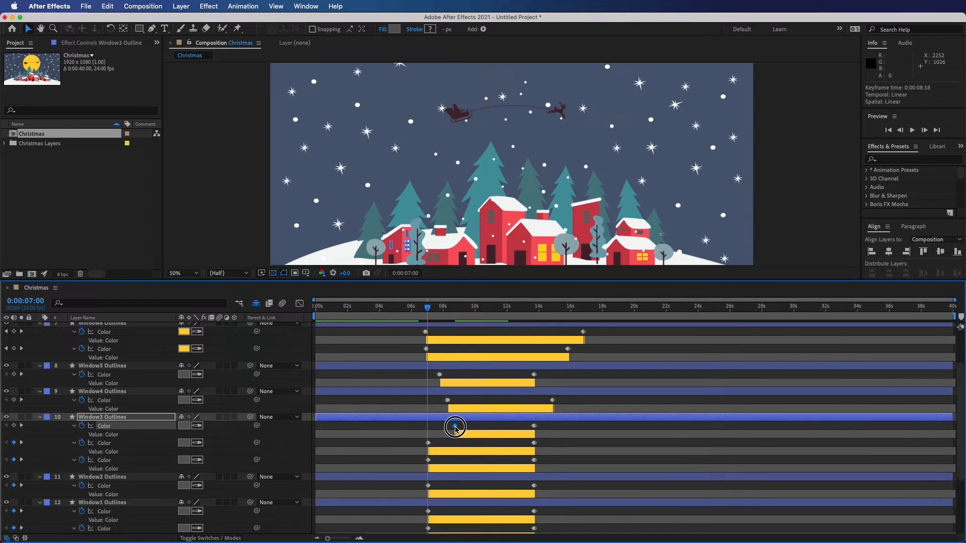
{"action": "left_click", "coordinate": [535, 428]}
Retime Window3 Outlines' second color property to run from 0:00:07:13 to about 14.5 seconds and its third from 0:00:06:15 to 0:00:14:20
{"action": "left_click", "coordinate": [429, 443]}
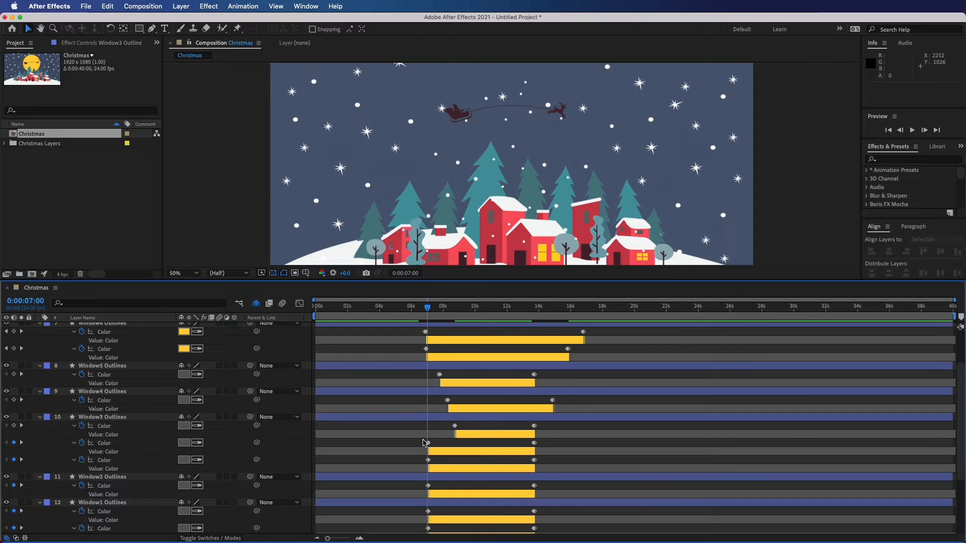
{"action": "left_click_drag", "start_coordinate": [429, 446], "coordinate": [436, 445]}
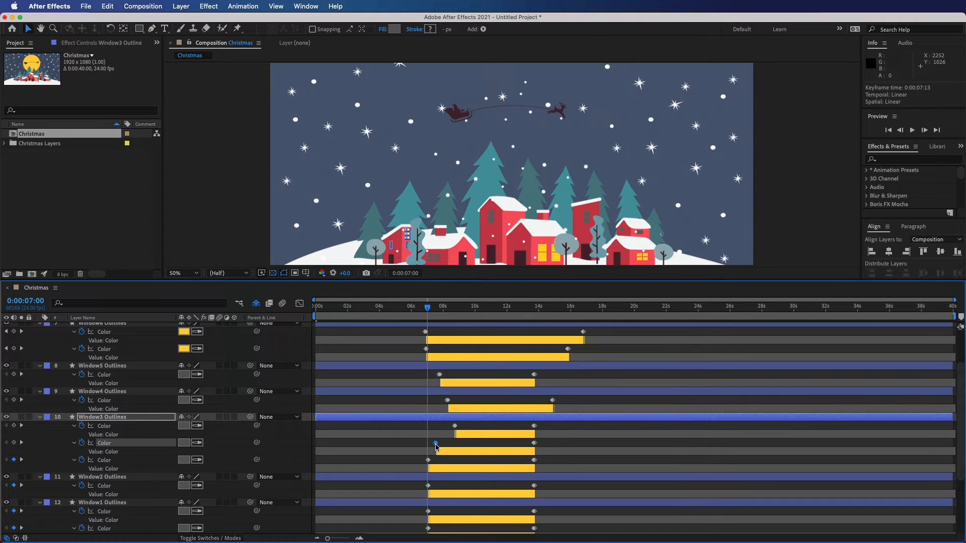
{"action": "left_click", "coordinate": [534, 444]}
{"action": "left_click_drag", "start_coordinate": [534, 444], "coordinate": [545, 444]}
{"action": "left_click_drag", "start_coordinate": [428, 461], "coordinate": [421, 461]}
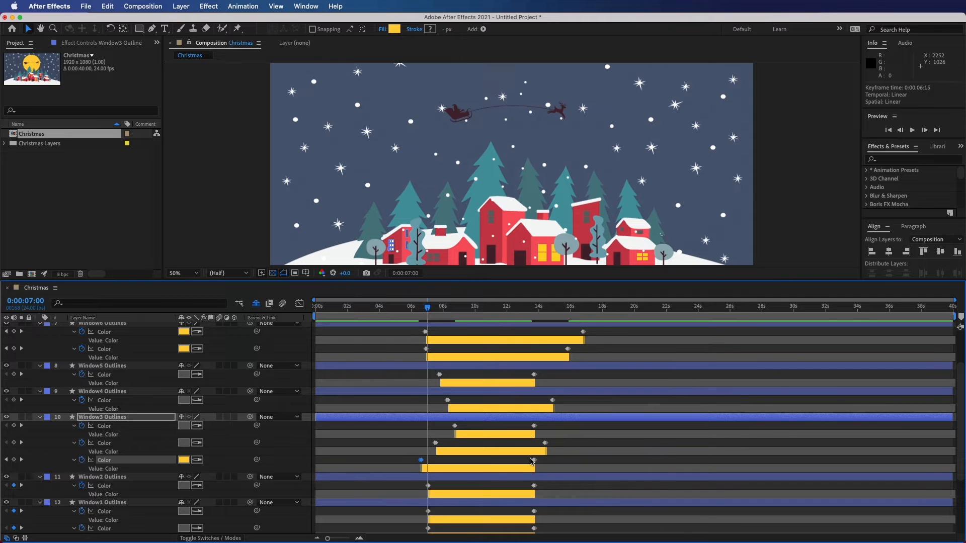
{"action": "left_click_drag", "start_coordinate": [532, 461], "coordinate": [548, 465]}
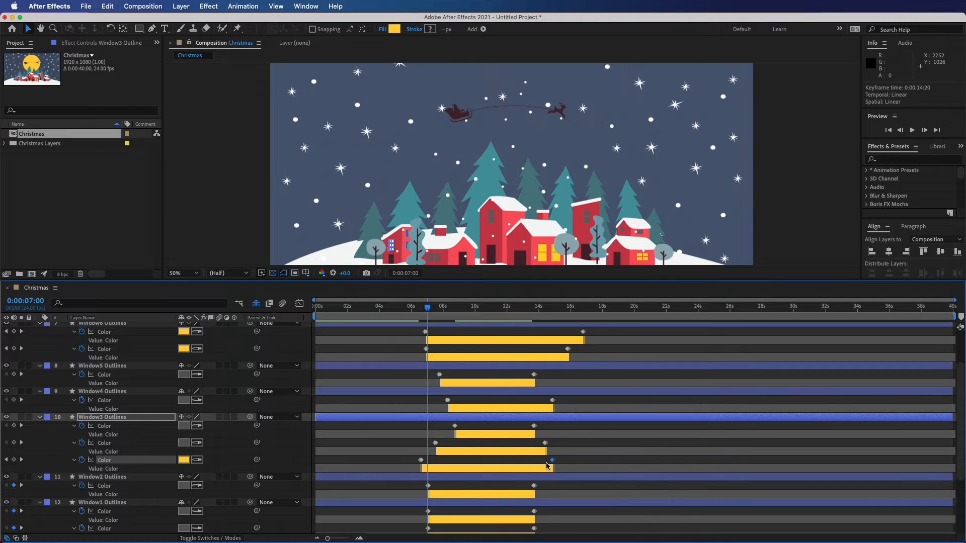
Move the starting color keyframes of Window2 Outlines to 0:00:07:21 and its ending keyframes to 0:00:15:13
{"action": "left_click", "coordinate": [428, 486]}
{"action": "left_click_drag", "start_coordinate": [429, 487], "coordinate": [441, 486]}
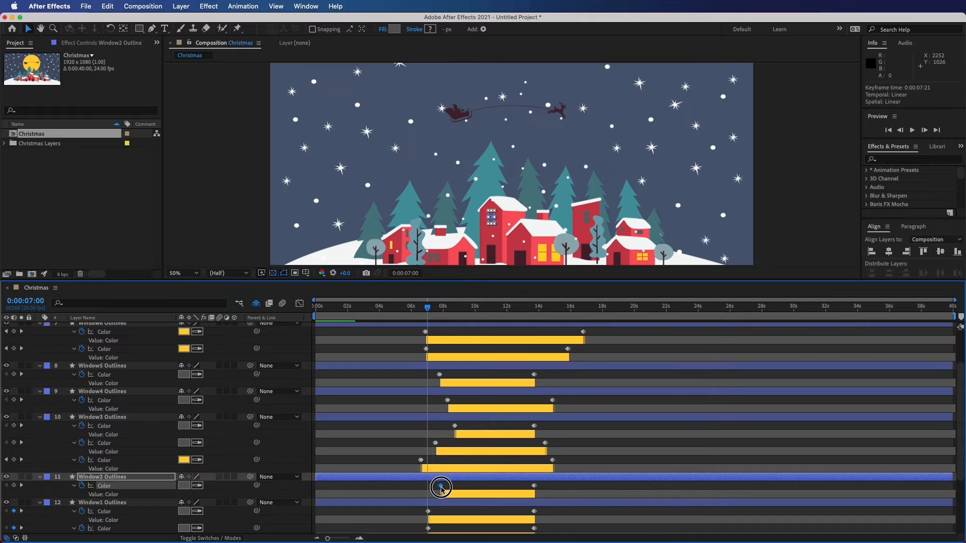
{"action": "scroll", "coordinate": [503, 486], "scroll_direction": "down", "scroll_amount": 2}
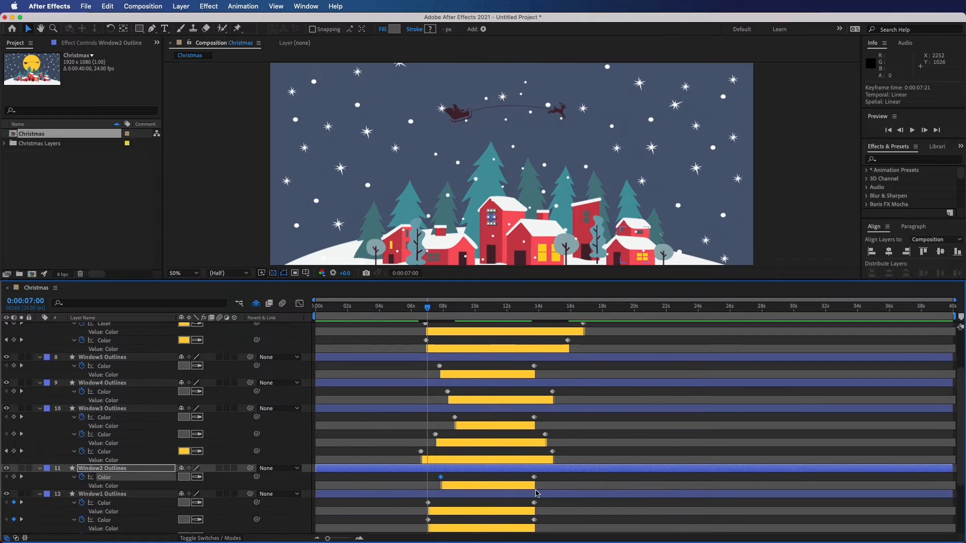
{"action": "left_click", "coordinate": [535, 461]}
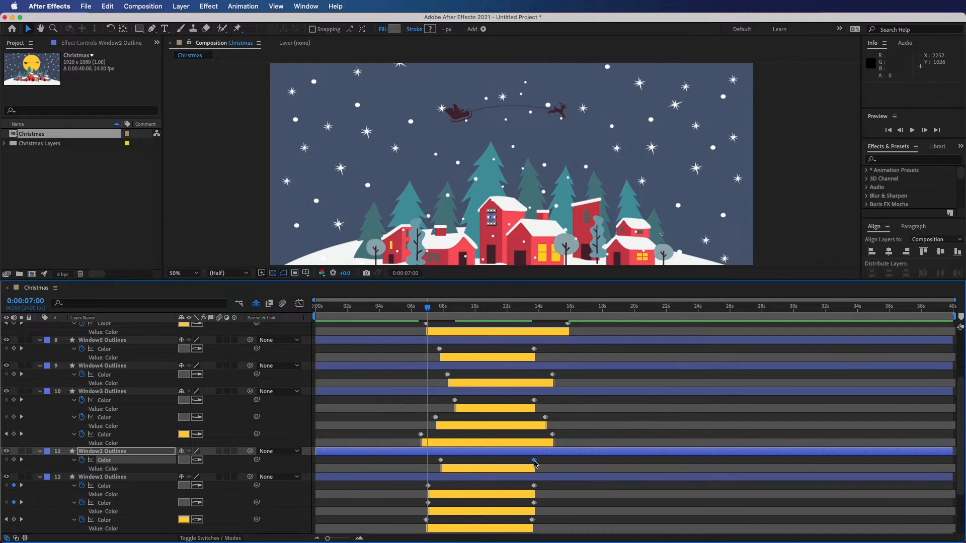
{"action": "left_click_drag", "start_coordinate": [534, 461], "coordinate": [563, 463]}
Retime Window1 Outlines' first color property to run from about 7.4 to 14.5 seconds and its second from 0:00:07:04 to about 15.8 seconds
{"action": "scroll", "coordinate": [589, 412], "scroll_direction": "up", "scroll_amount": 2}
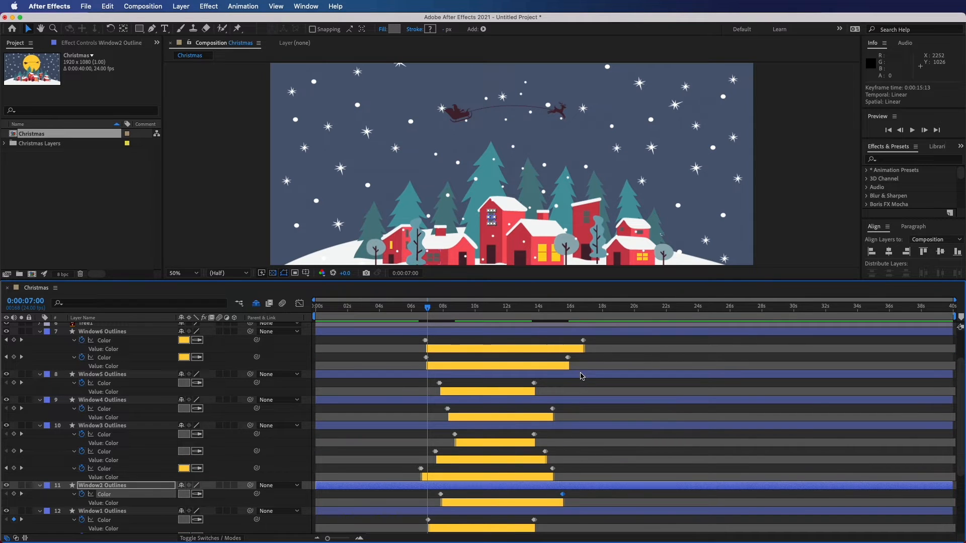
{"action": "scroll", "coordinate": [560, 360], "scroll_direction": "down", "scroll_amount": 3}
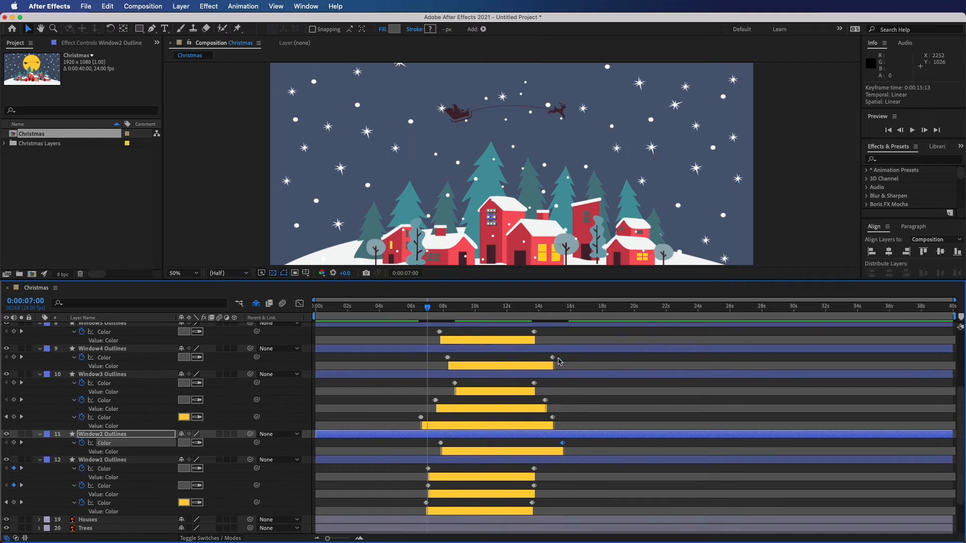
{"action": "left_click_drag", "start_coordinate": [422, 467], "coordinate": [434, 470]}
{"action": "left_click_drag", "start_coordinate": [534, 470], "coordinate": [551, 471]}
{"action": "left_click", "coordinate": [432, 486]}
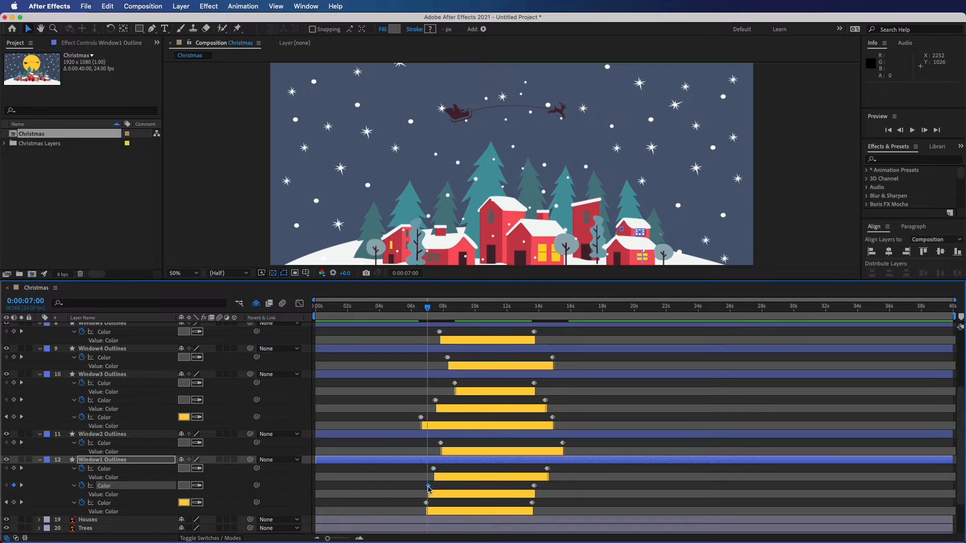
{"action": "left_click_drag", "start_coordinate": [428, 486], "coordinate": [431, 486]}
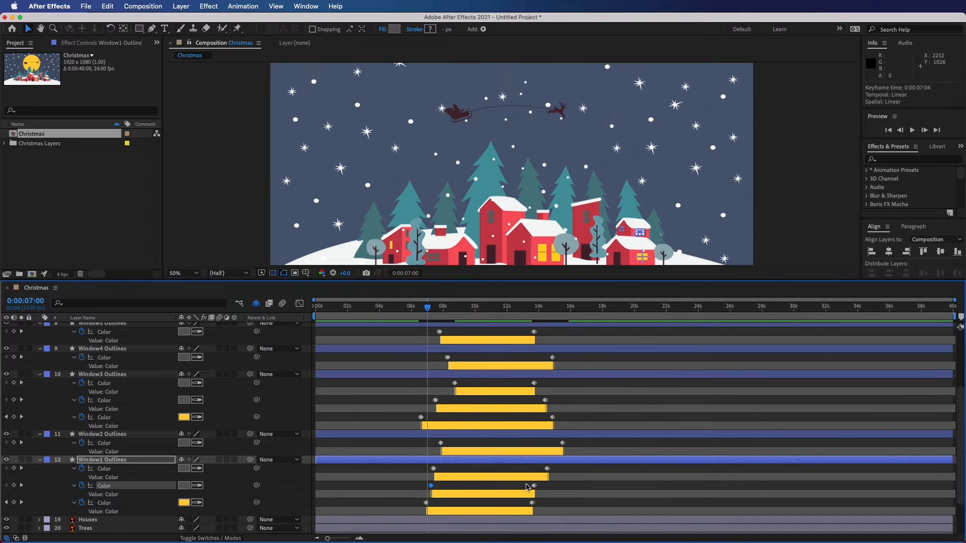
{"action": "left_click_drag", "start_coordinate": [534, 486], "coordinate": [568, 486]}
Move the third color property's starting keyframes in Window1 Outlines to about 0:00:06:15 and its ending keyframes to 0:00:16:22
{"action": "left_click", "coordinate": [422, 504]}
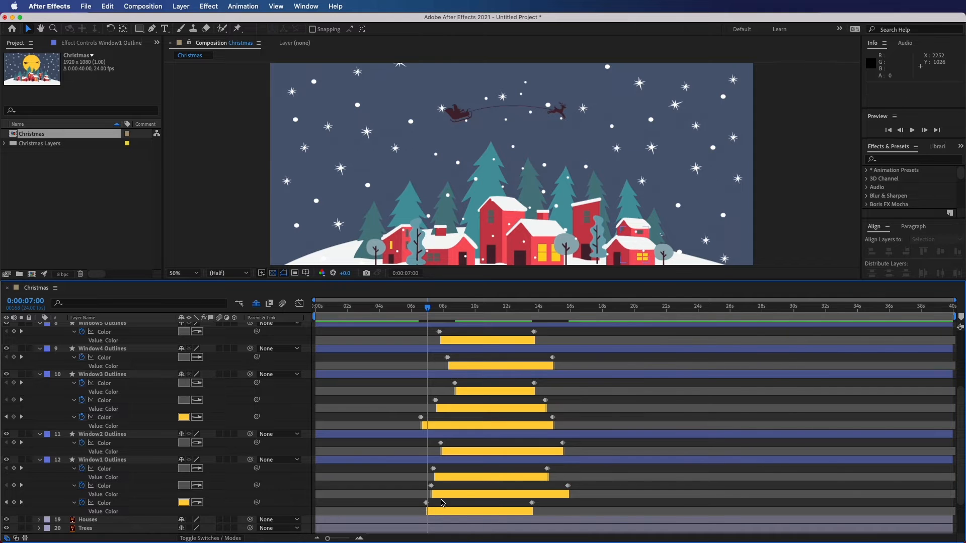
{"action": "left_click", "coordinate": [426, 502]}
{"action": "left_click_drag", "start_coordinate": [426, 503], "coordinate": [421, 503]}
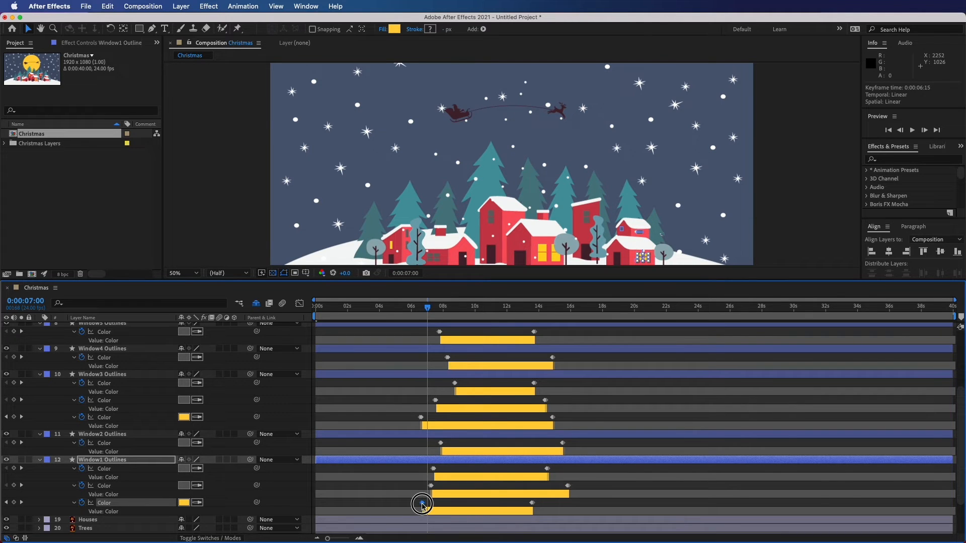
{"action": "left_click_drag", "start_coordinate": [531, 505], "coordinate": [585, 505]}
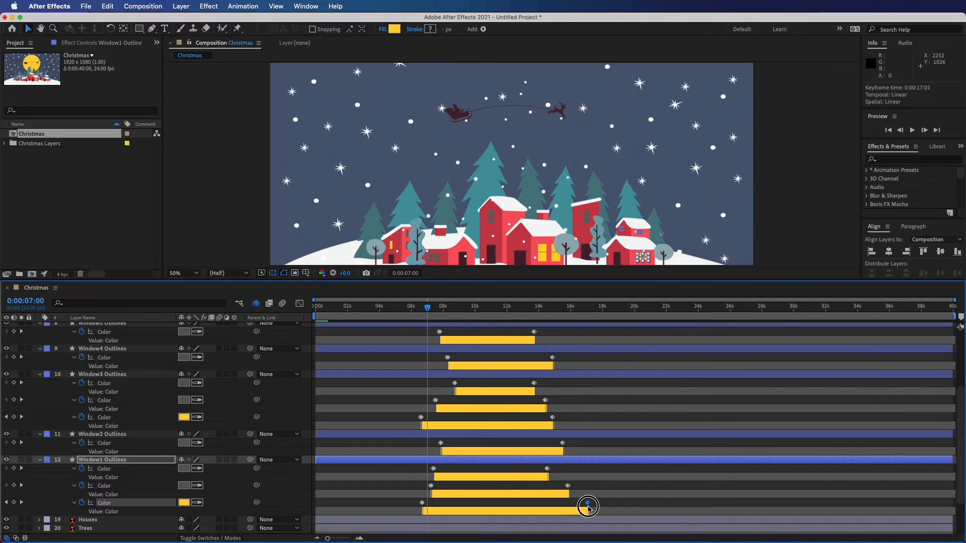
Delay the ending keyframes of both Window6 colors, Window4, Window3's third color, Window2 and Window1's third color, setting the last to 0:00:17:16
{"action": "scroll", "coordinate": [637, 469], "scroll_direction": "up", "scroll_amount": 3}
{"action": "scroll", "coordinate": [637, 468], "scroll_direction": "up", "scroll_amount": 1}
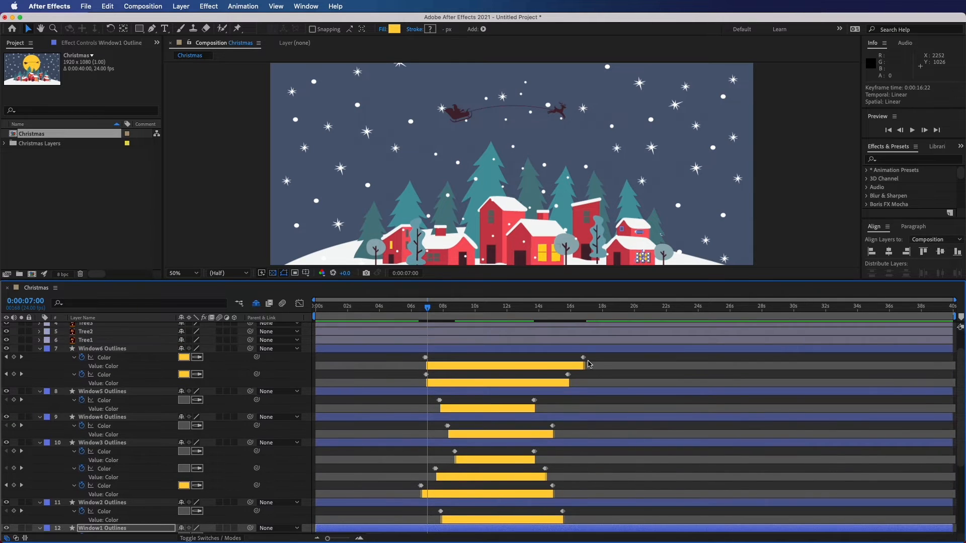
{"action": "left_click_drag", "start_coordinate": [583, 357], "coordinate": [576, 377]}
{"action": "left_click_drag", "start_coordinate": [553, 427], "coordinate": [597, 495]}
{"action": "scroll", "coordinate": [573, 443], "scroll_direction": "down", "scroll_amount": 3}
{"action": "left_click", "coordinate": [553, 452]}
{"action": "scroll", "coordinate": [583, 480], "scroll_direction": "down", "scroll_amount": 3}
{"action": "left_click", "coordinate": [585, 494]}
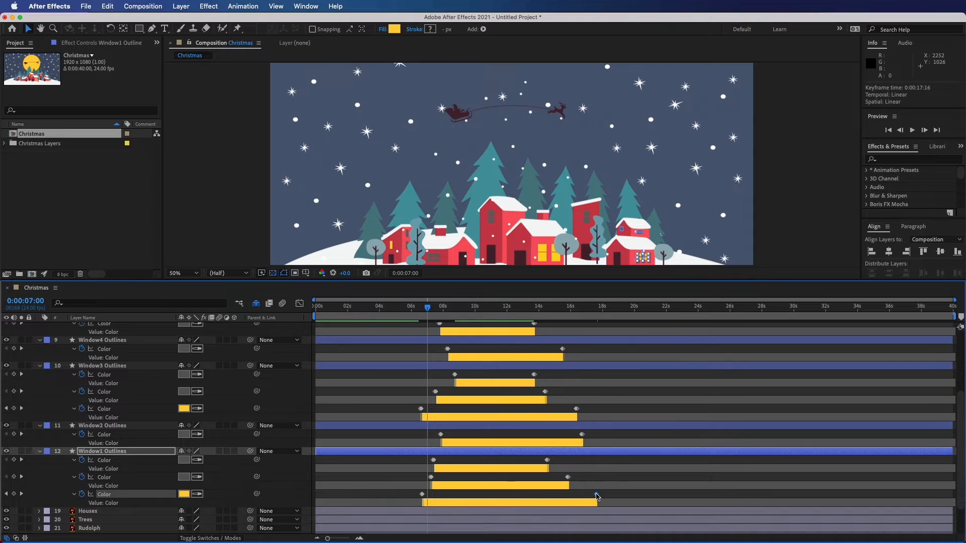
Preview the animation from about 0:00:05:08 to examine the staggered window lighting, stopping once the windows have gone dark
{"action": "left_click", "coordinate": [399, 317]}
{"action": "key", "text": "space"}
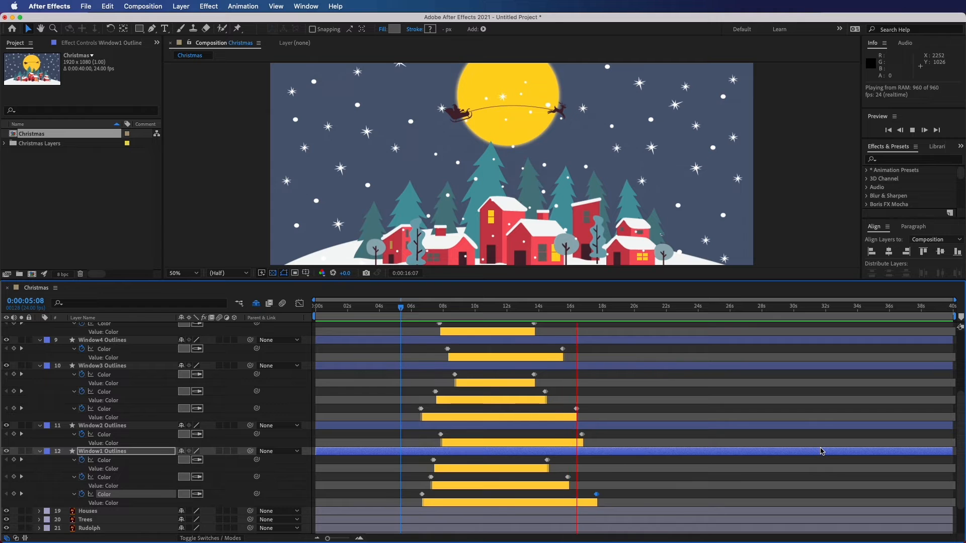
{"action": "key", "text": "space"}
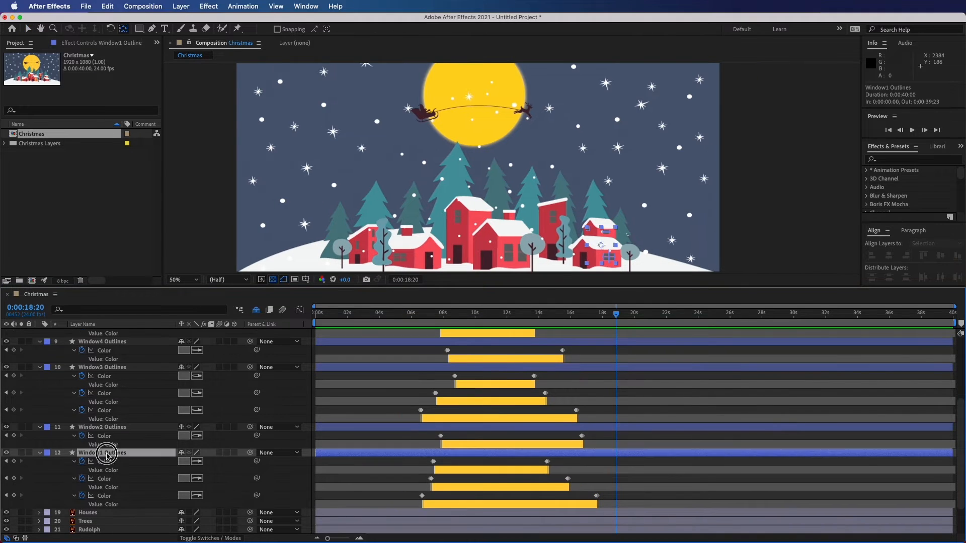
Collapse the revealed keyframe properties of layers Window1 Outlines through Window6 Outlines
{"action": "left_click", "coordinate": [100, 451]}
{"action": "left_click", "coordinate": [103, 426], "text": "shift"}
{"action": "left_click", "coordinate": [99, 367], "text": "shift"}
{"action": "left_click", "coordinate": [103, 343], "text": "shift"}
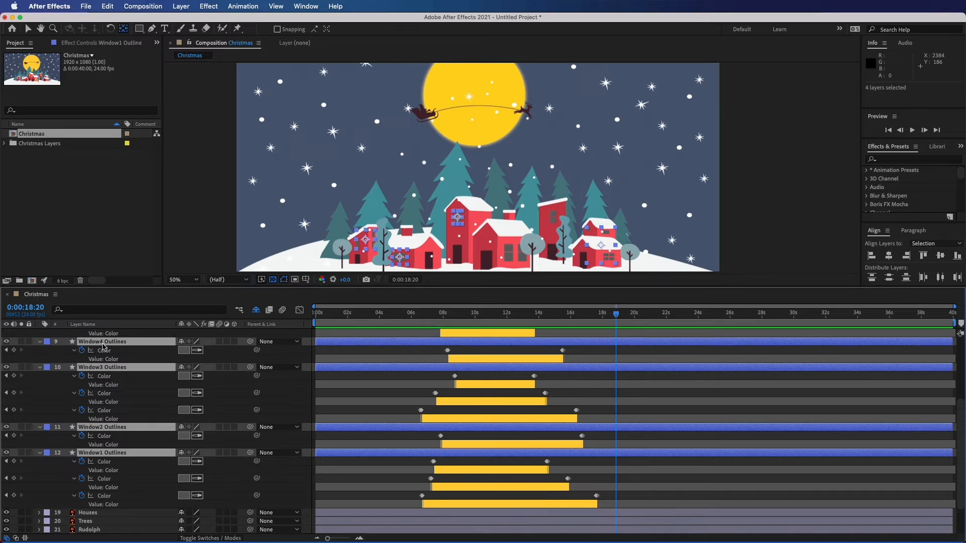
{"action": "key", "text": "u"}
{"action": "left_click", "coordinate": [97, 368]}
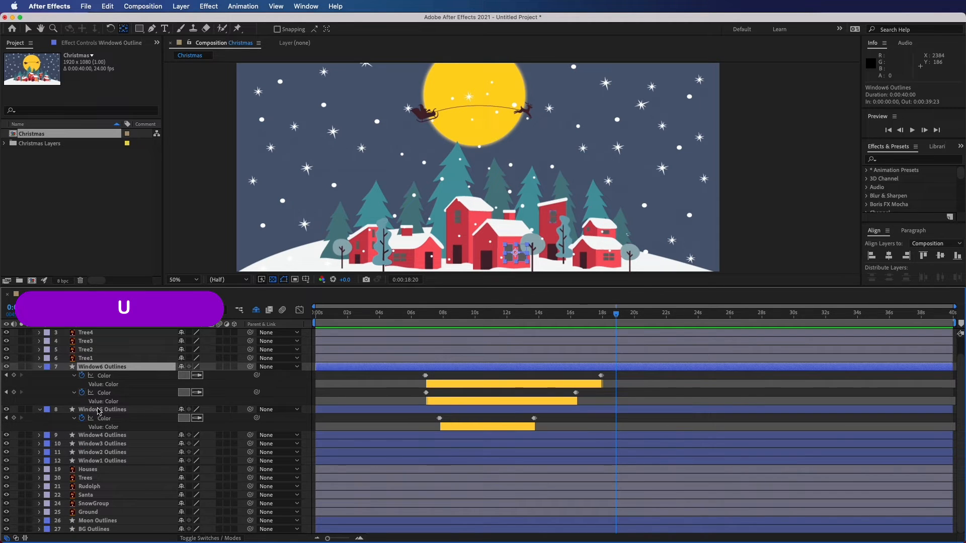
{"action": "left_click", "coordinate": [96, 410], "text": "shift"}
{"action": "key", "text": "u"}
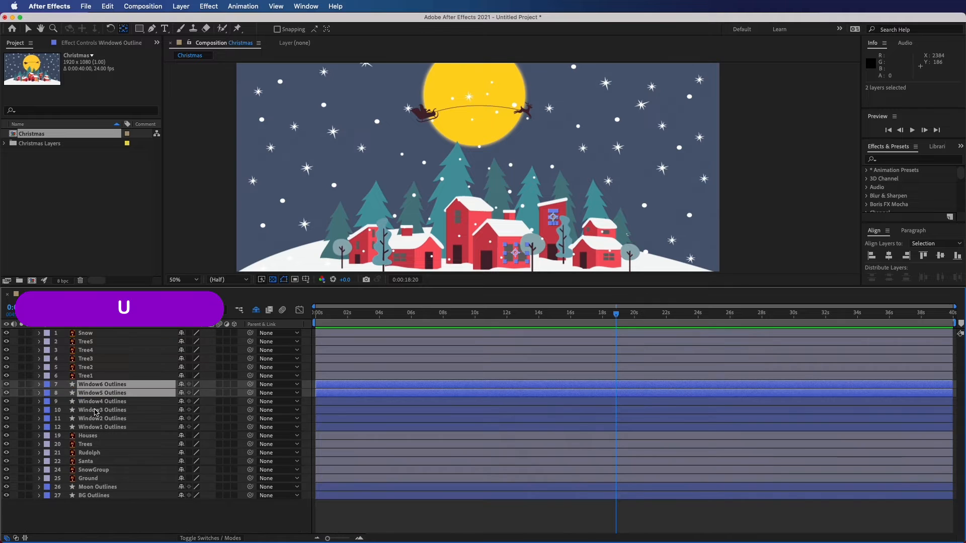
Create shape layers from the Rudolph and Santa vector layers
{"action": "left_click", "coordinate": [92, 454]}
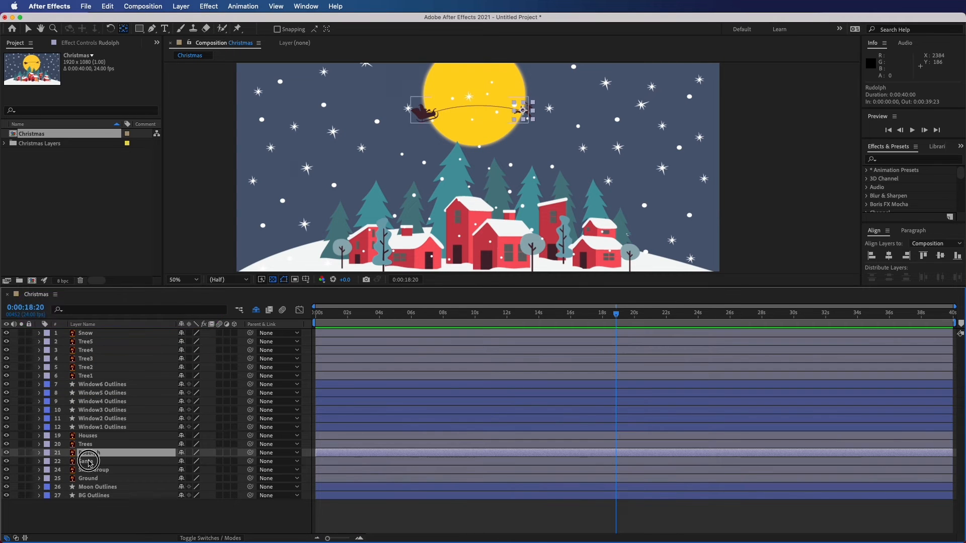
{"action": "left_click", "coordinate": [87, 462], "text": "shift"}
{"action": "right_click", "coordinate": [90, 459]}
{"action": "mouse_move", "coordinate": [108, 459]}
{"action": "left_click", "coordinate": [240, 487]}
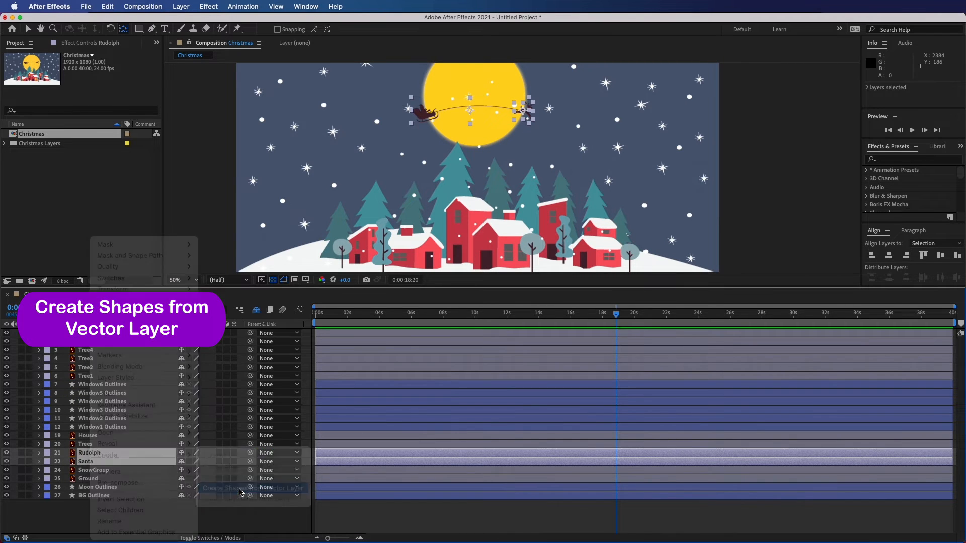
{"action": "left_click_drag", "start_coordinate": [100, 467], "coordinate": [100, 458]}
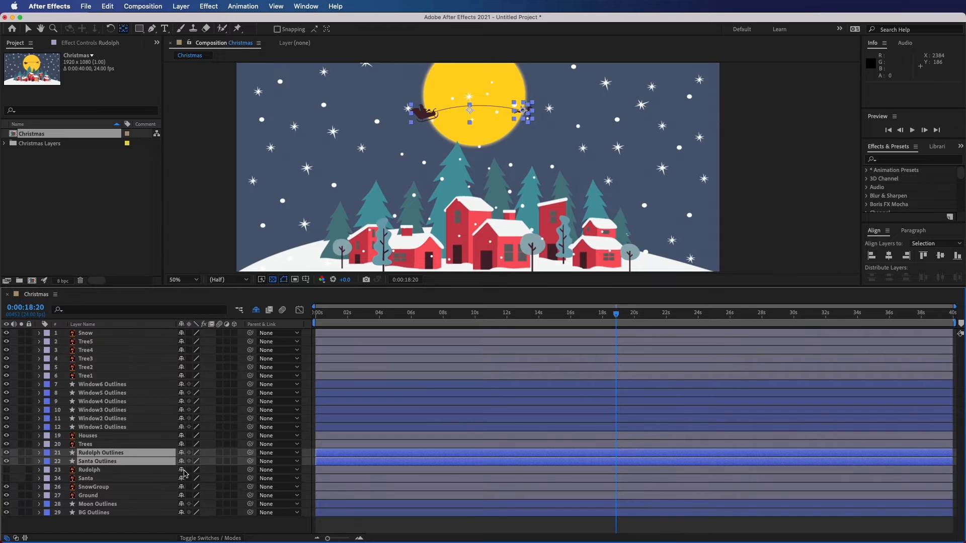
Mark the original Rudolph and Santa vector layers as shy so they are hidden from the timeline
{"action": "left_click", "coordinate": [182, 470]}
{"action": "left_click", "coordinate": [181, 470]}
{"action": "left_click", "coordinate": [140, 534]}
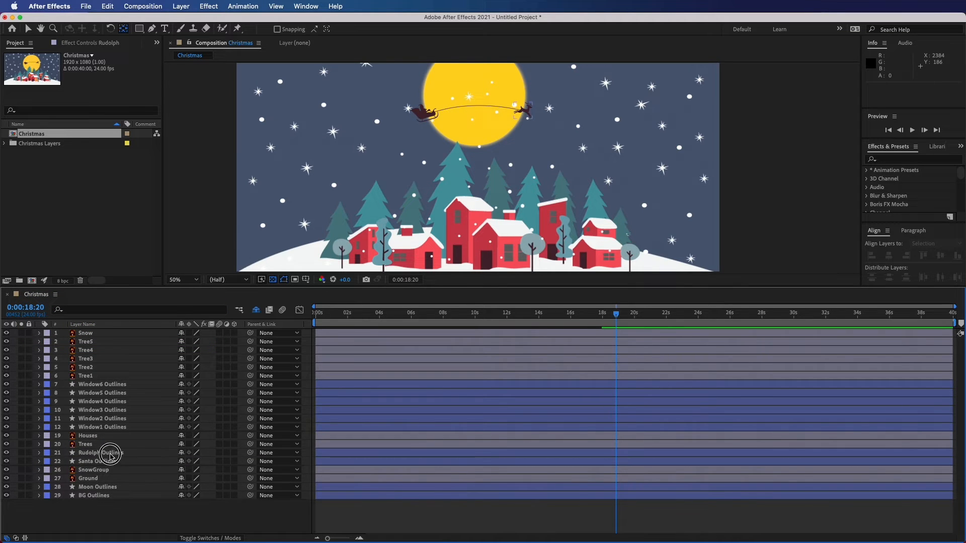
Expand the contents of Rudolph Outlines and examine which parts of the reindeer Groups 2, 3 and 4 represent
{"action": "left_click", "coordinate": [106, 453]}
{"action": "left_click", "coordinate": [40, 453]}
{"action": "left_click", "coordinate": [48, 462]}
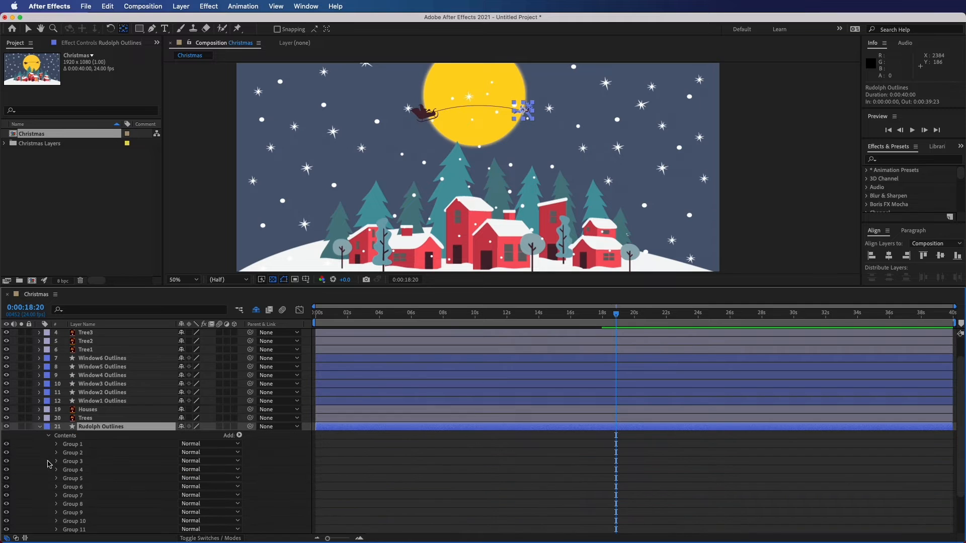
{"action": "scroll", "coordinate": [587, 155], "scroll_direction": "up", "scroll_amount": 2}
{"action": "key", "text": "space"}
{"action": "left_click_drag", "start_coordinate": [578, 119], "coordinate": [559, 338]}
{"action": "scroll", "coordinate": [588, 207], "scroll_direction": "up", "scroll_amount": 1}
{"action": "key", "text": "space"}
{"action": "left_click_drag", "start_coordinate": [666, 158], "coordinate": [652, 175]}
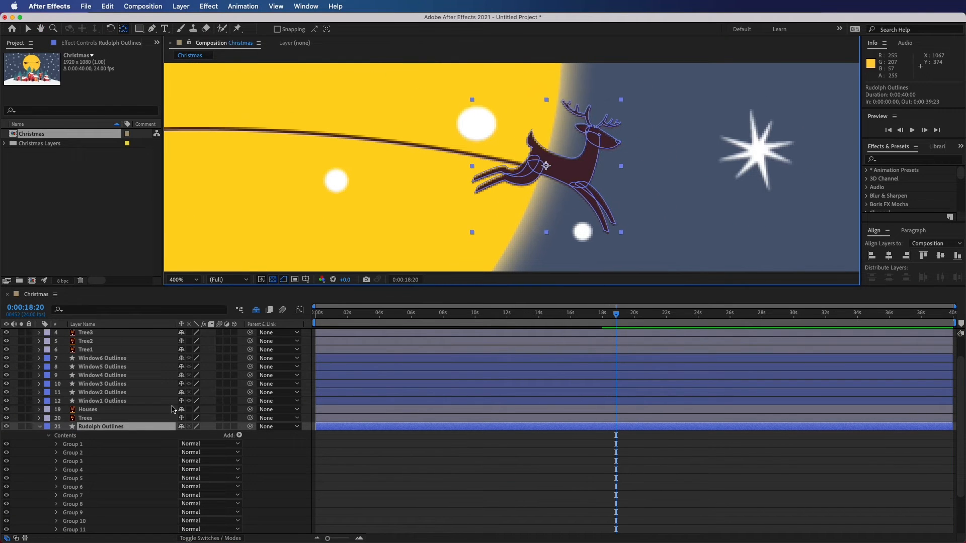
{"action": "left_click", "coordinate": [78, 452]}
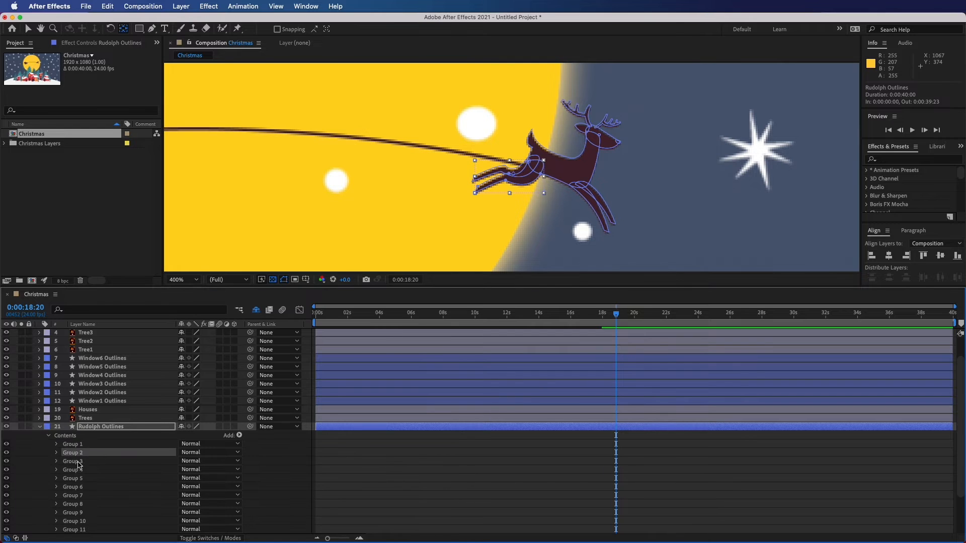
{"action": "left_click", "coordinate": [78, 463]}
{"action": "left_click", "coordinate": [76, 471]}
Move the anchor points of Rudolph's hind legs, Group 1 and Group 2, to the hip, isolating each leg by temporarily hiding the other
{"action": "left_click", "coordinate": [75, 445]}
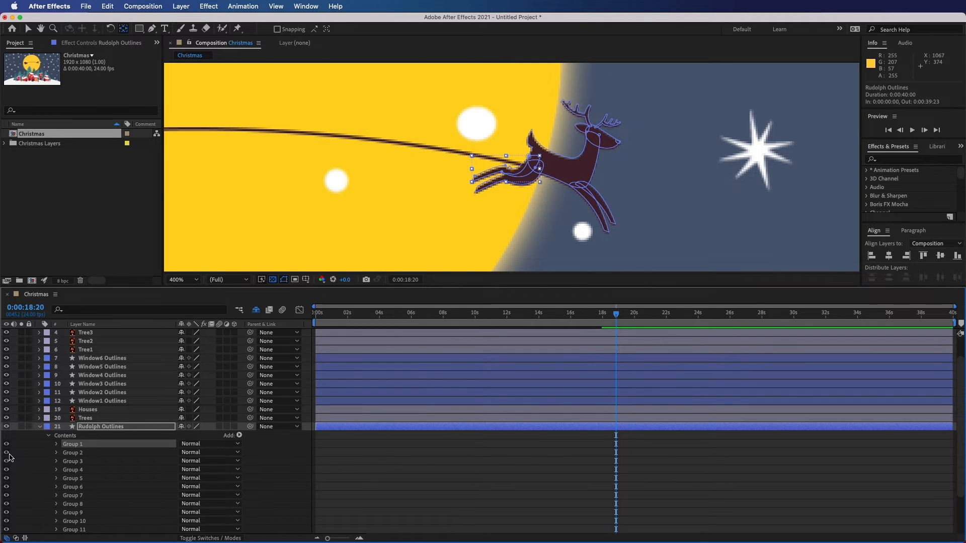
{"action": "left_click", "coordinate": [124, 29]}
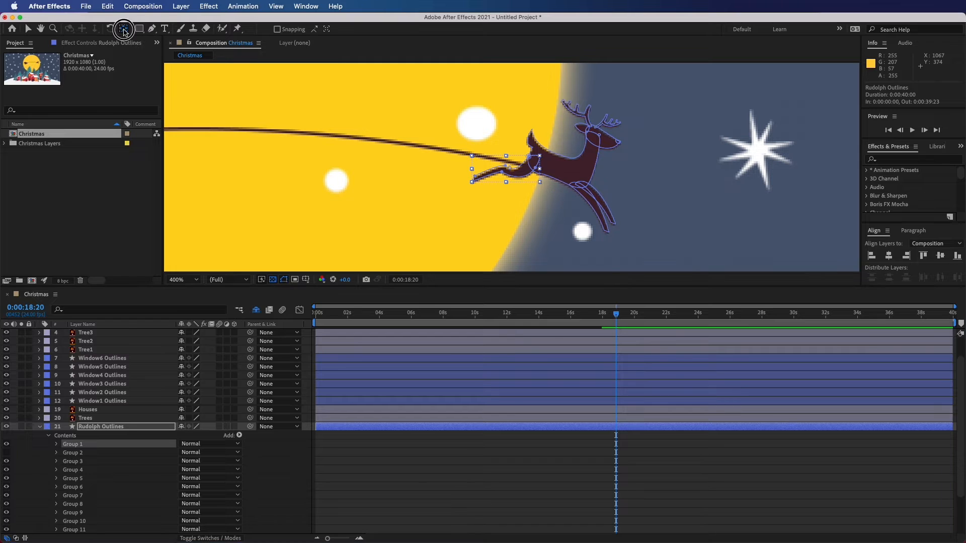
{"action": "left_click", "coordinate": [534, 162]}
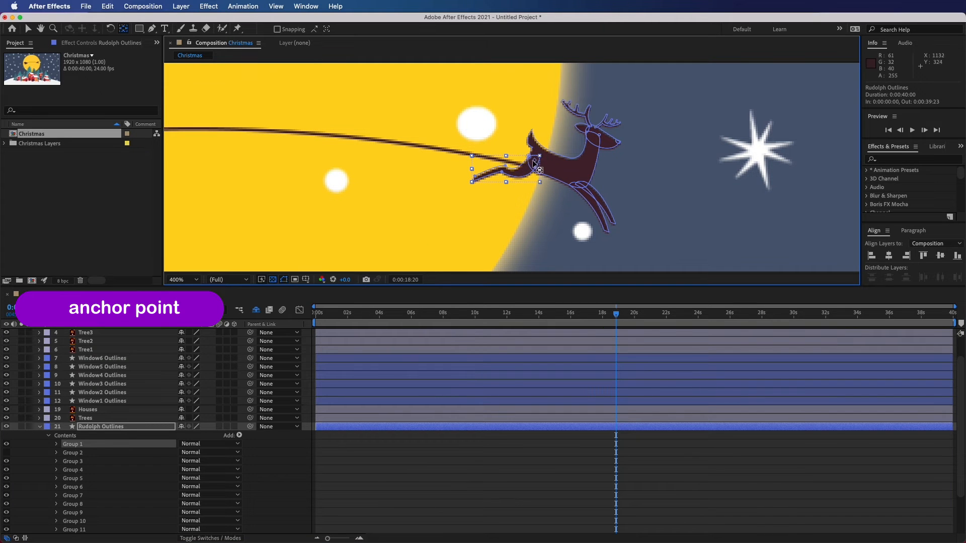
{"action": "left_click", "coordinate": [6, 445]}
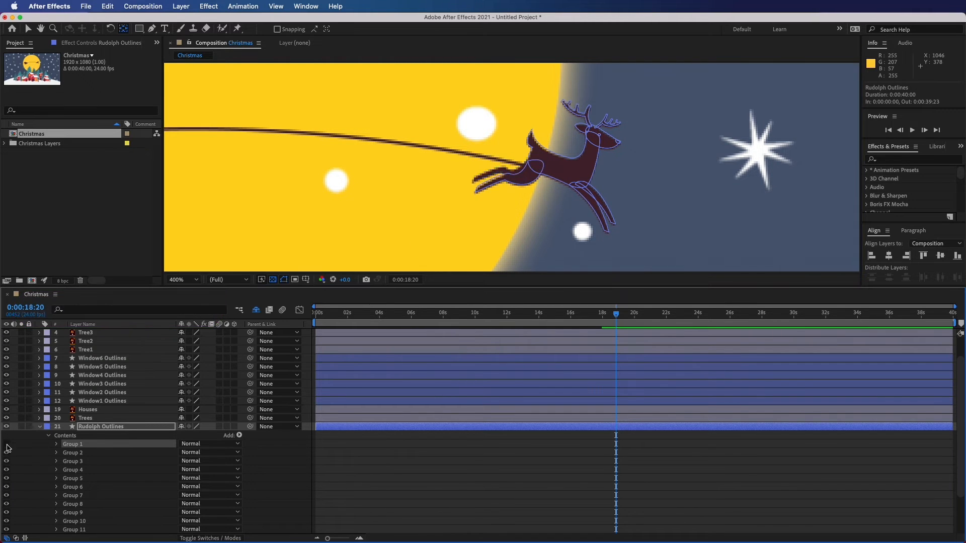
{"action": "left_click", "coordinate": [73, 452]}
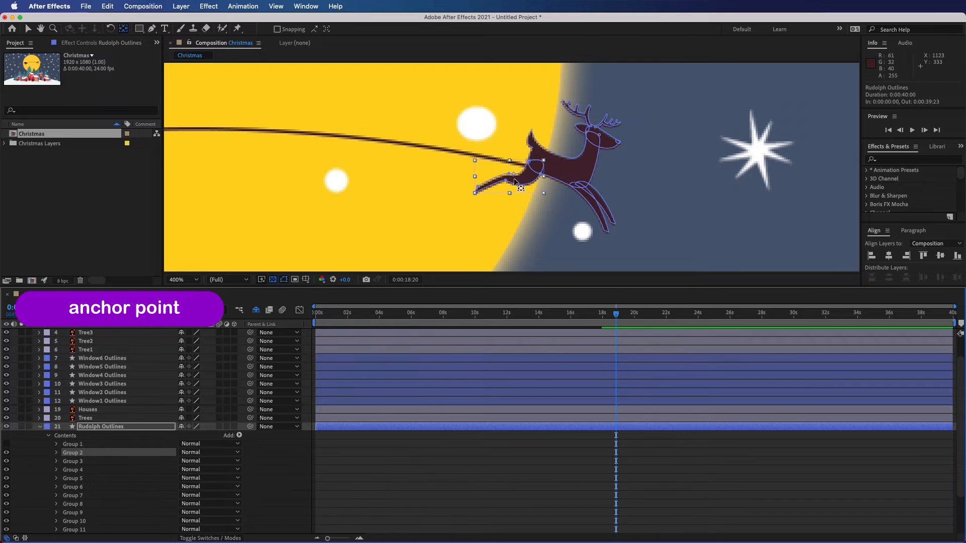
{"action": "left_click", "coordinate": [538, 166]}
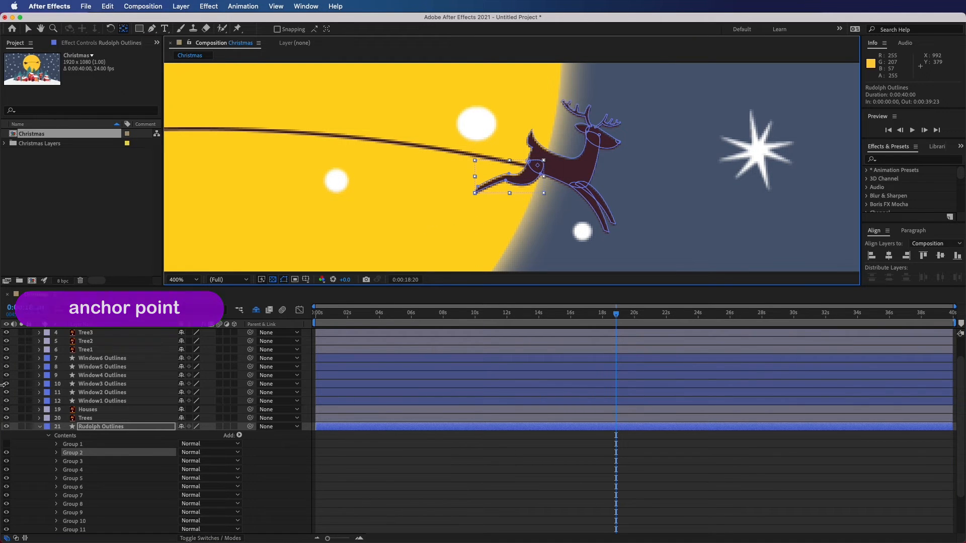
{"action": "left_click", "coordinate": [6, 445]}
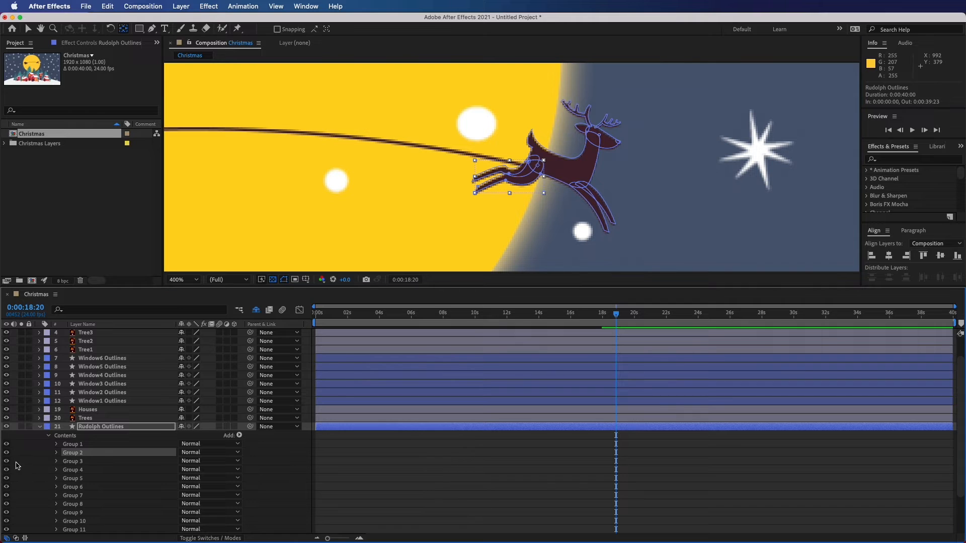
Move the anchor points of Rudolph's front legs, Group 4 and Group 3, to the top of each leg, temporarily hiding the other leg
{"action": "left_click", "coordinate": [6, 462]}
{"action": "left_click", "coordinate": [71, 470]}
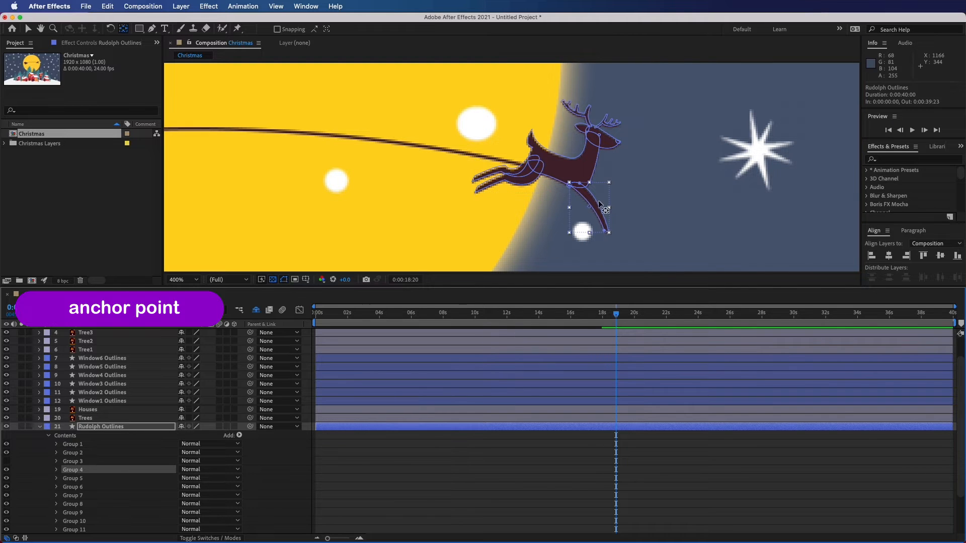
{"action": "left_click_drag", "start_coordinate": [588, 205], "coordinate": [577, 184]}
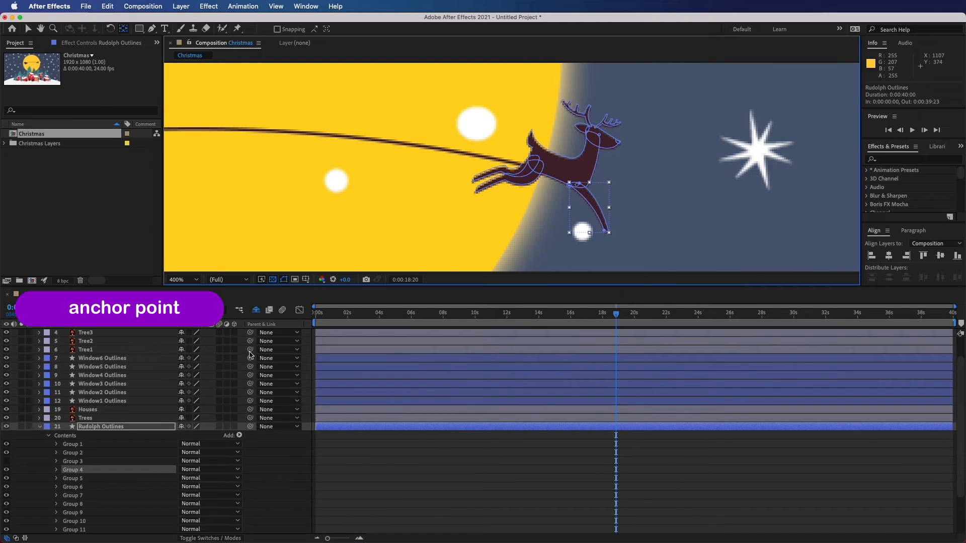
{"action": "left_click", "coordinate": [6, 461]}
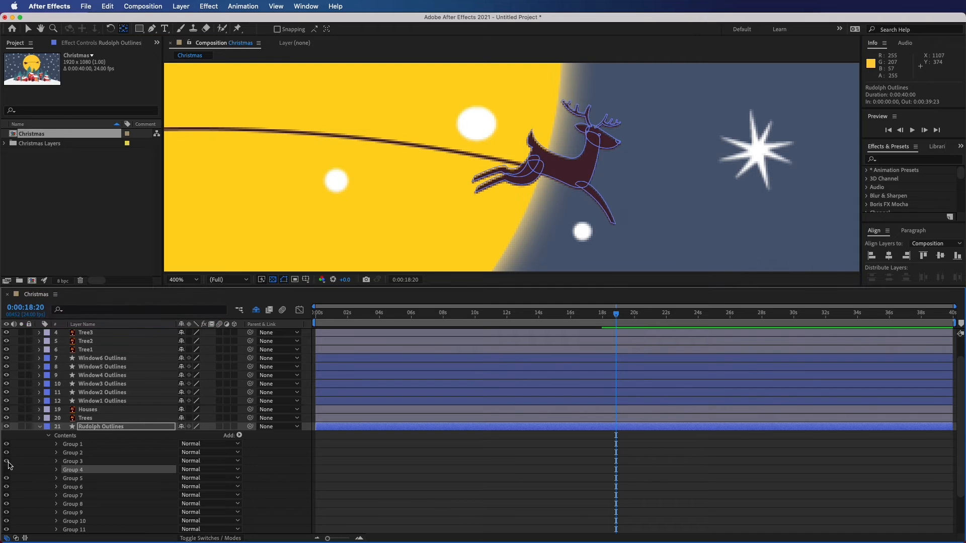
{"action": "left_click", "coordinate": [72, 461]}
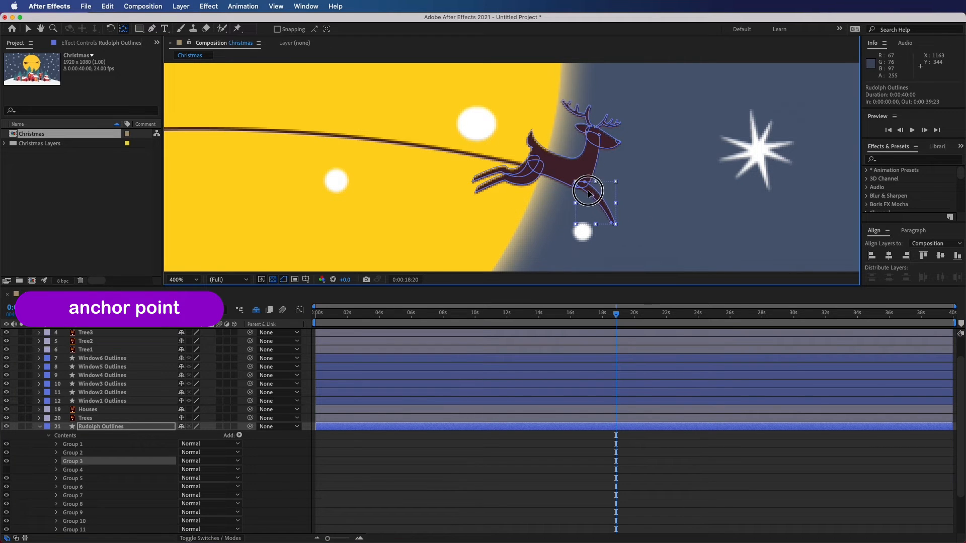
{"action": "left_click_drag", "start_coordinate": [596, 203], "coordinate": [582, 186]}
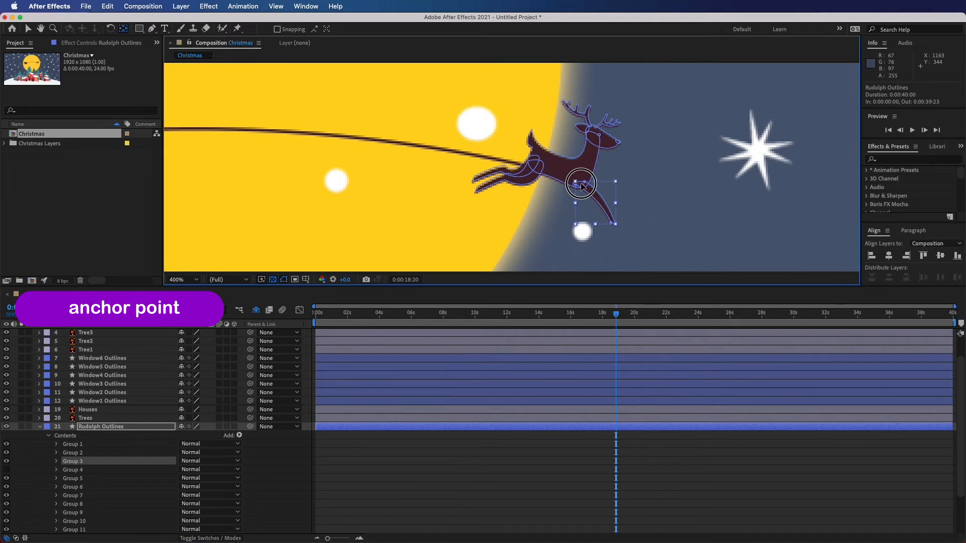
{"action": "left_click", "coordinate": [6, 469]}
Animate Group 1's Rotation with keyframes of 0° at 0:00:00:00 and -46° at 0:00:01:00
{"action": "left_click", "coordinate": [67, 444]}
{"action": "left_click", "coordinate": [56, 444]}
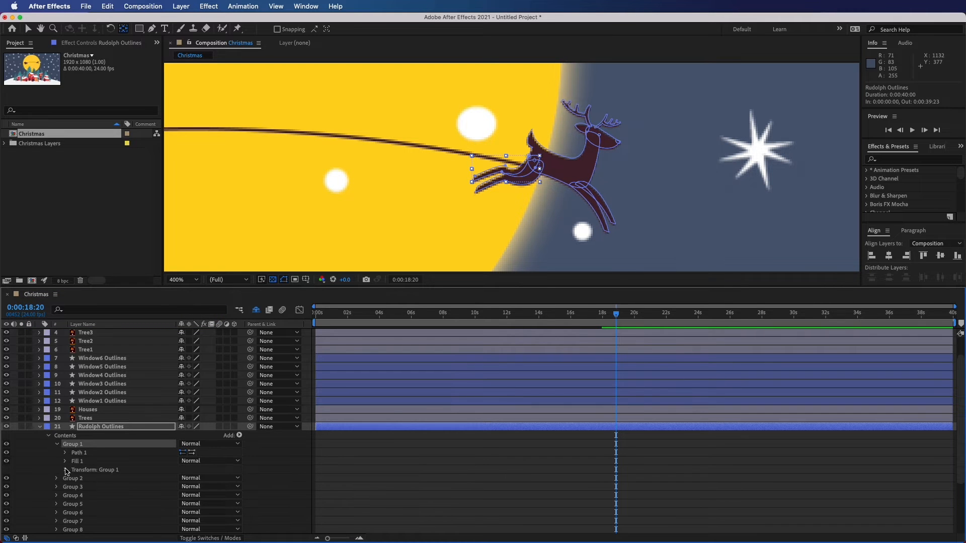
{"action": "left_click", "coordinate": [66, 470]}
{"action": "left_click", "coordinate": [104, 522]}
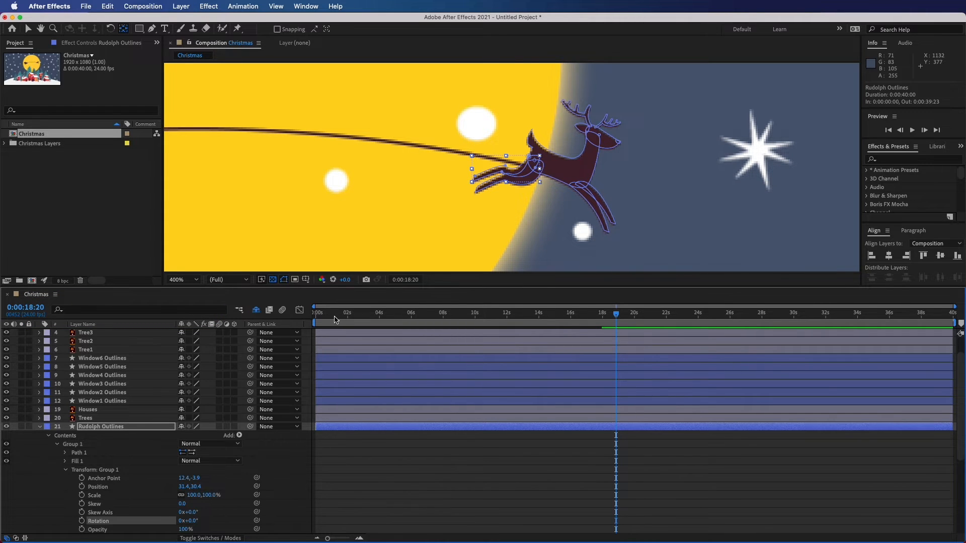
{"action": "key", "text": "Home"}
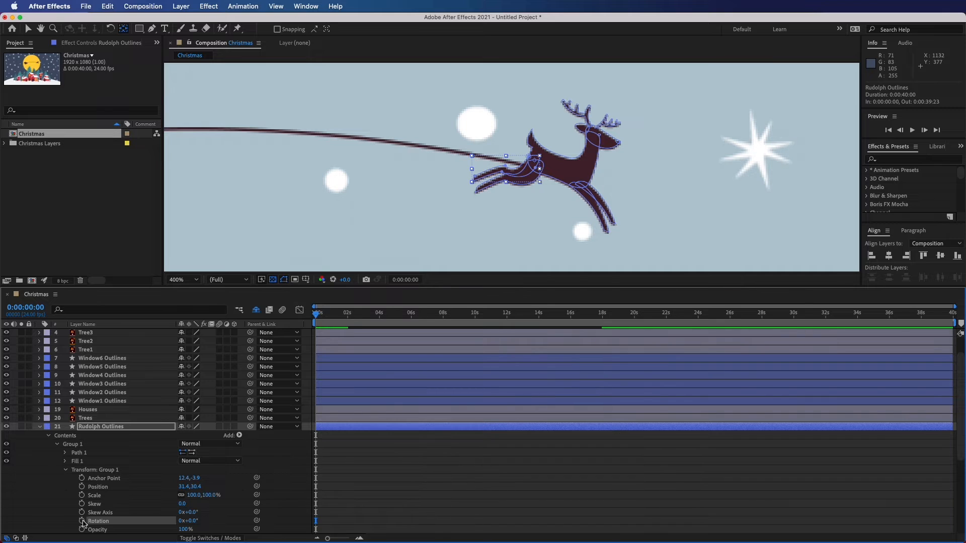
{"action": "left_click", "coordinate": [82, 521]}
{"action": "left_click_drag", "start_coordinate": [331, 315], "coordinate": [332, 314]}
{"action": "mouse_move", "coordinate": [183, 521]}
{"action": "left_mouse_down"}
{"action": "mouse_move", "coordinate": [173, 521]}
{"action": "mouse_move", "coordinate": [188, 520]}
{"action": "left_mouse_up"}
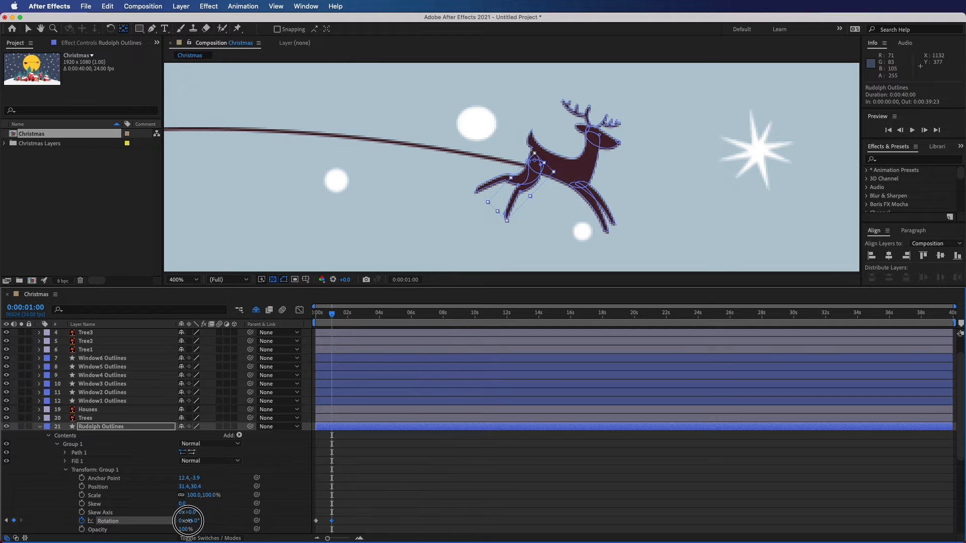
Add the expression loopOut("pingpong") to Group 1's Rotation, copy the expression text and collapse the group
{"action": "key", "text": "alt"}
{"action": "left_click", "coordinate": [82, 521], "text": "alt"}
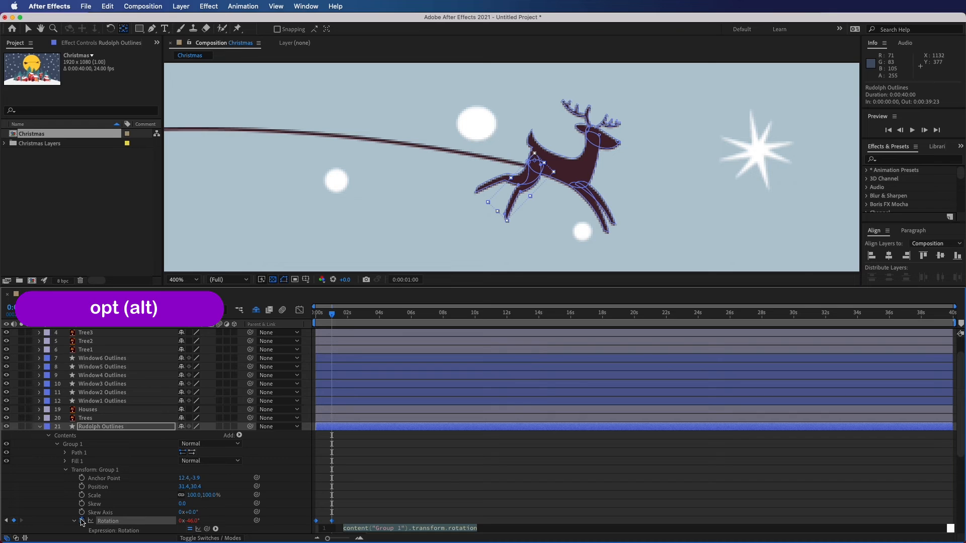
{"action": "type", "text": "loo"}
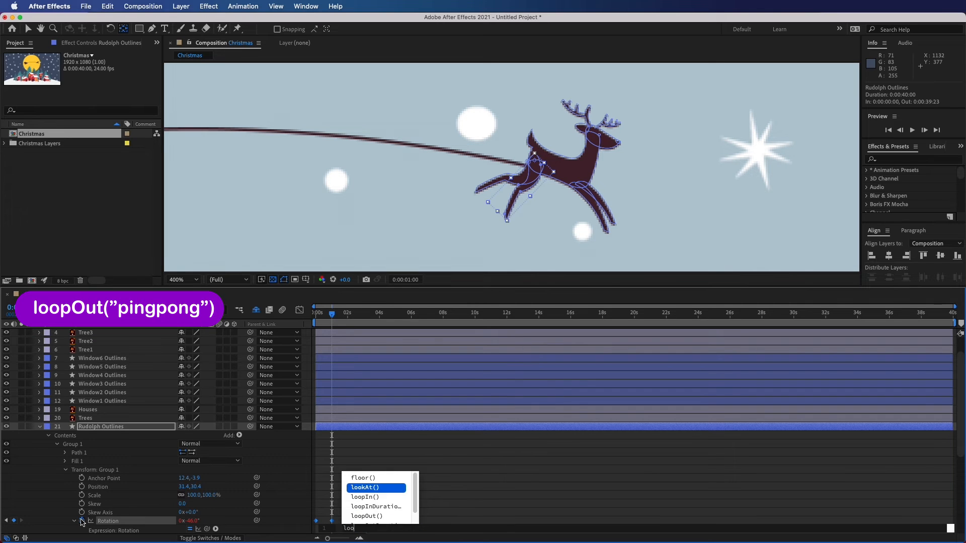
{"action": "type", "text": "pOut(\"pingpong"}
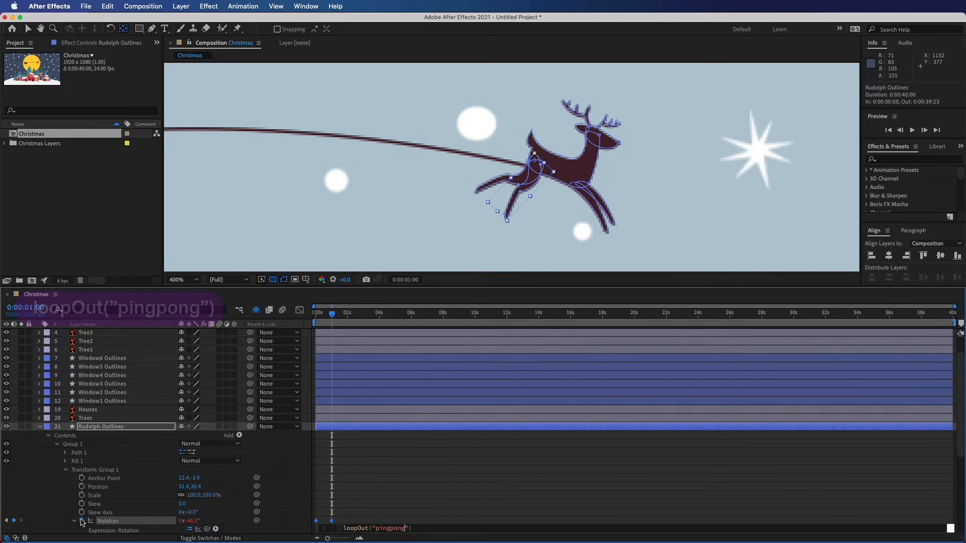
{"action": "scroll", "coordinate": [360, 478], "scroll_direction": "down", "scroll_amount": 4}
{"action": "left_click_drag", "start_coordinate": [394, 470], "coordinate": [320, 468]}
{"action": "key", "text": "super+c"}
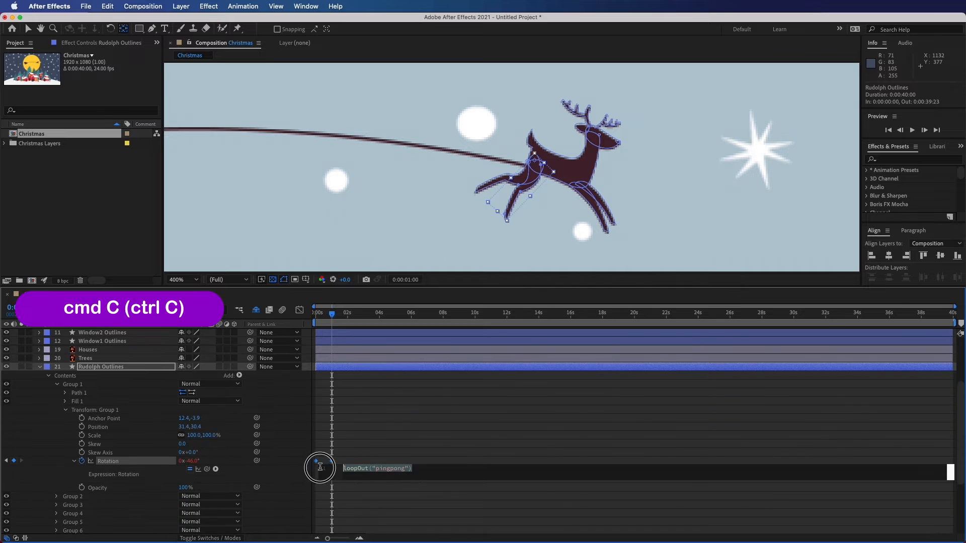
{"action": "left_click", "coordinate": [78, 401]}
{"action": "left_click", "coordinate": [58, 386]}
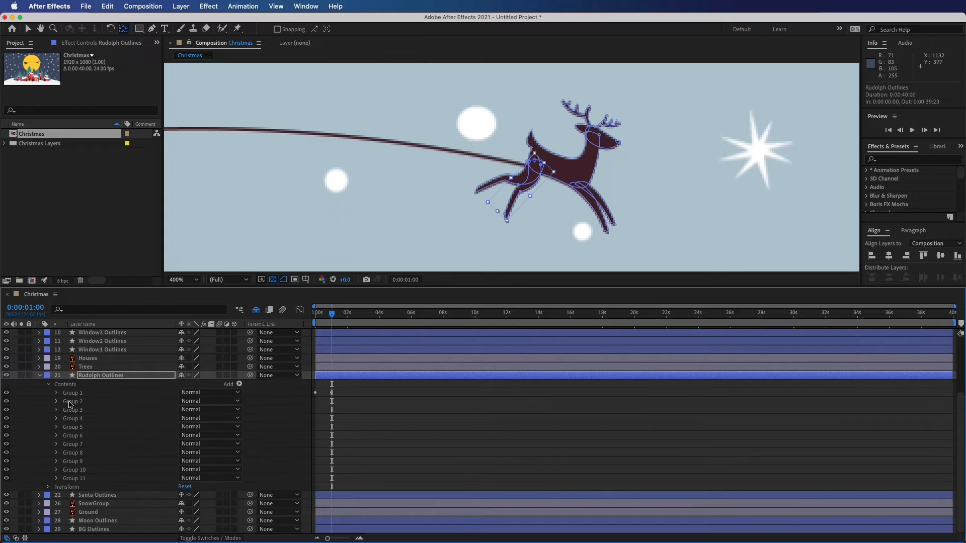
Animate Group 2's Rotation with keyframes of 0° at 0:00:00:00 and -46° at 0:00:01:00
{"action": "left_click", "coordinate": [57, 402]}
{"action": "left_click", "coordinate": [65, 427]}
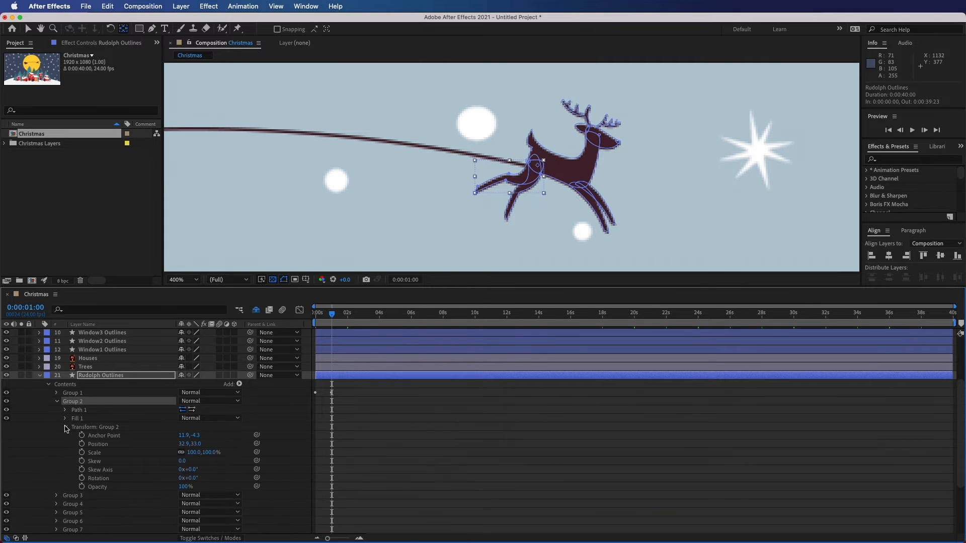
{"action": "left_click_drag", "start_coordinate": [318, 321], "coordinate": [261, 348]}
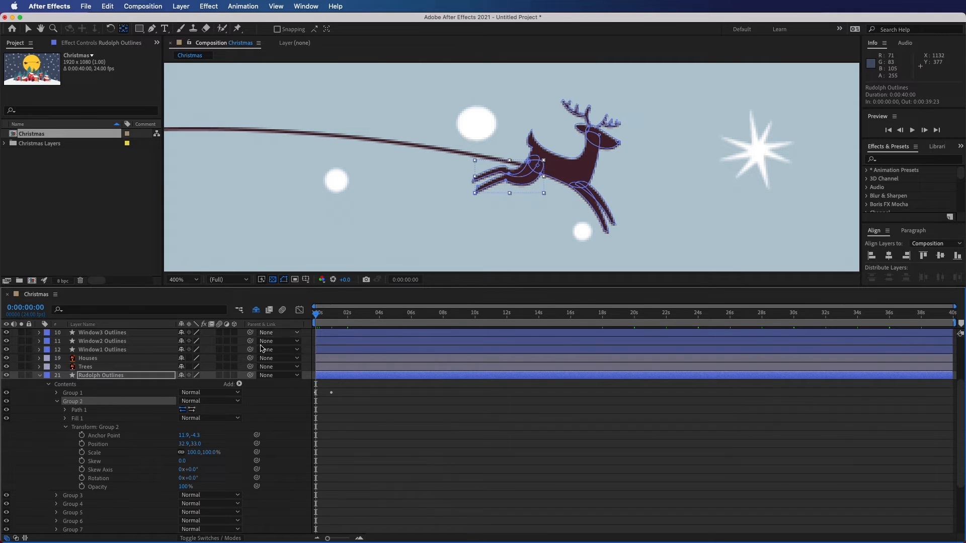
{"action": "left_click", "coordinate": [82, 478]}
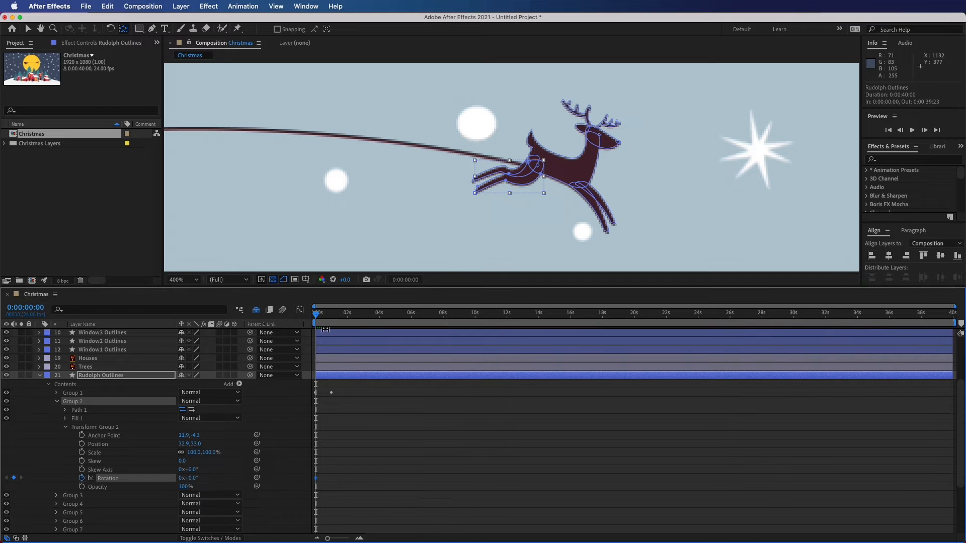
{"action": "left_click", "coordinate": [332, 314]}
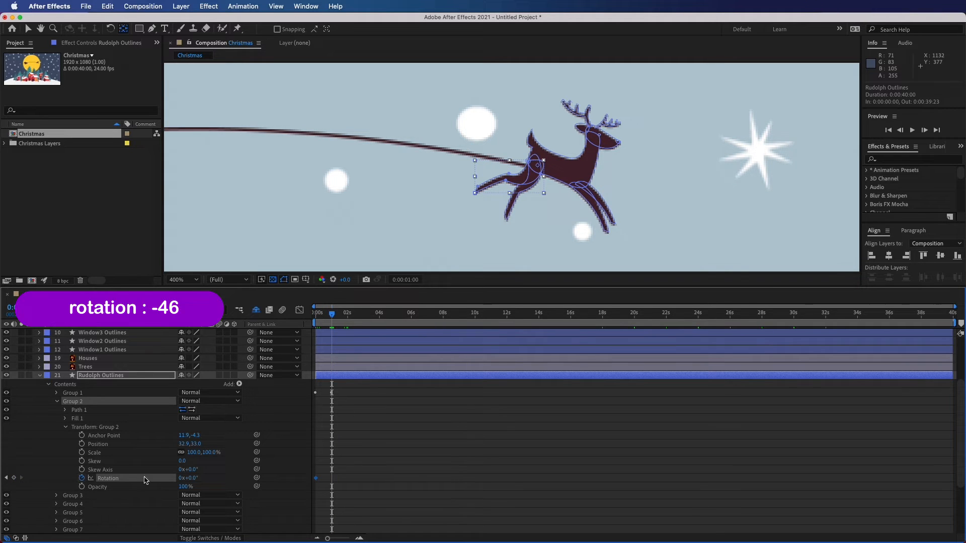
{"action": "left_click_drag", "start_coordinate": [189, 479], "coordinate": [165, 477]}
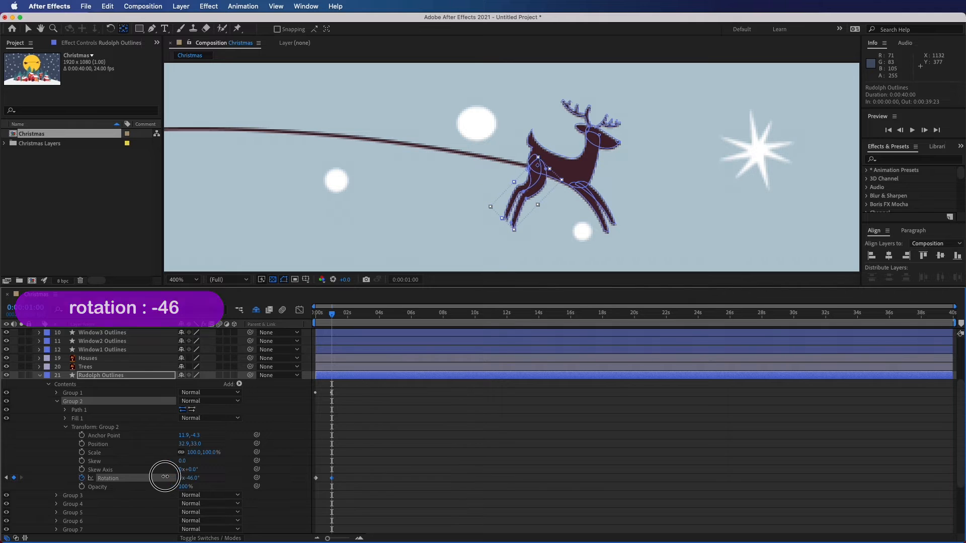
Paste the copied loopOut("pingpong") expression onto Group 2's Rotation and collapse its transform properties
{"action": "left_click", "coordinate": [82, 478], "text": "alt"}
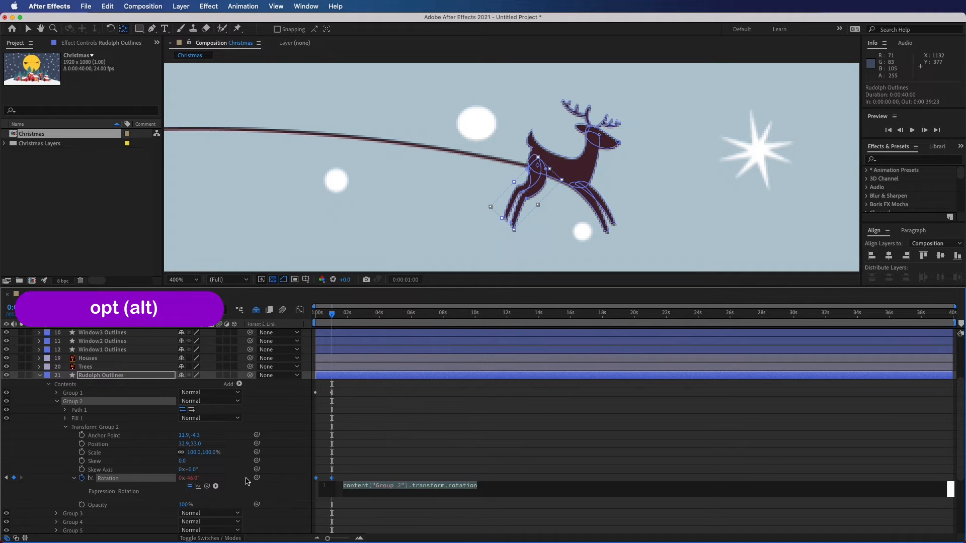
{"action": "key", "text": "super+v"}
{"action": "left_click", "coordinate": [66, 427]}
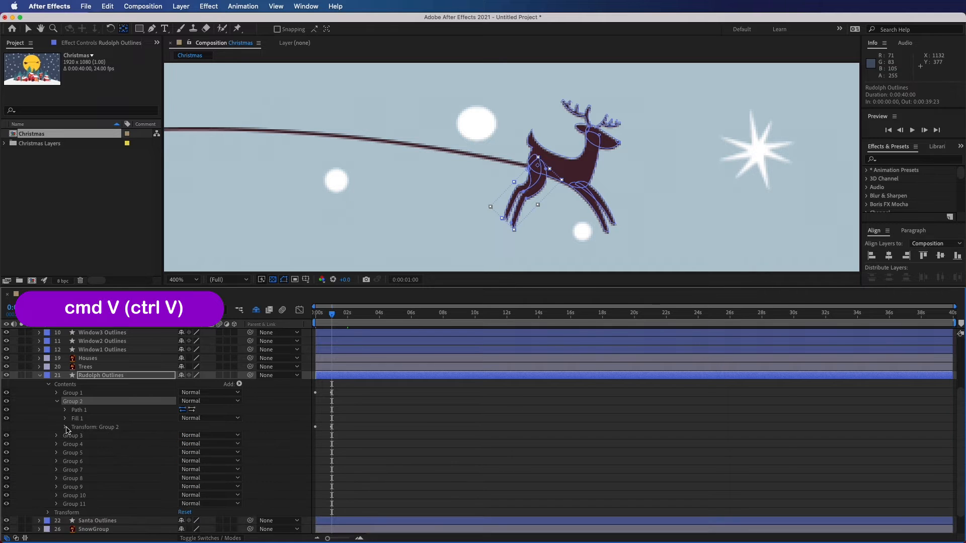
Animate Group 3's Rotation with keyframes of 0° at 0:00:00:00 and 55° at 0:00:01:00
{"action": "left_click", "coordinate": [57, 436]}
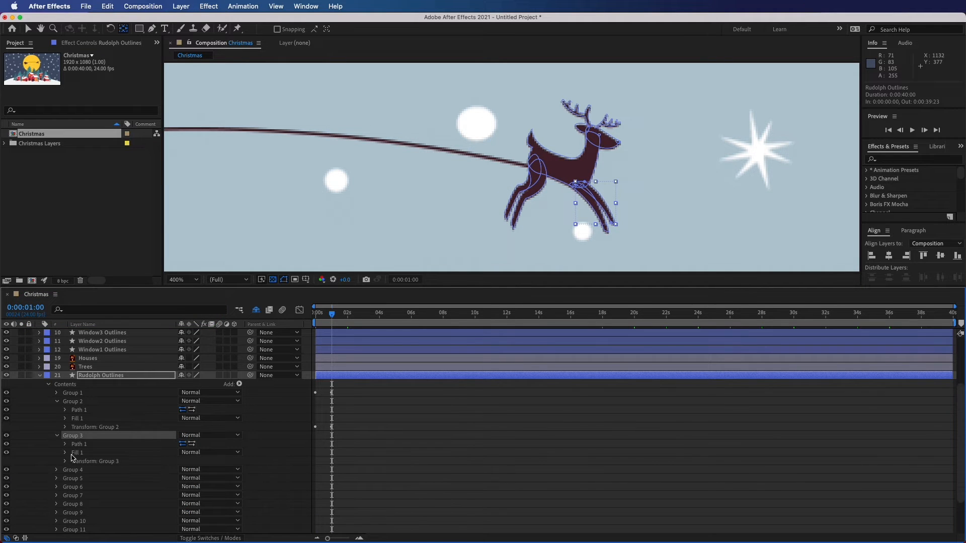
{"action": "left_click", "coordinate": [66, 461]}
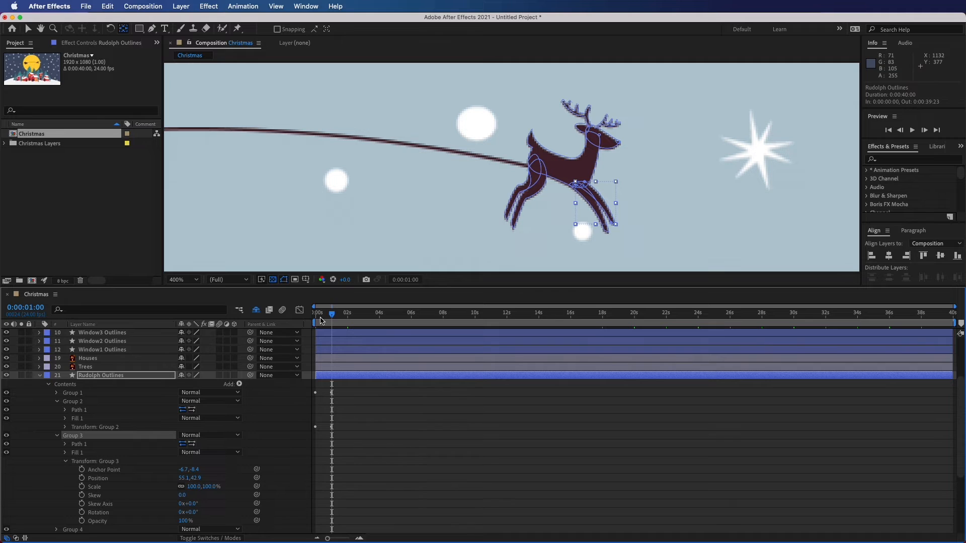
{"action": "left_click", "coordinate": [315, 319]}
{"action": "left_click", "coordinate": [81, 512]}
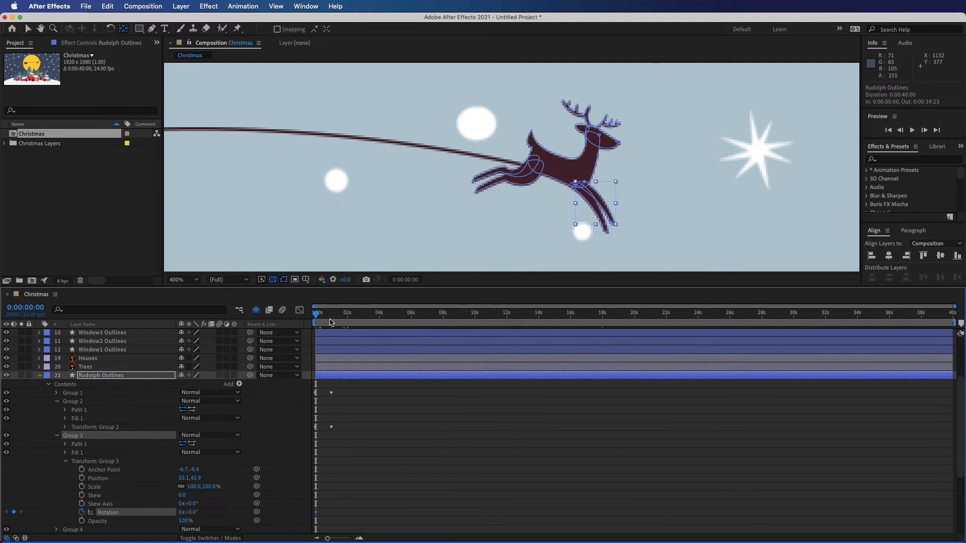
{"action": "left_click", "coordinate": [331, 316]}
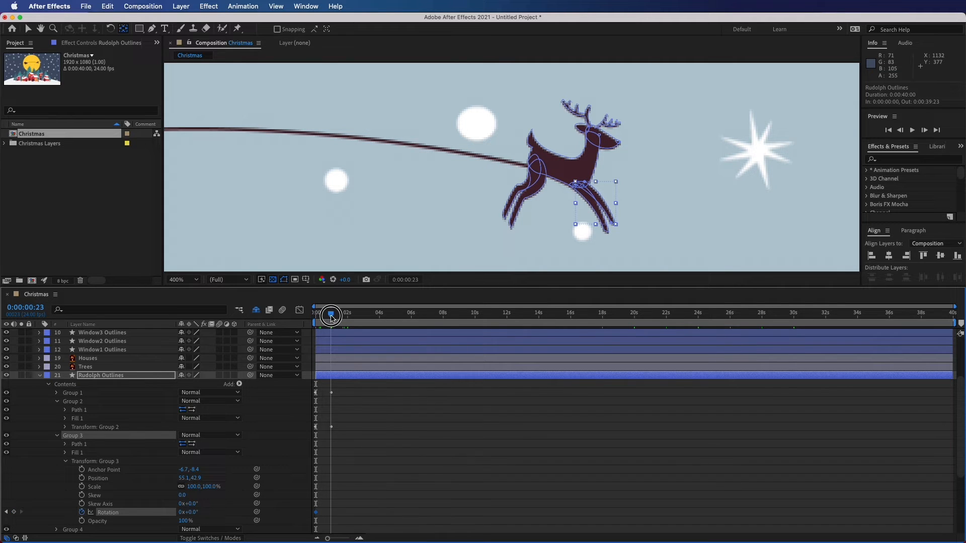
{"action": "left_click_drag", "start_coordinate": [188, 512], "coordinate": [211, 512]}
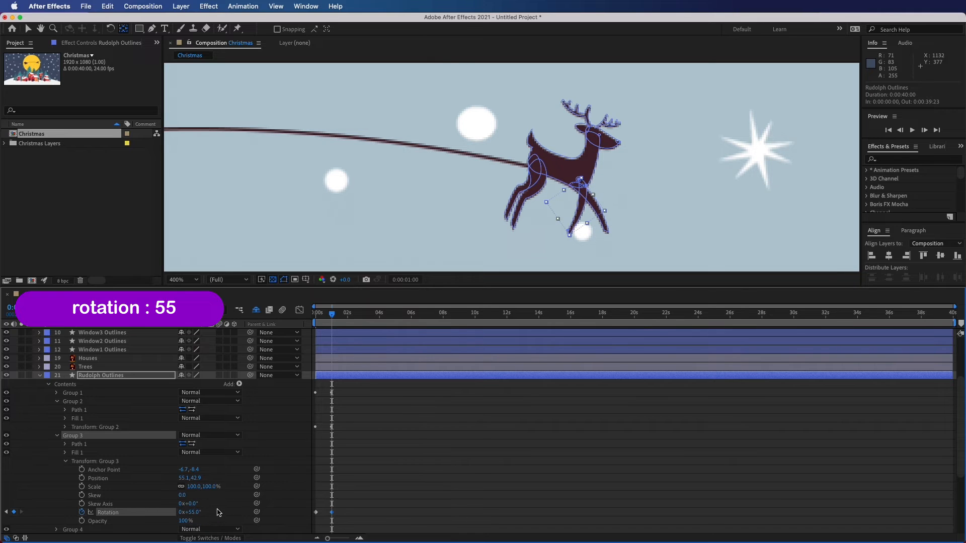
Paste the copied loopOut("pingpong") expression onto Group 3's Rotation and collapse its transform properties
{"action": "key", "text": "alt"}
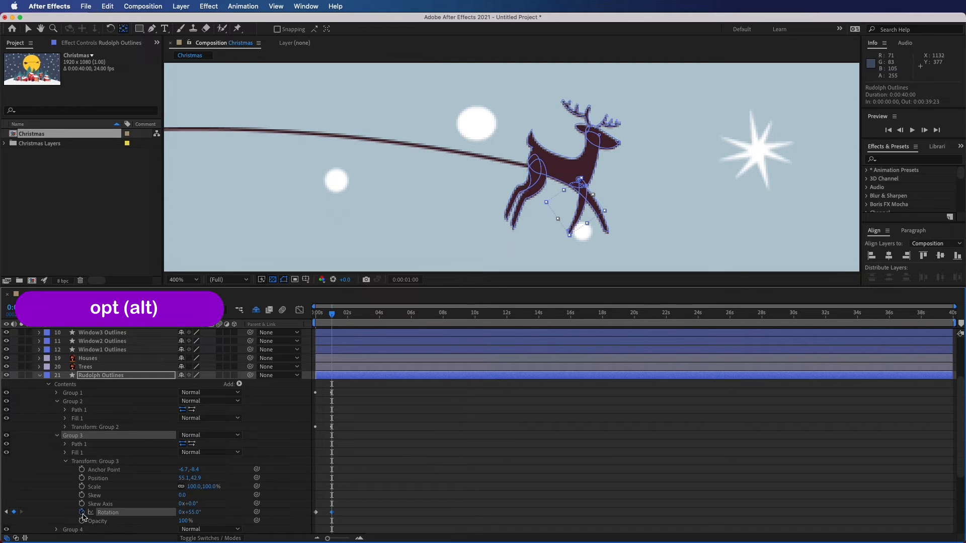
{"action": "left_click", "coordinate": [82, 513], "text": "alt"}
{"action": "type", "text": "loopOut(\"pingpong\")"}
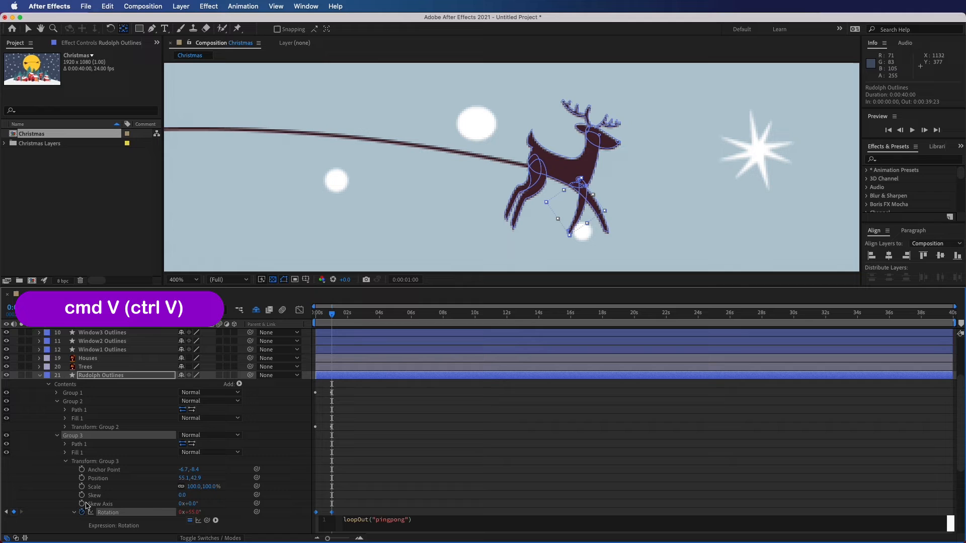
{"action": "left_click", "coordinate": [66, 461]}
Animate Group 4's Rotation with keyframes of 0° at 0:00:00:00 and 52° at 0:00:01:00
{"action": "left_click", "coordinate": [73, 470]}
{"action": "left_click", "coordinate": [57, 470]}
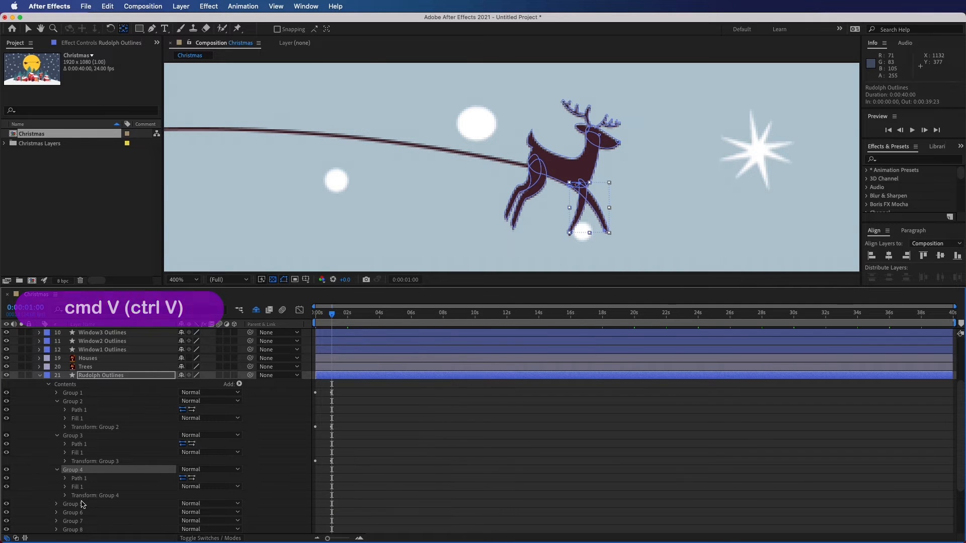
{"action": "left_click", "coordinate": [65, 496]}
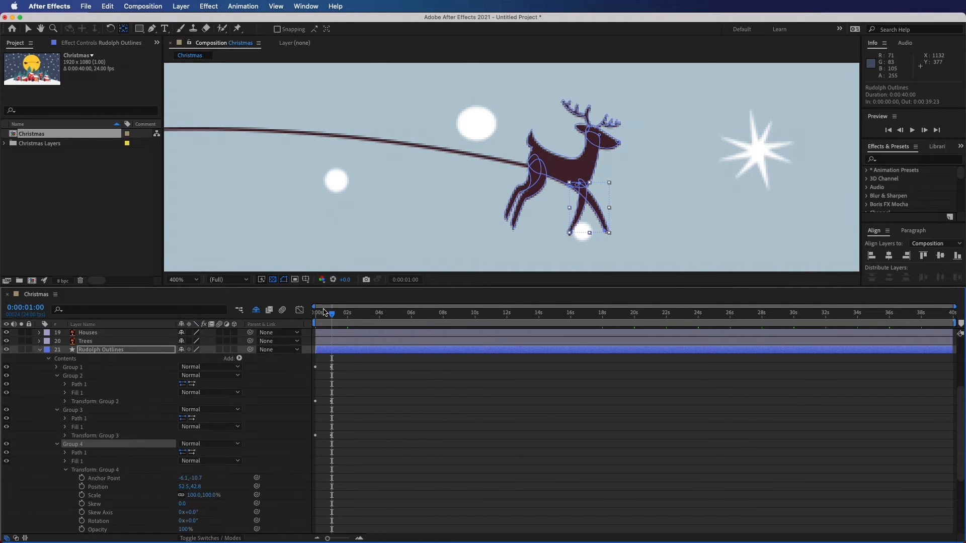
{"action": "mouse_move", "coordinate": [325, 312]}
{"action": "left_mouse_down"}
{"action": "mouse_move", "coordinate": [316, 312]}
{"action": "mouse_move", "coordinate": [333, 315]}
{"action": "left_mouse_up"}
{"action": "left_click", "coordinate": [81, 520]}
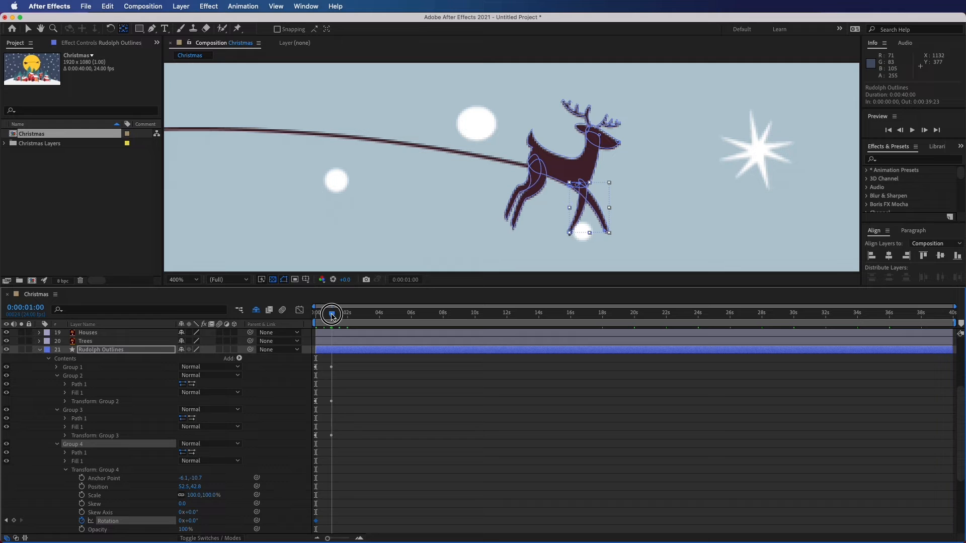
{"action": "left_click_drag", "start_coordinate": [194, 521], "coordinate": [216, 521]}
Paste the copied loopOut("pingpong") expression onto Group 4's Rotation and preview the leg animation
{"action": "key", "text": "alt"}
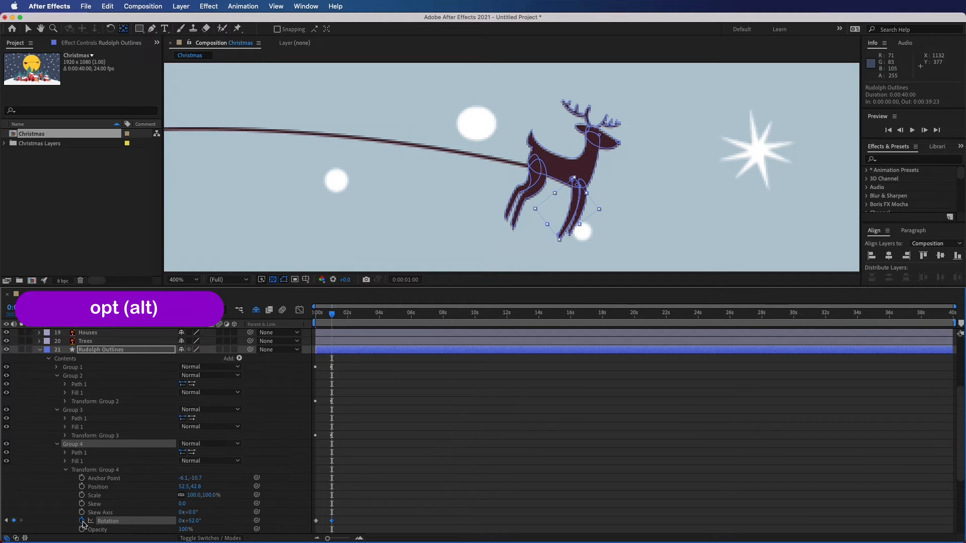
{"action": "left_click", "coordinate": [82, 521], "text": "alt"}
{"action": "type", "text": "loopOut(\"pingpong\")"}
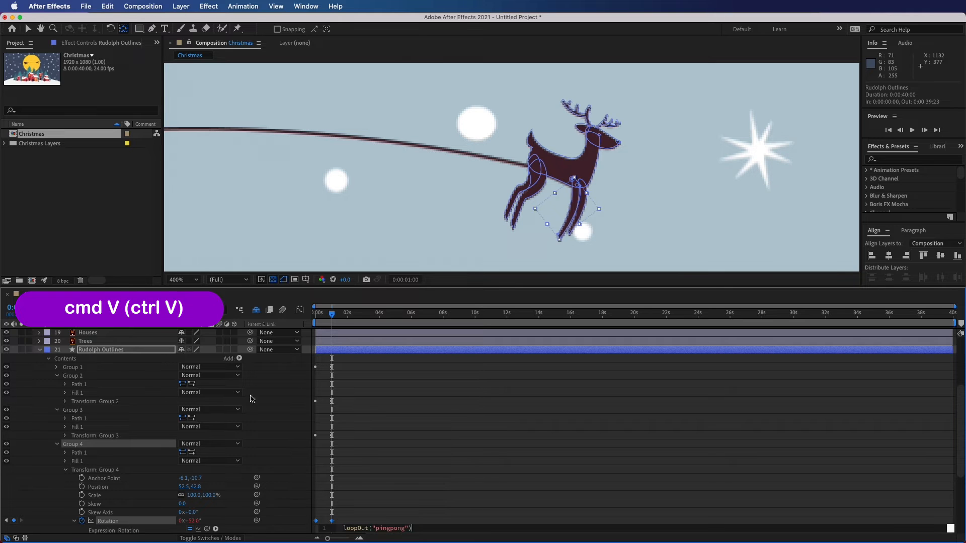
{"action": "left_click", "coordinate": [328, 320]}
{"action": "key", "text": "space"}
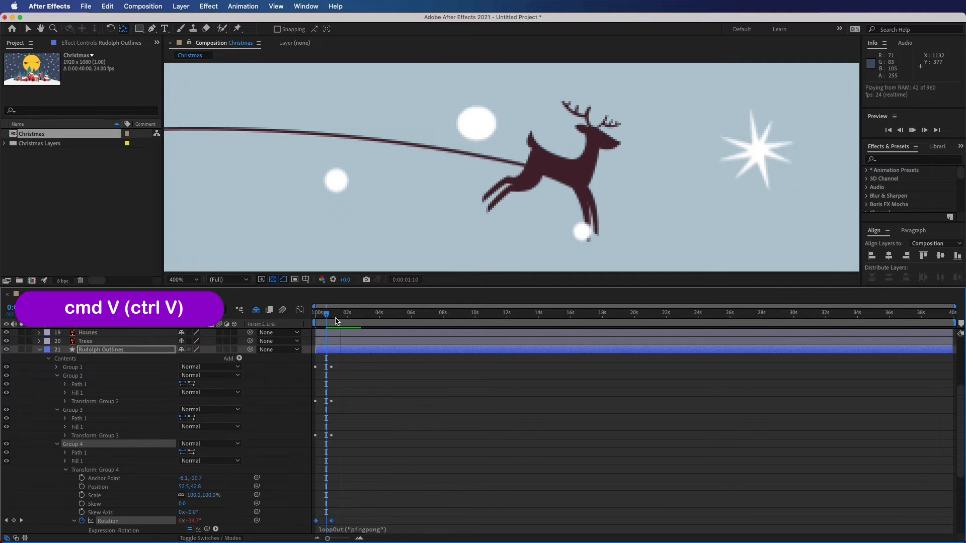
{"action": "key", "text": "space"}
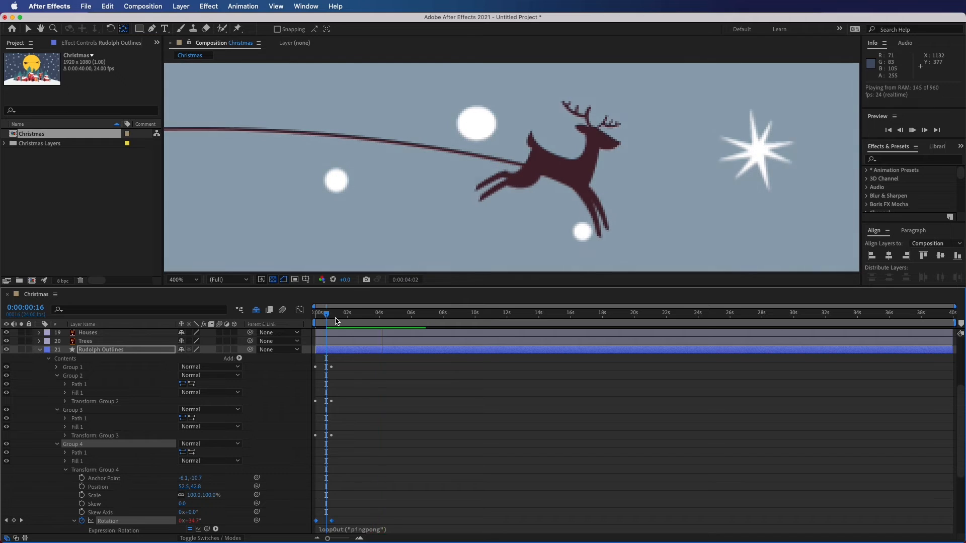
Collapse the Rudolph Outlines layer and move its anchor point about 7 px right and 3 px down, to the middle of the body
{"action": "left_click", "coordinate": [40, 351]}
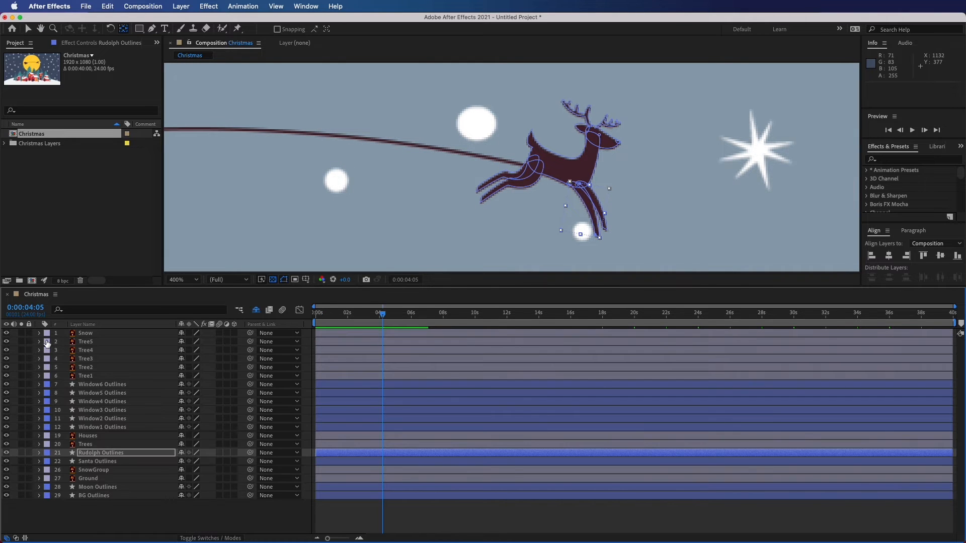
{"action": "left_click", "coordinate": [102, 456]}
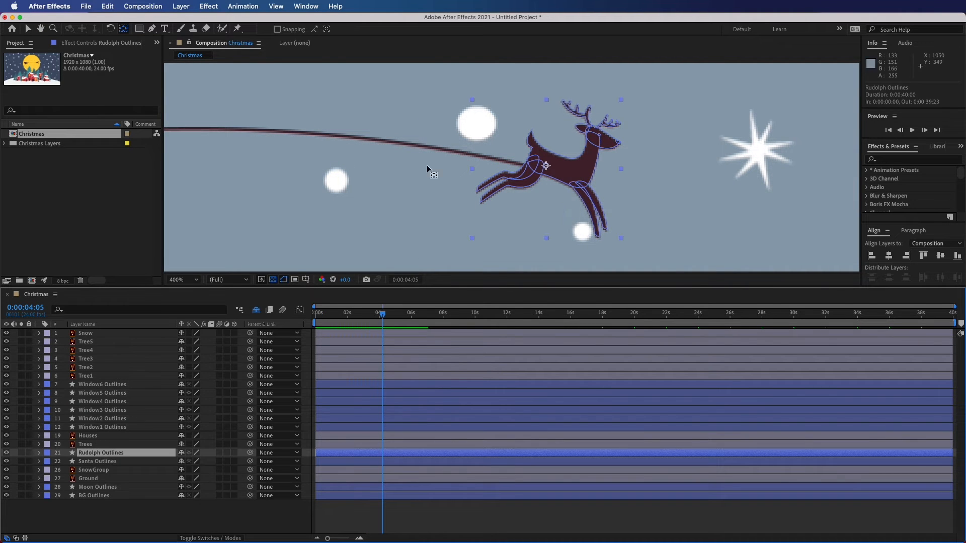
{"action": "left_click_drag", "start_coordinate": [546, 166], "coordinate": [559, 172]}
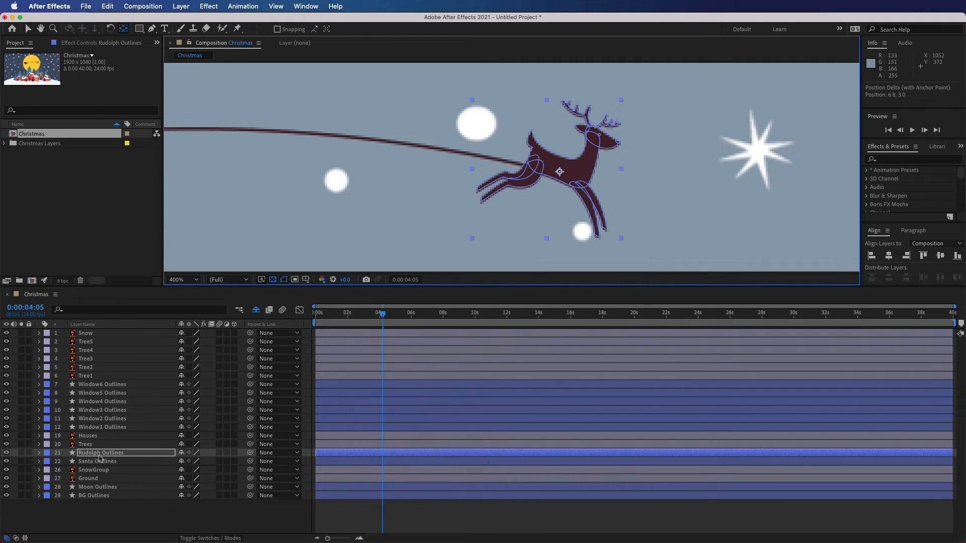
Duplicate the Rudolph Outlines layer three times and space the copies along the rein between Rudolph and Santa's sleigh
{"action": "key", "text": "super+d"}
{"action": "key", "text": "slash"}
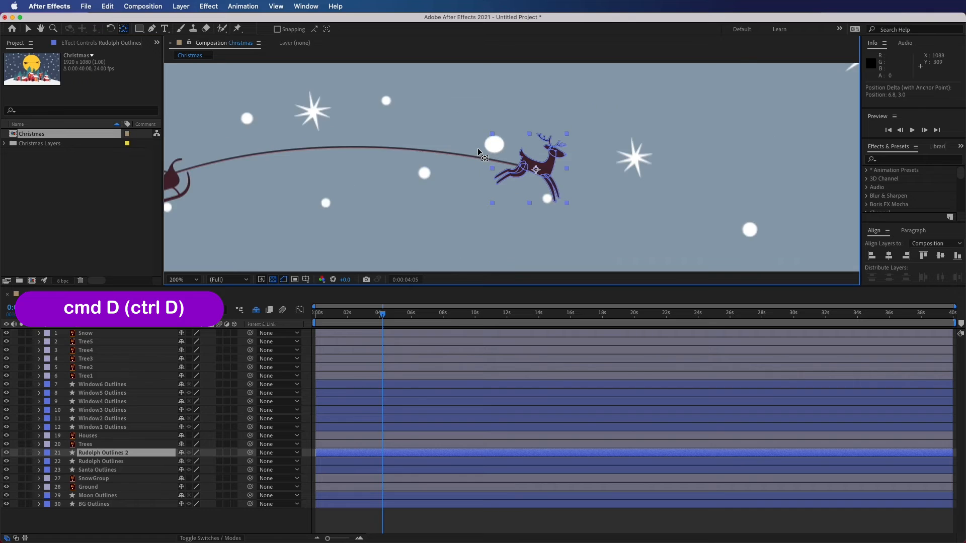
{"action": "key", "text": "v"}
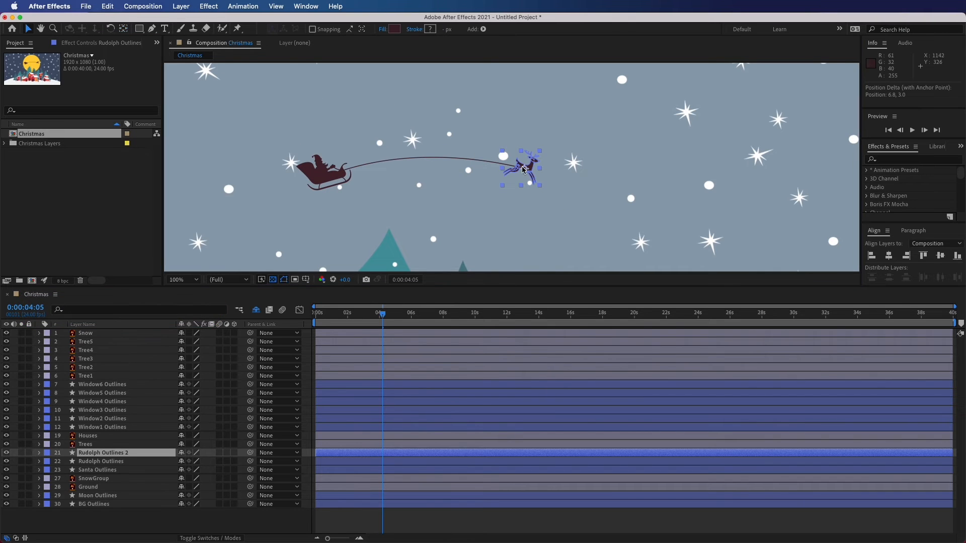
{"action": "left_click_drag", "start_coordinate": [533, 170], "coordinate": [477, 161]}
{"action": "key", "text": "Return"}
{"action": "key", "text": "super+d"}
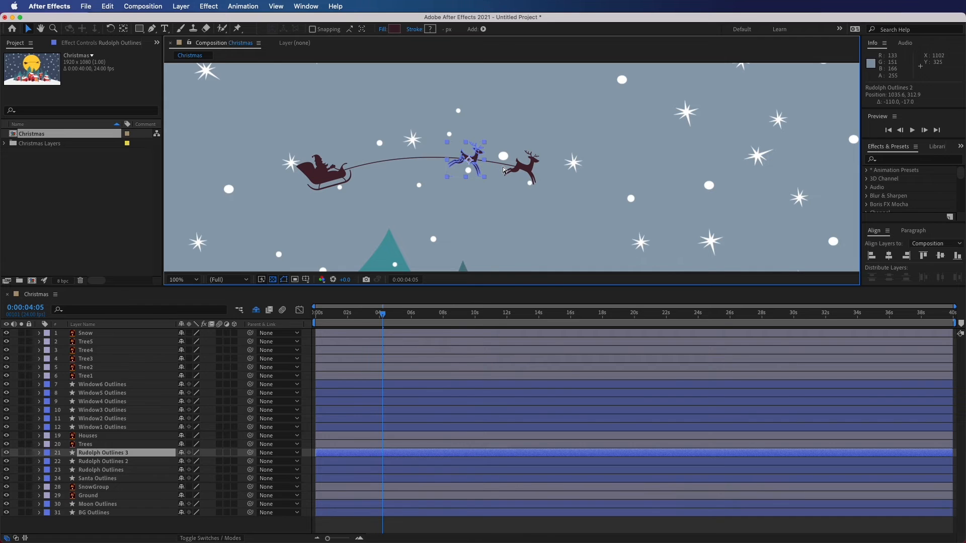
{"action": "left_click_drag", "start_coordinate": [473, 160], "coordinate": [377, 129]}
{"action": "key", "text": "super+d"}
{"action": "key", "text": "Return"}
Rotate Rudolph Outlines 4, 3 and 2 by about -29°, -20° and -15° to follow the rein, and preview the galloping team
{"action": "key", "text": "w"}
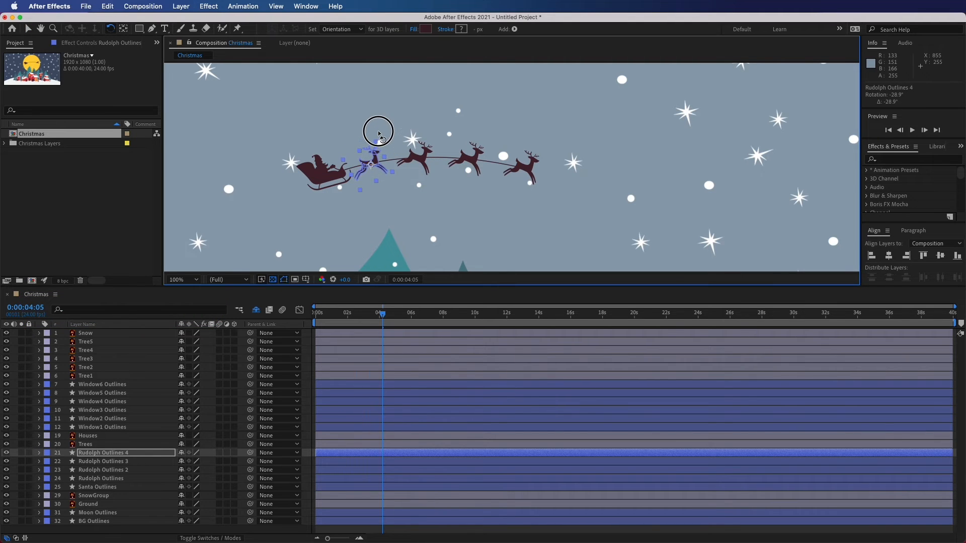
{"action": "left_click", "coordinate": [431, 152]}
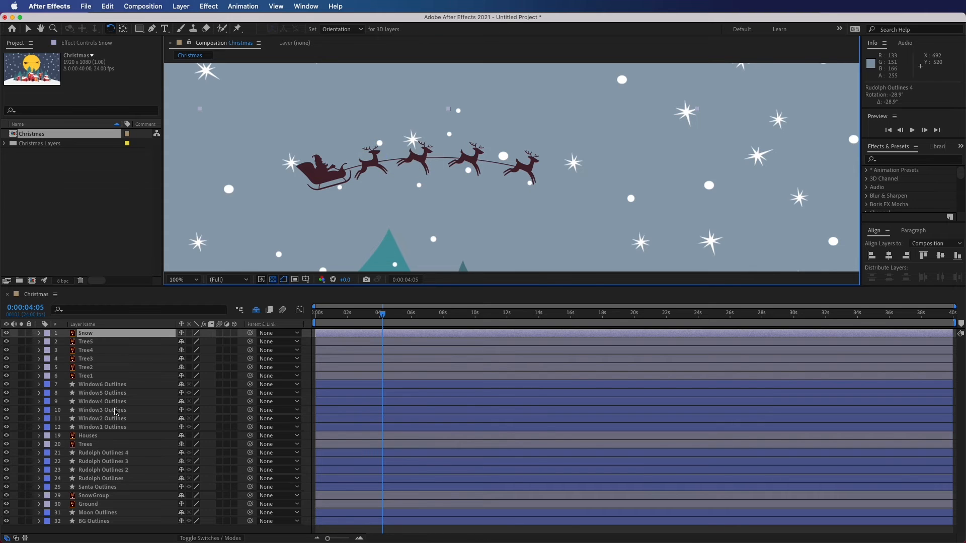
{"action": "left_click", "coordinate": [121, 461]}
{"action": "left_click_drag", "start_coordinate": [433, 143], "coordinate": [425, 134]}
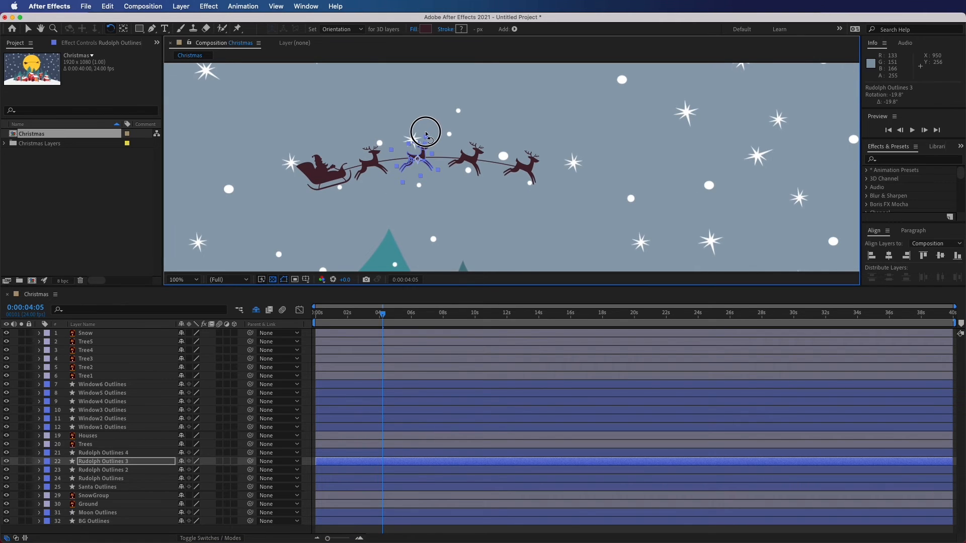
{"action": "left_click", "coordinate": [112, 471]}
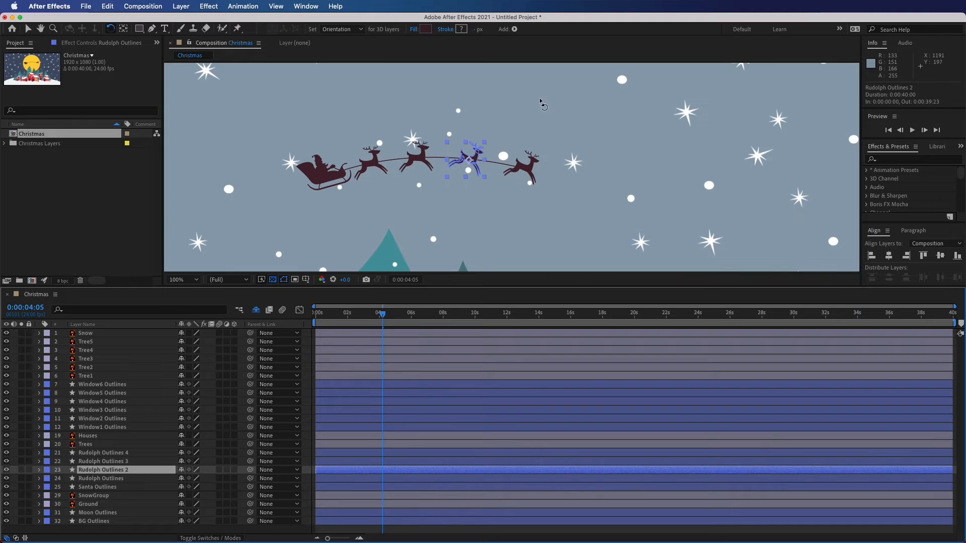
{"action": "left_click_drag", "start_coordinate": [484, 143], "coordinate": [479, 135]}
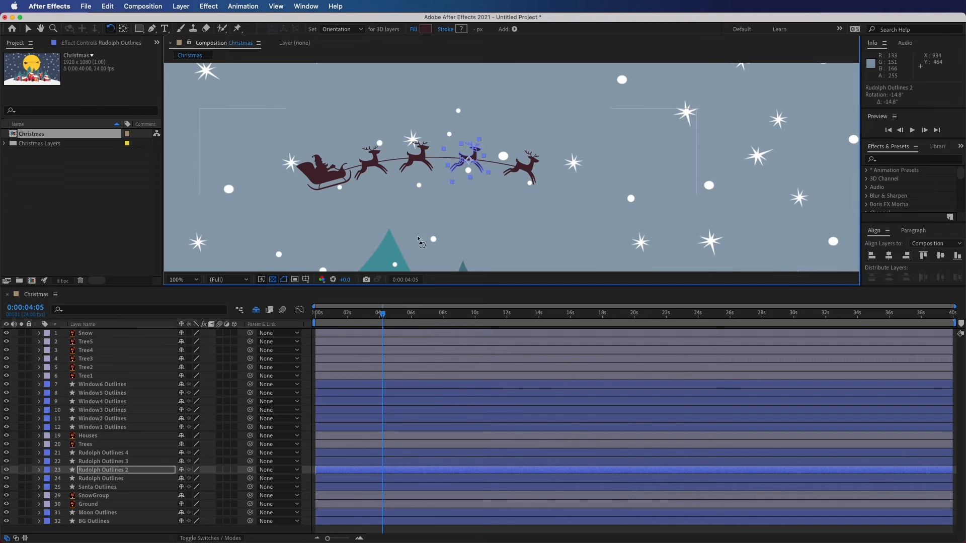
{"action": "left_click", "coordinate": [356, 313]}
{"action": "key", "text": "space"}
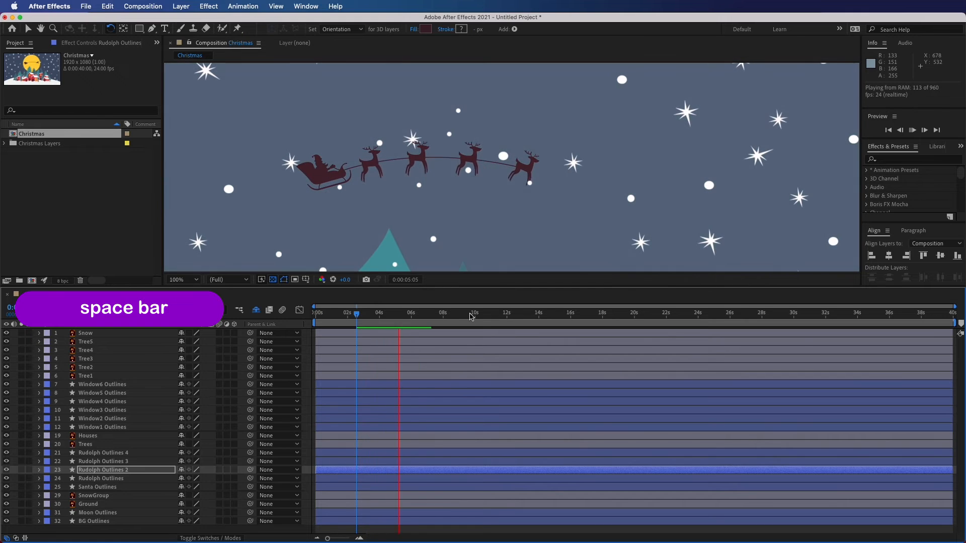
{"action": "key", "text": "space"}
Pre-compose the four Rudolph layers and Santa Outlines into a new composition named Santa
{"action": "left_click", "coordinate": [104, 455]}
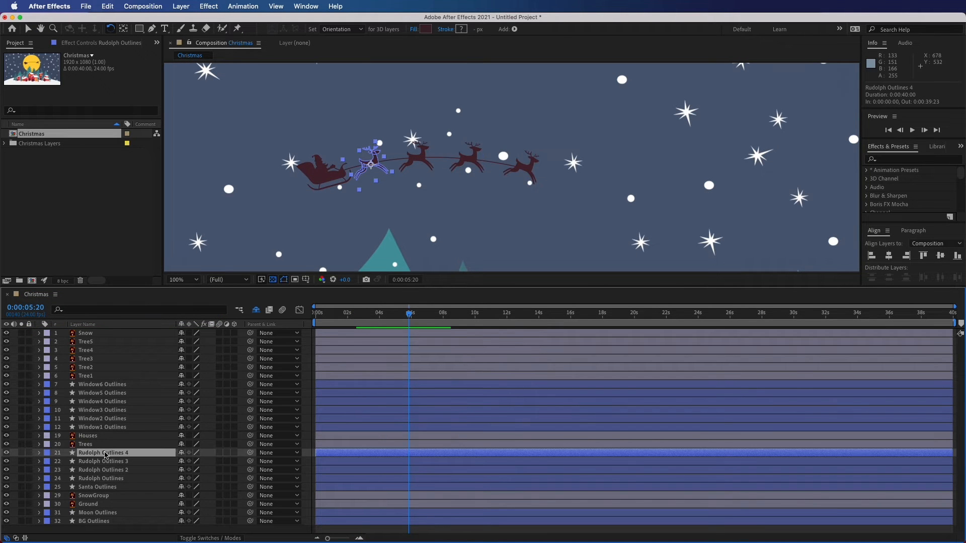
{"action": "left_click", "coordinate": [100, 487], "text": "shift"}
{"action": "right_click", "coordinate": [107, 488]}
{"action": "left_click", "coordinate": [122, 483]}
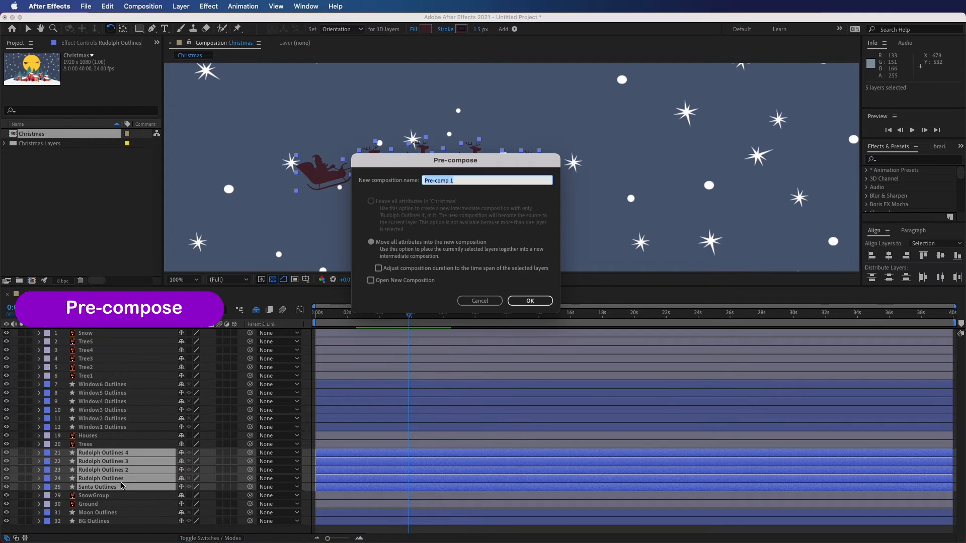
{"action": "type", "text": "Santa"}
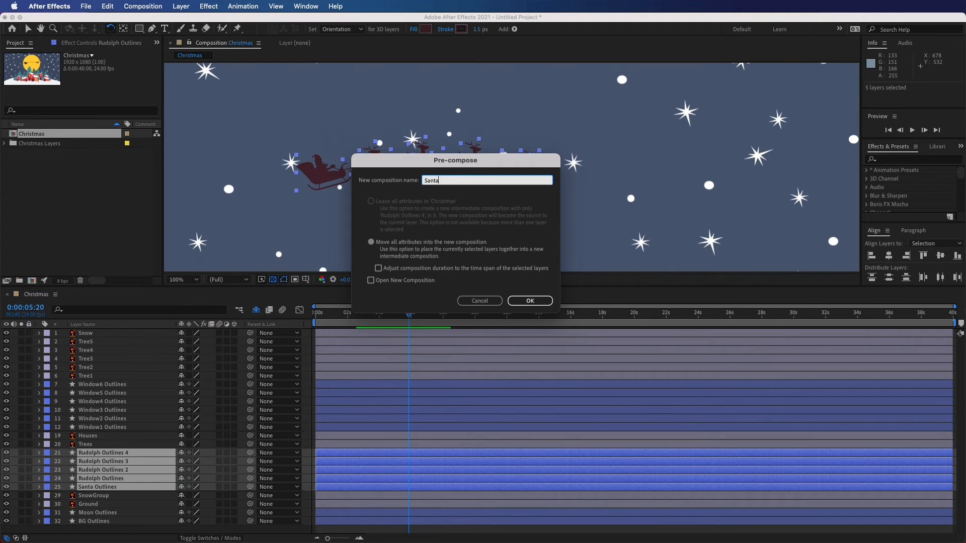
{"action": "key", "text": "Return"}
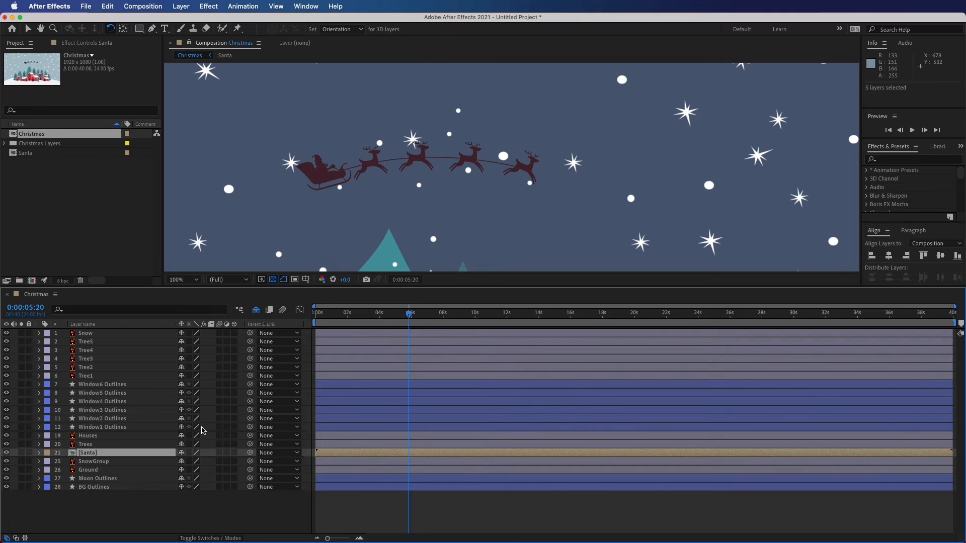
Add an Outer Glow layer style to the Santa pre-comp, expand its settings and move the playhead to 0:00:15:20
{"action": "right_click", "coordinate": [94, 457]}
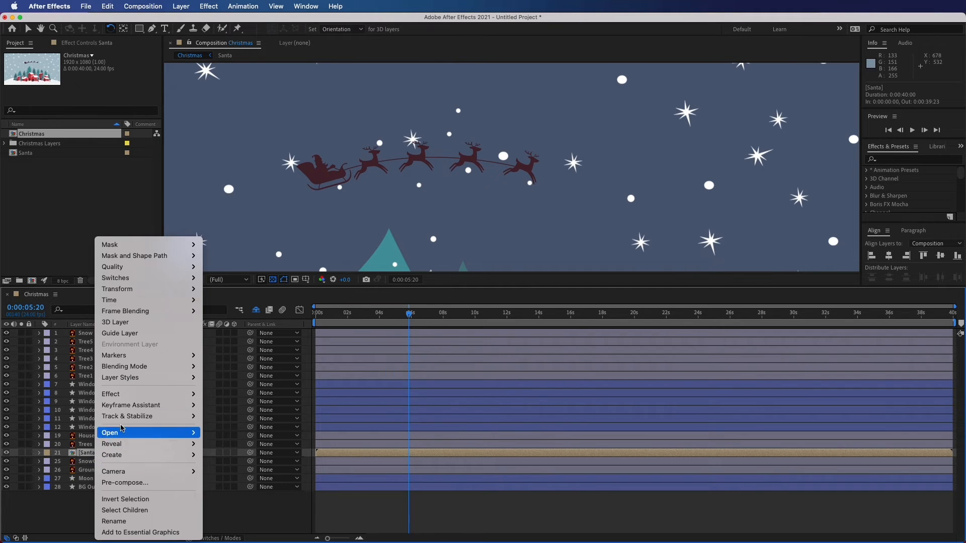
{"action": "mouse_move", "coordinate": [161, 379]}
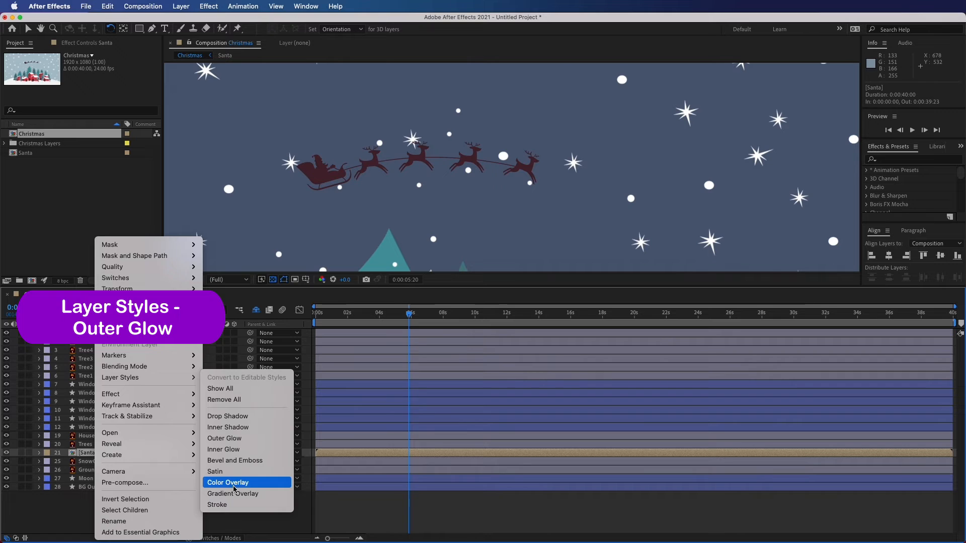
{"action": "left_click", "coordinate": [237, 439]}
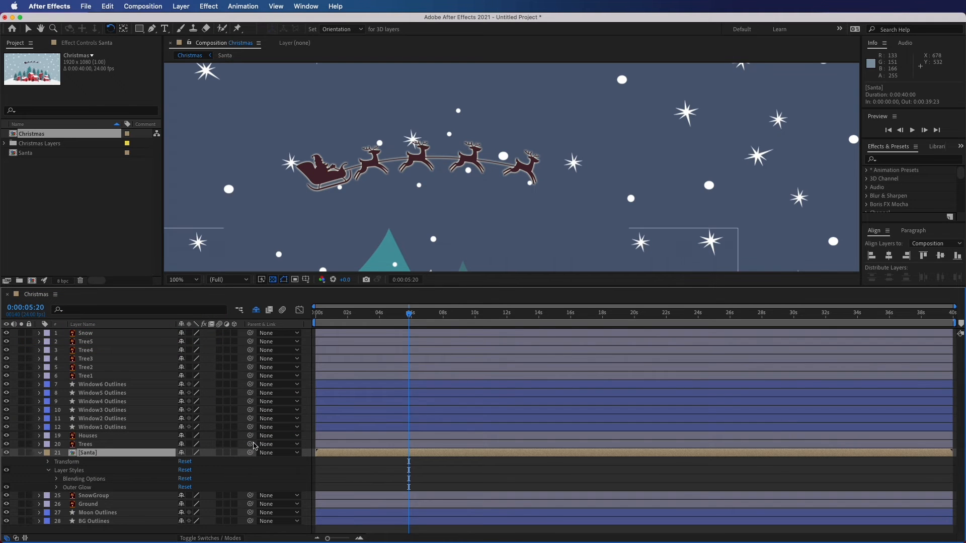
{"action": "left_click", "coordinate": [57, 487]}
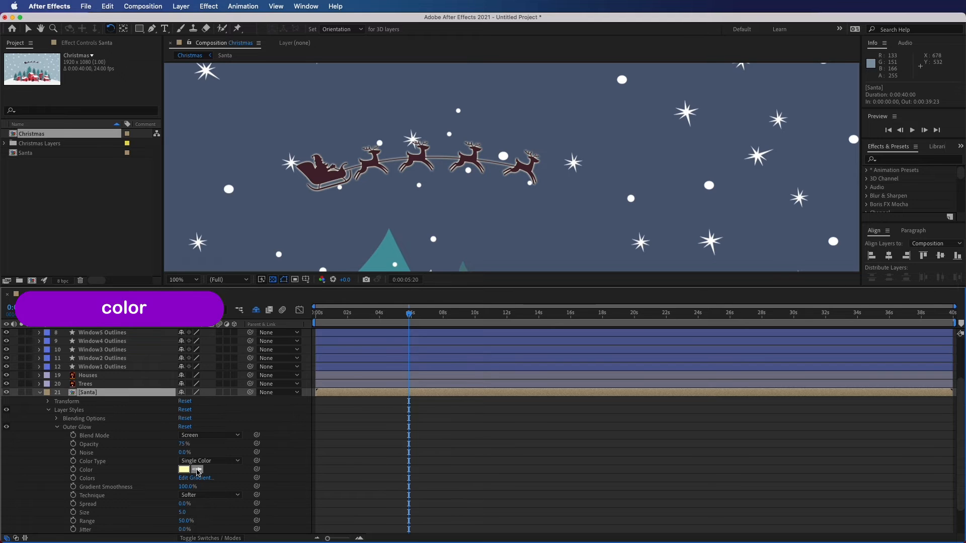
{"action": "left_click_drag", "start_coordinate": [476, 318], "coordinate": [569, 318]}
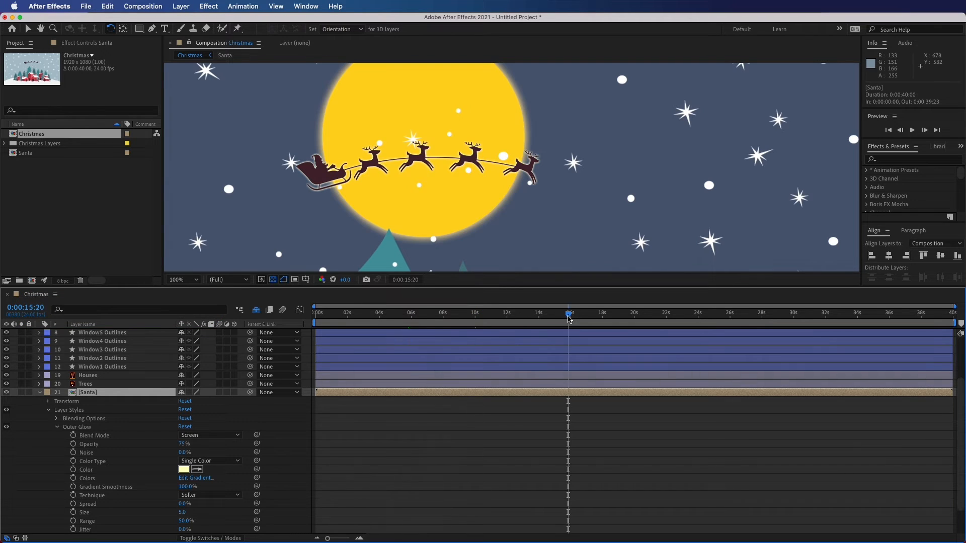
Match the Outer Glow color of the Santa pre-comp to the moon's yellow and check the glow at several points in time
{"action": "left_click", "coordinate": [200, 466]}
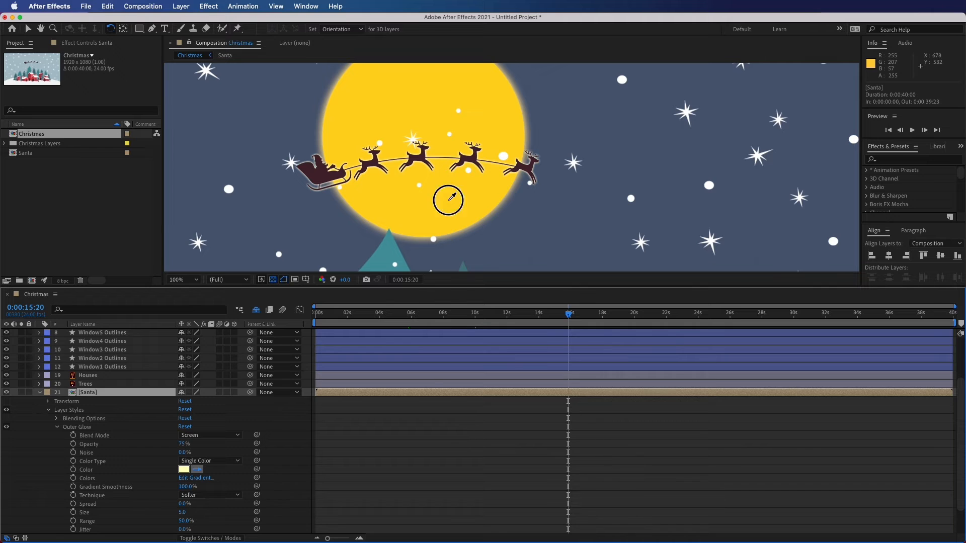
{"action": "left_click", "coordinate": [448, 201]}
{"action": "left_click", "coordinate": [584, 314]}
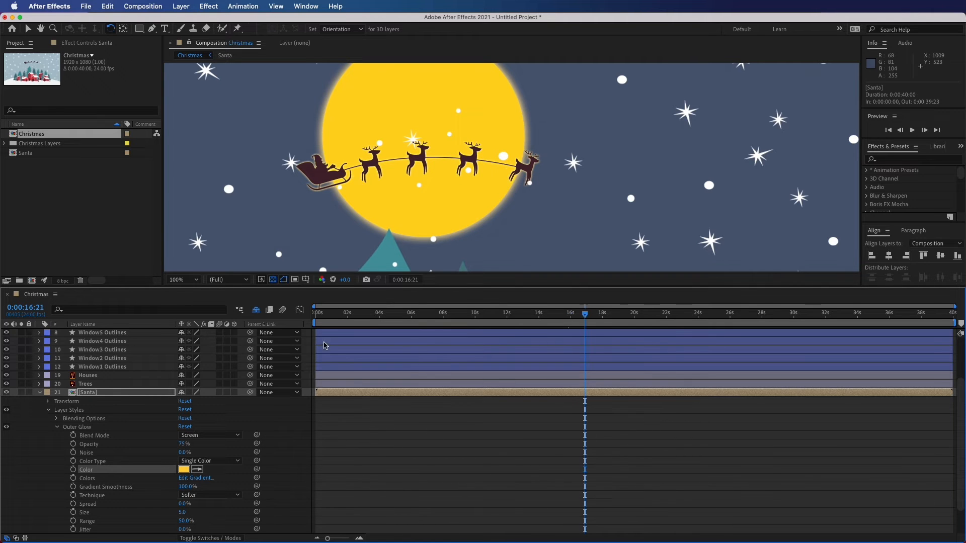
{"action": "scroll", "coordinate": [478, 229], "scroll_direction": "down", "scroll_amount": 1}
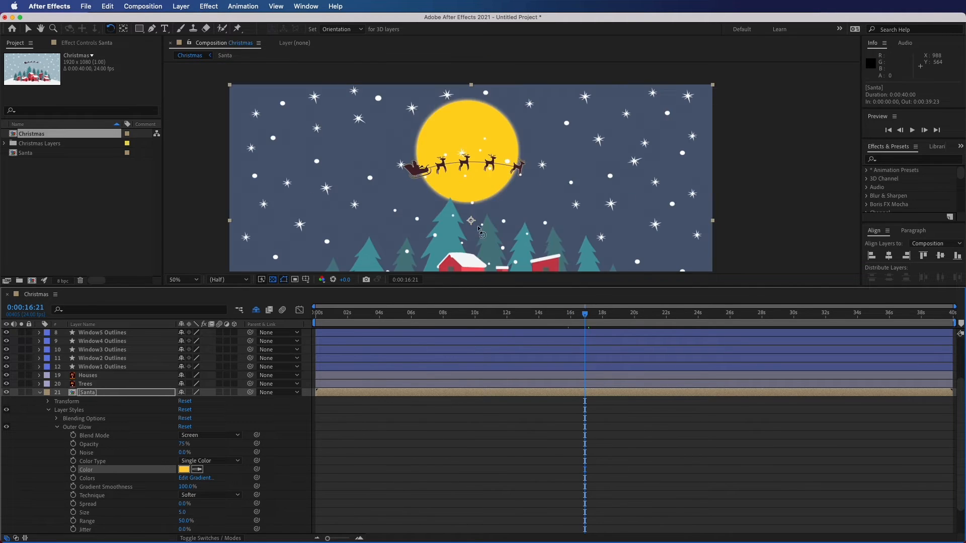
{"action": "left_click", "coordinate": [512, 314]}
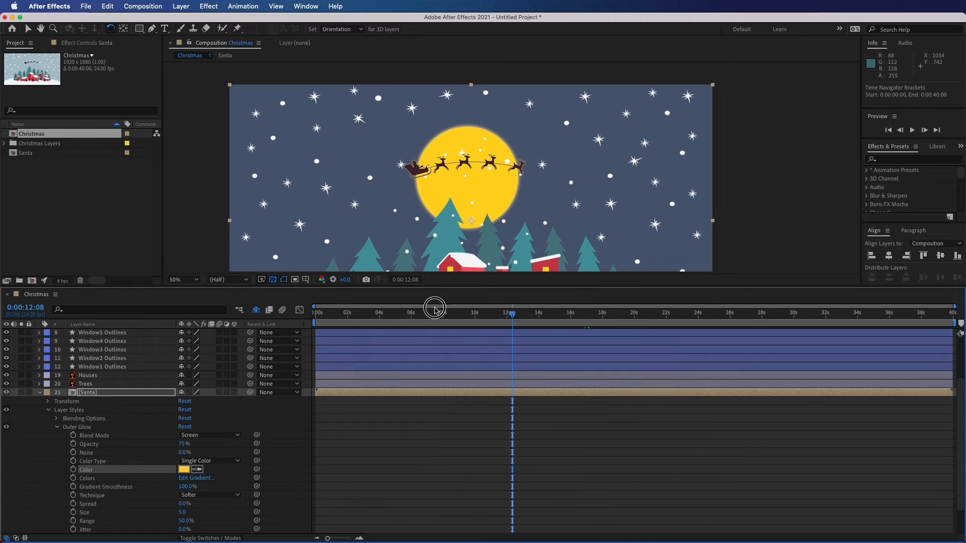
{"action": "left_click", "coordinate": [428, 314]}
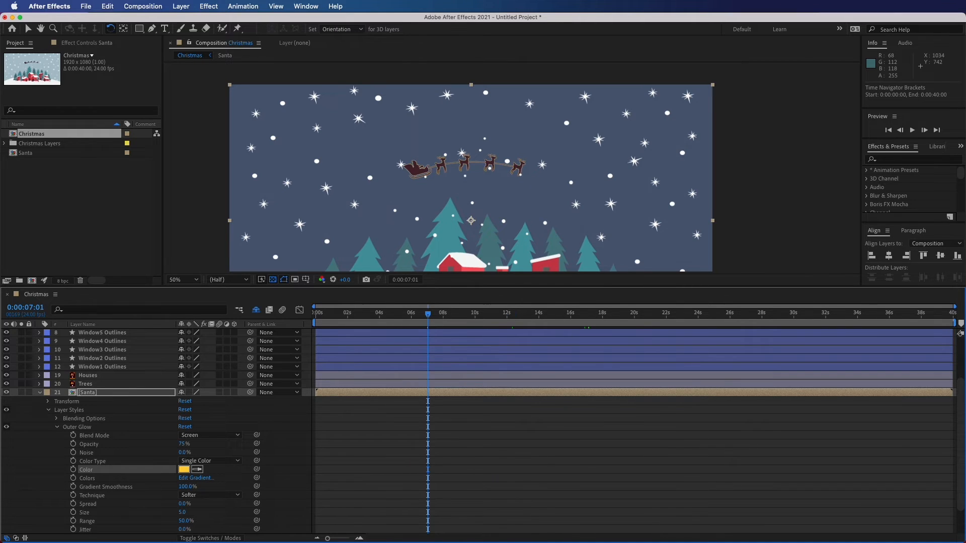
{"action": "left_click", "coordinate": [40, 393]}
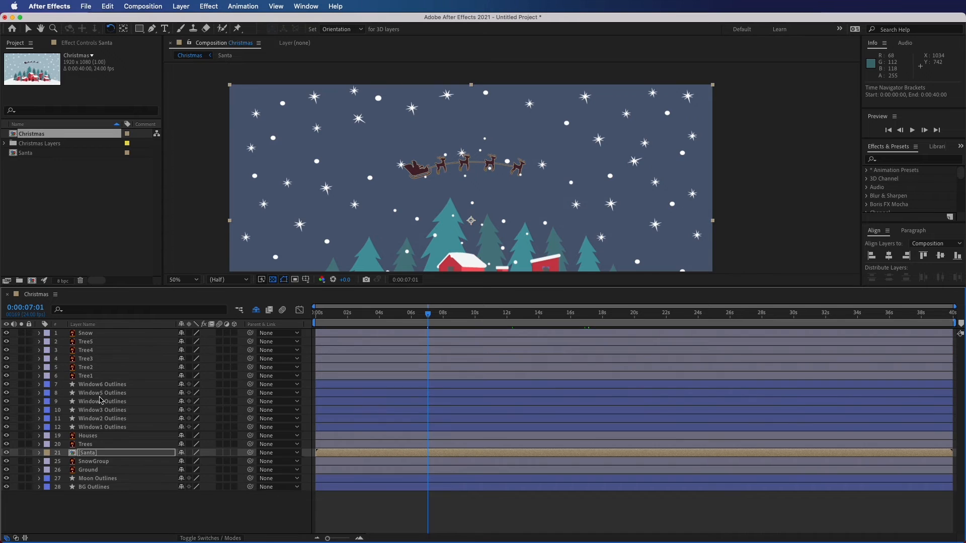
Open the Santa pre-comp and move all five of its layers together to the center of the frame
{"action": "double_click", "coordinate": [100, 456]}
{"action": "right_click", "coordinate": [230, 195]}
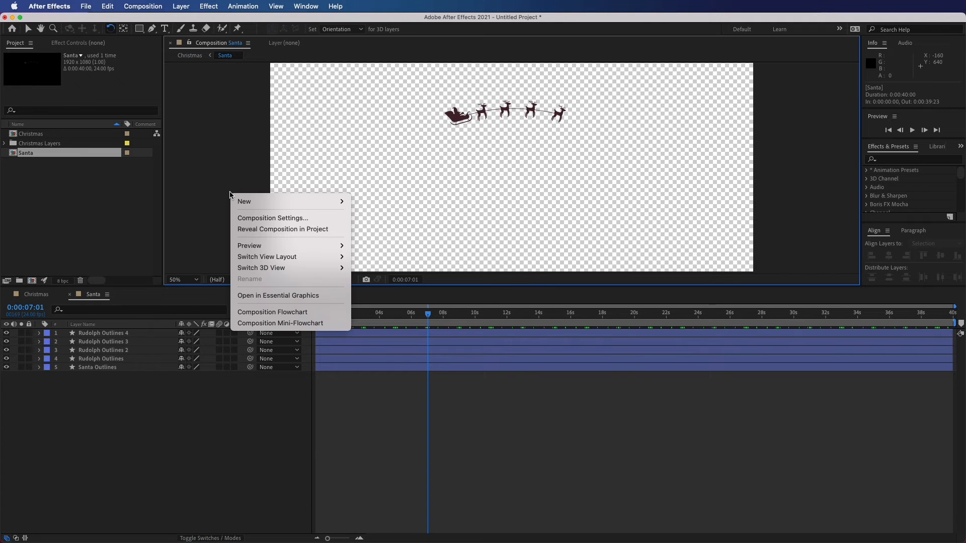
{"action": "left_click", "coordinate": [496, 203]}
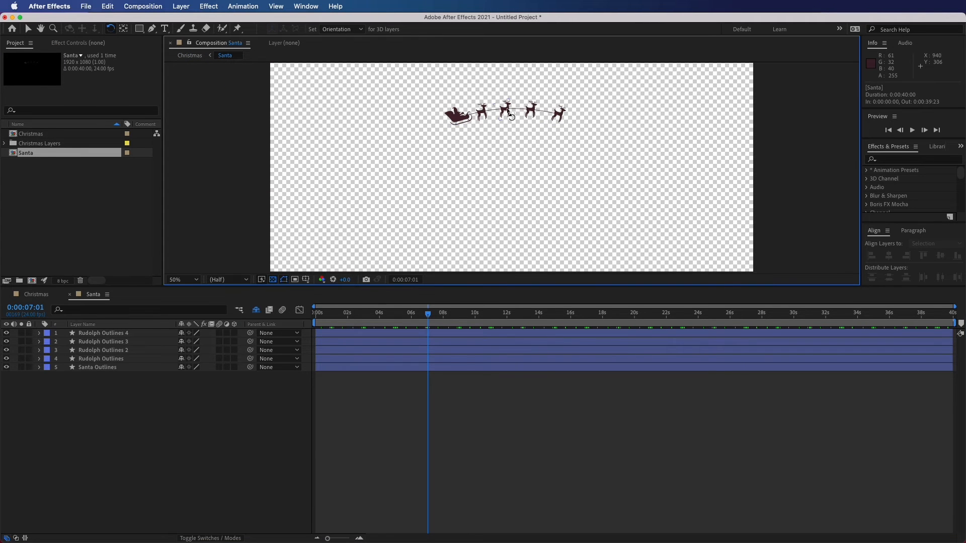
{"action": "scroll", "coordinate": [524, 179], "scroll_direction": "down", "scroll_amount": 1}
{"action": "left_click", "coordinate": [25, 29]}
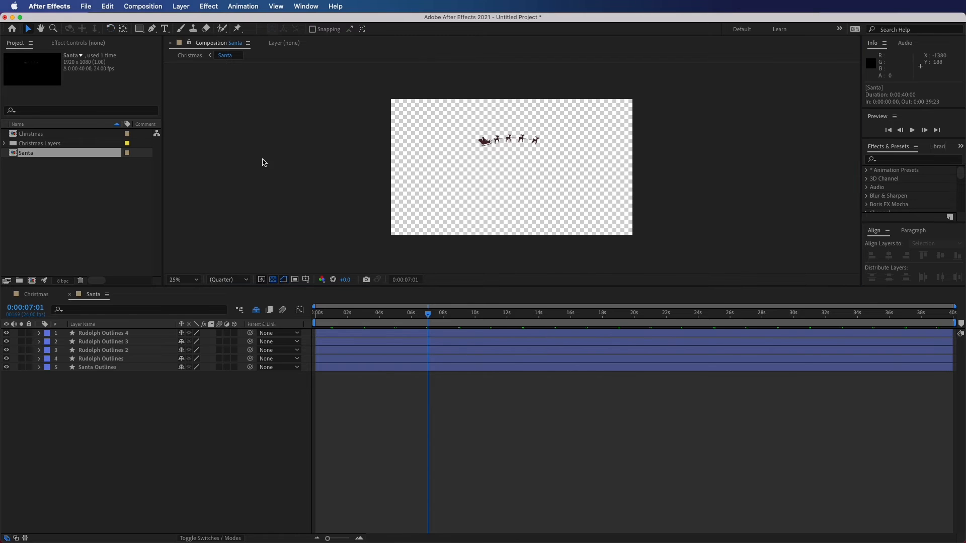
{"action": "left_click_drag", "start_coordinate": [119, 380], "coordinate": [109, 334]}
{"action": "left_click_drag", "start_coordinate": [510, 145], "coordinate": [515, 170]}
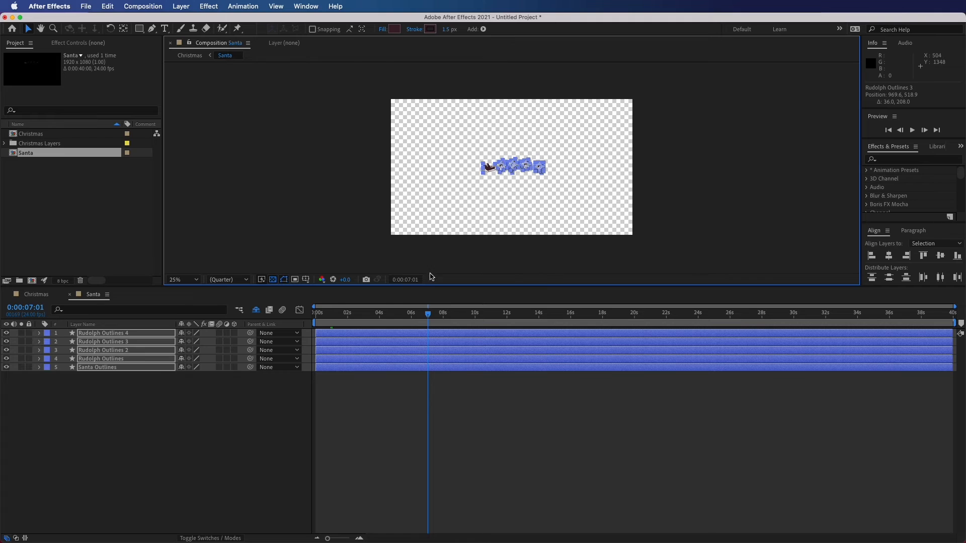
Resize the Santa composition to 600 px wide and 200 px high
{"action": "left_click", "coordinate": [362, 225]}
{"action": "right_click", "coordinate": [362, 224]}
{"action": "mouse_move", "coordinate": [403, 301]}
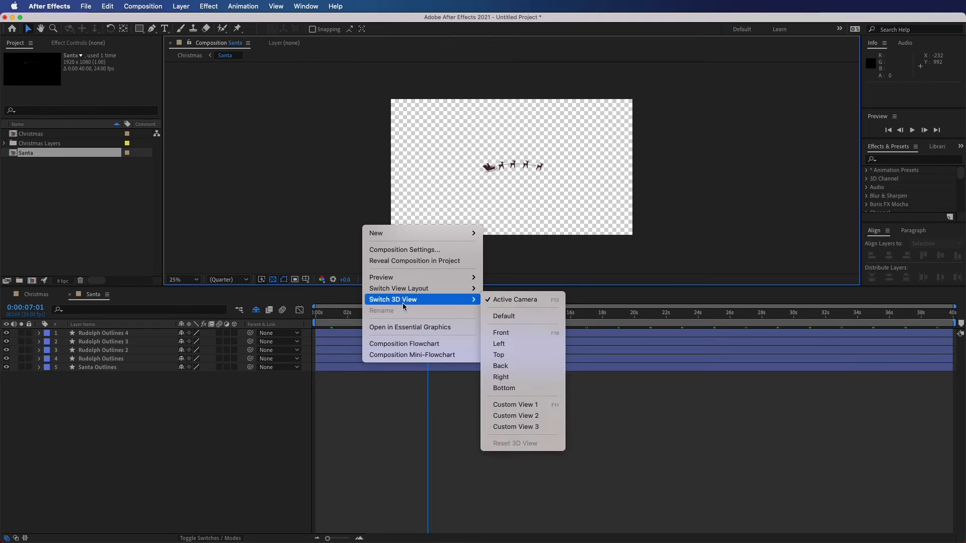
{"action": "left_click", "coordinate": [406, 251]}
{"action": "left_click", "coordinate": [670, 179]}
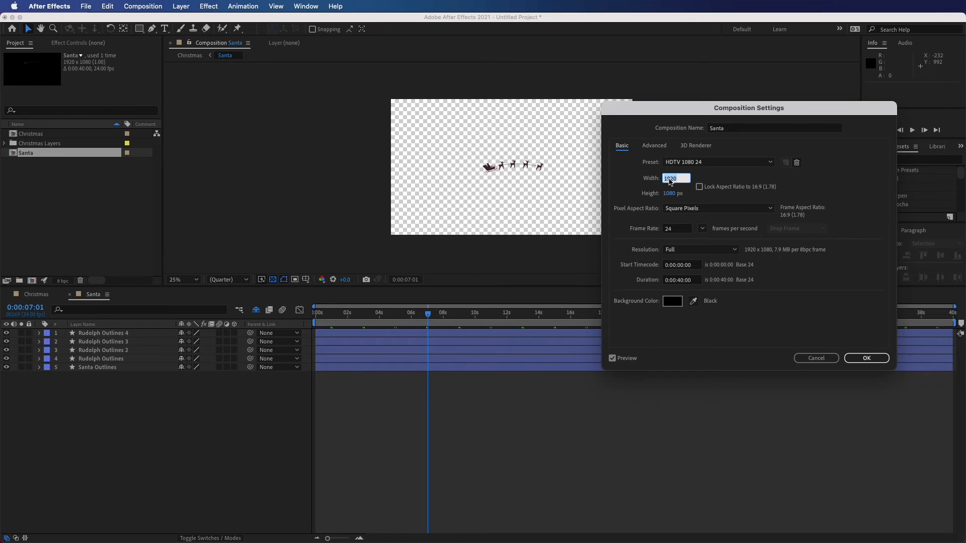
{"action": "type", "text": "600"}
{"action": "left_click", "coordinate": [671, 194]}
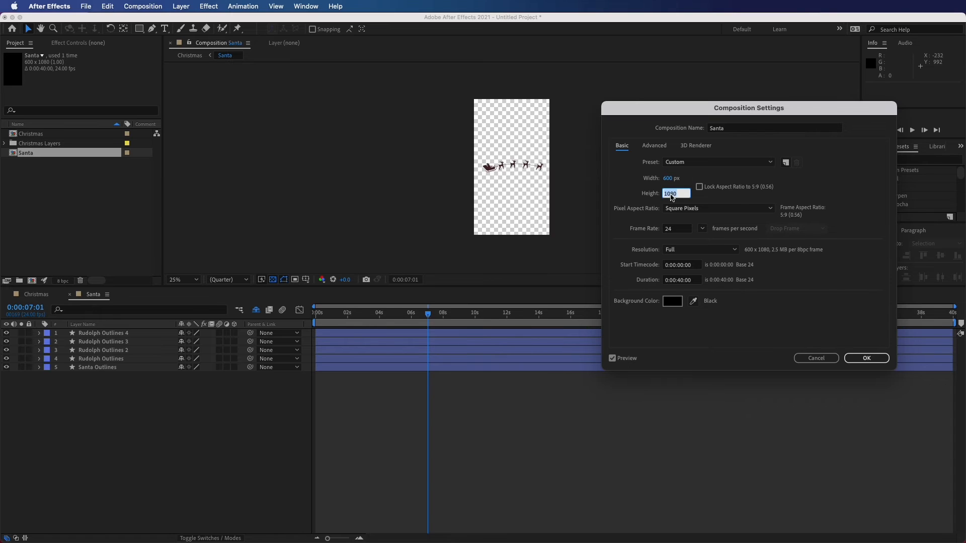
{"action": "type", "text": "200"}
{"action": "left_click", "coordinate": [812, 192]}
{"action": "left_click", "coordinate": [867, 358]}
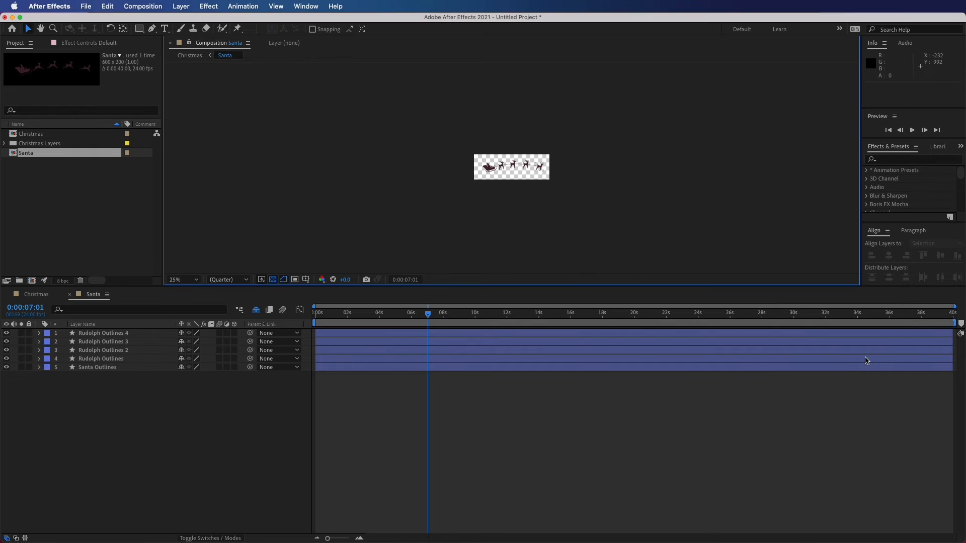
Return to the Christmas composition and reposition the Santa pre-comp over the moon at about 948, 280
{"action": "left_click", "coordinate": [32, 295]}
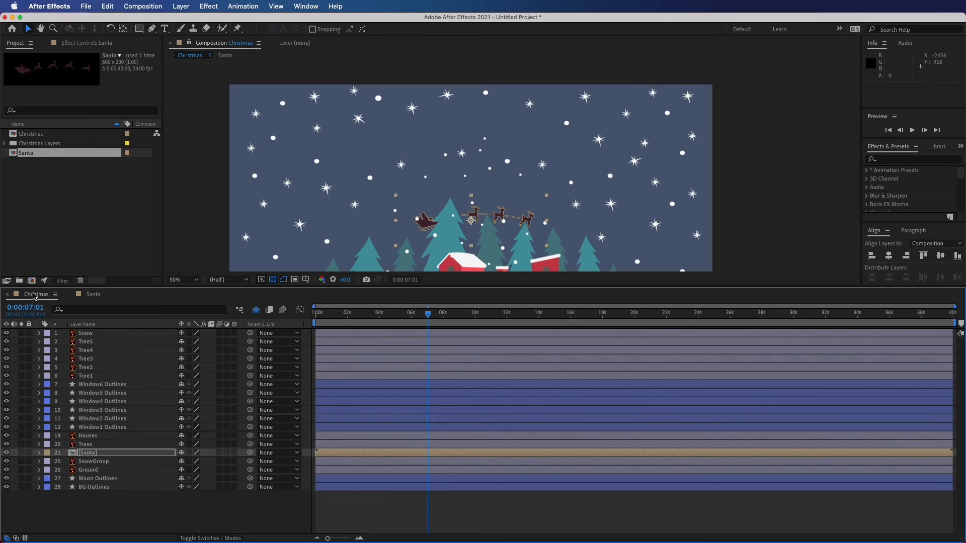
{"action": "left_click_drag", "start_coordinate": [476, 218], "coordinate": [472, 149]}
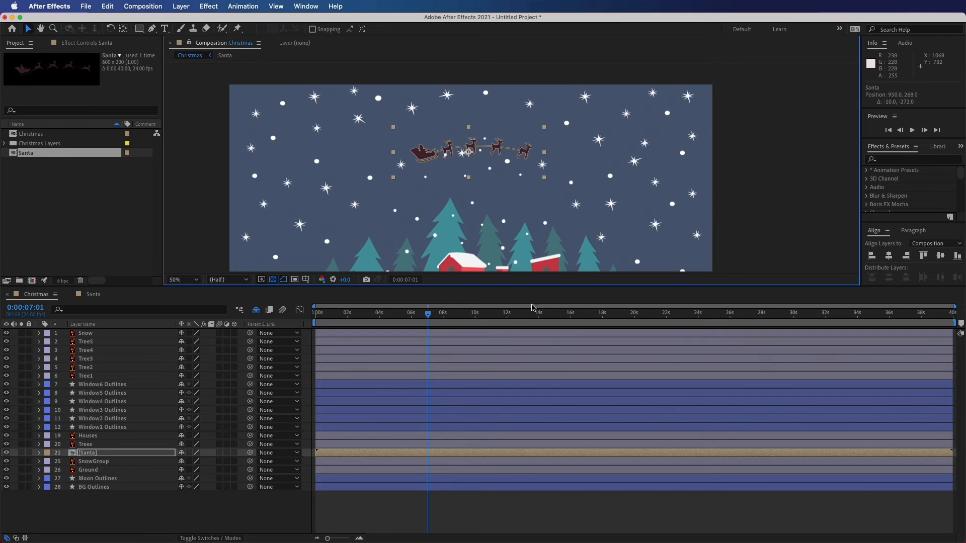
{"action": "left_click", "coordinate": [513, 311]}
{"action": "left_click_drag", "start_coordinate": [479, 144], "coordinate": [477, 146]}
{"action": "scroll", "coordinate": [514, 201], "scroll_direction": "down", "scroll_amount": 1}
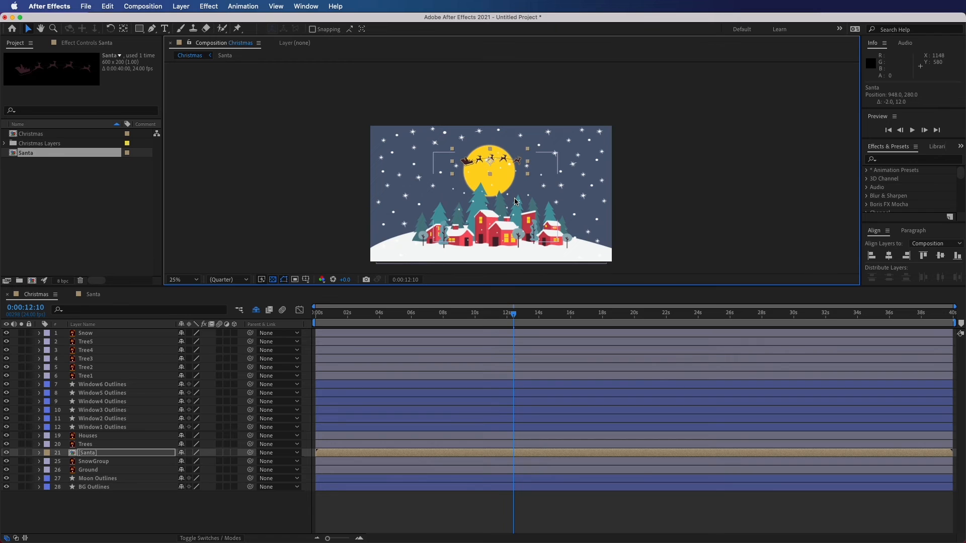
Reveal Santa's Position and Rotation and set starting keyframes for both at 0:00:24:00
{"action": "key", "text": "p"}
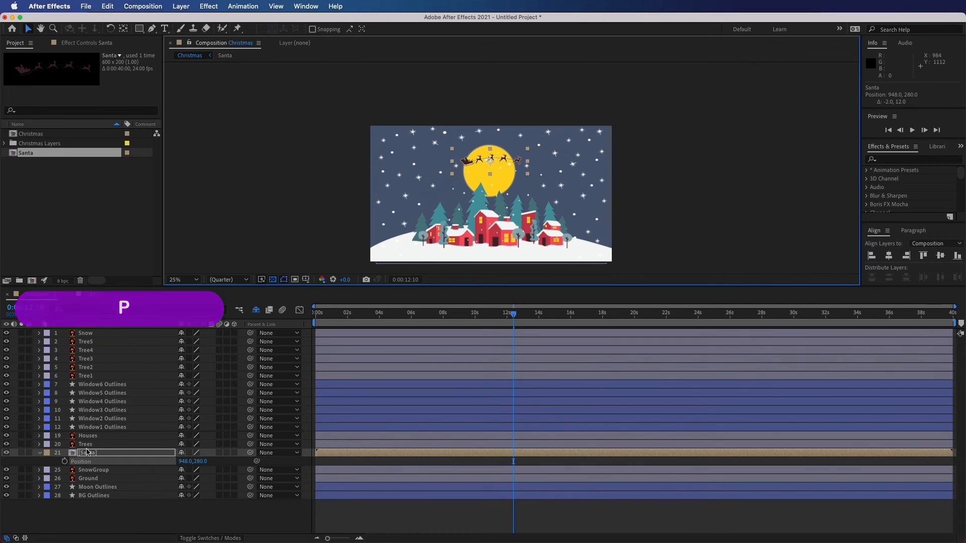
{"action": "key", "text": "shift+r"}
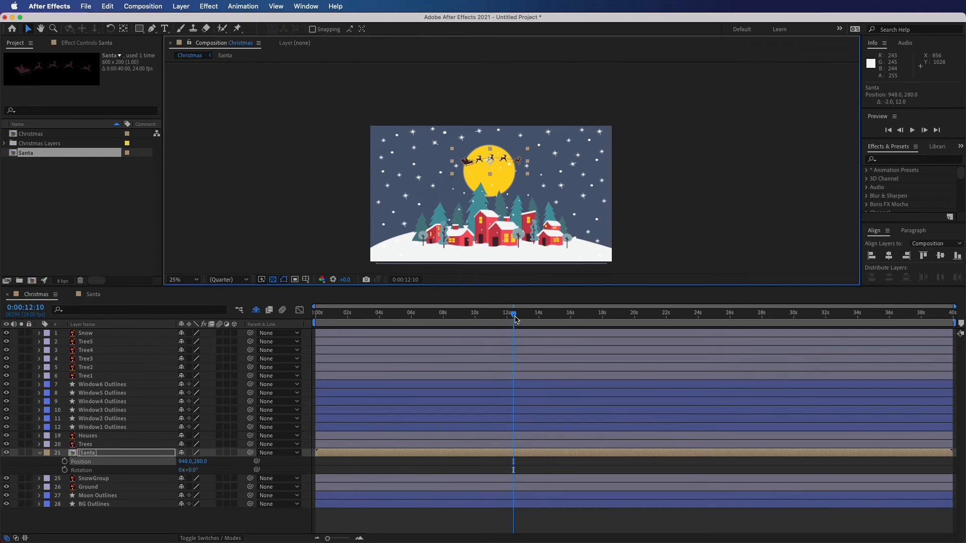
{"action": "left_click_drag", "start_coordinate": [515, 319], "coordinate": [558, 315]}
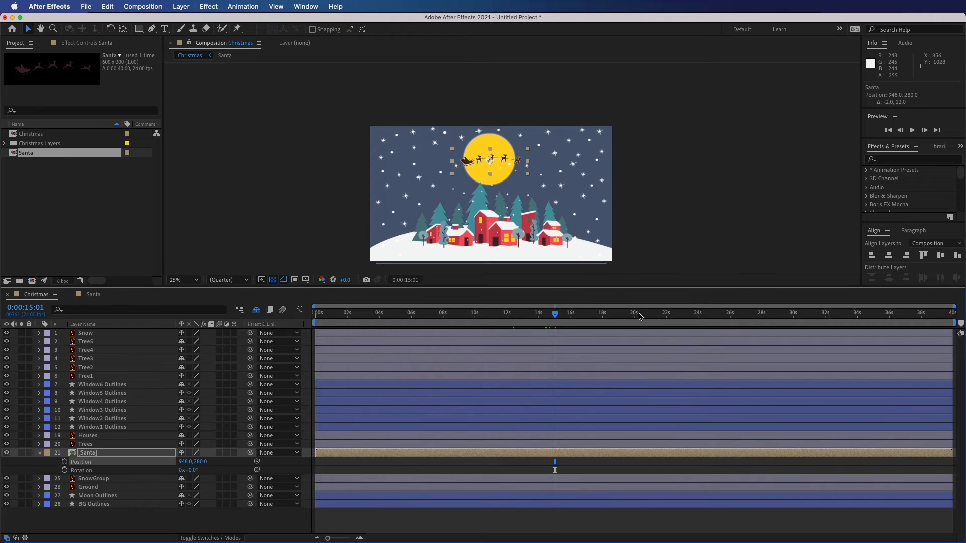
{"action": "left_click", "coordinate": [698, 321]}
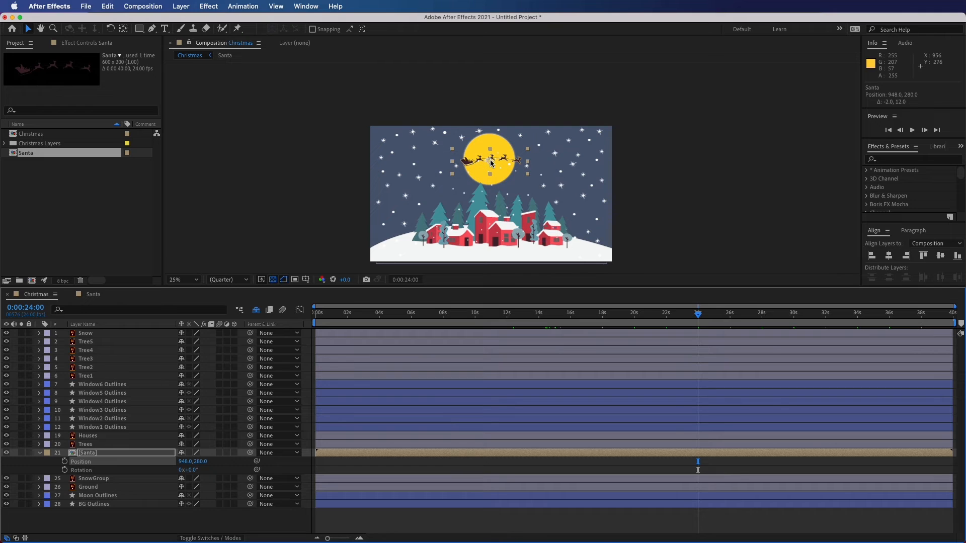
{"action": "left_click", "coordinate": [65, 470]}
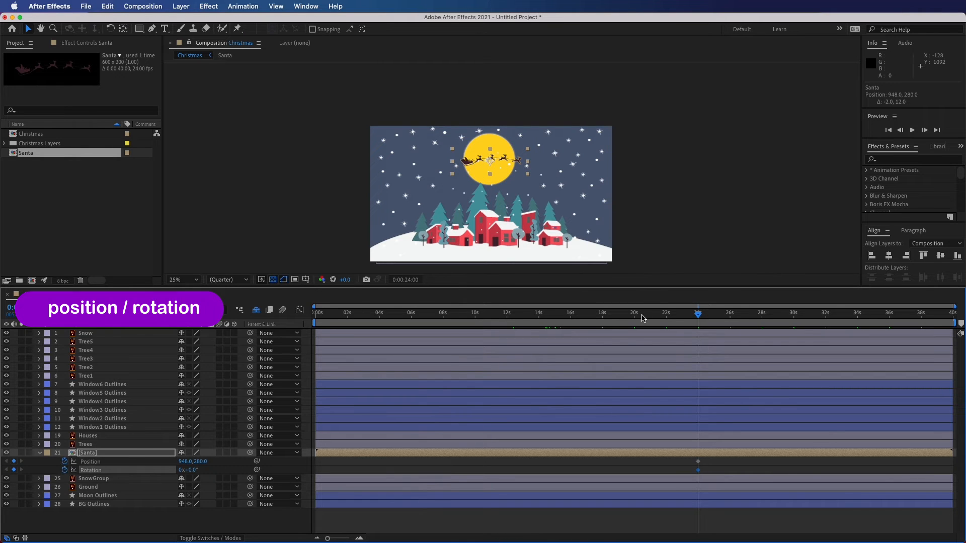
At 0:00:18:00, keyframe Santa outside the left edge of the scene at position -308, 455 with a rotation of -20°
{"action": "left_click", "coordinate": [603, 316]}
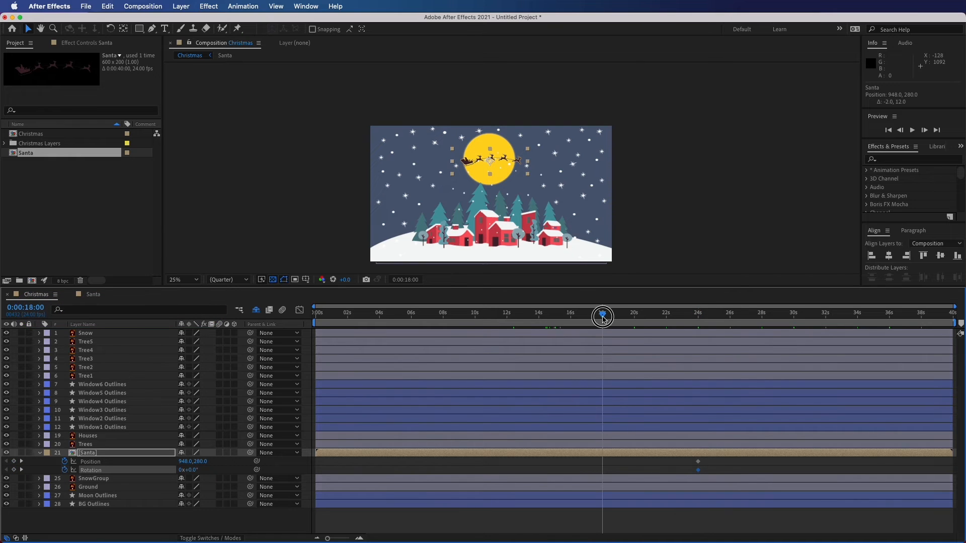
{"action": "left_click_drag", "start_coordinate": [186, 462], "coordinate": [254, 467]}
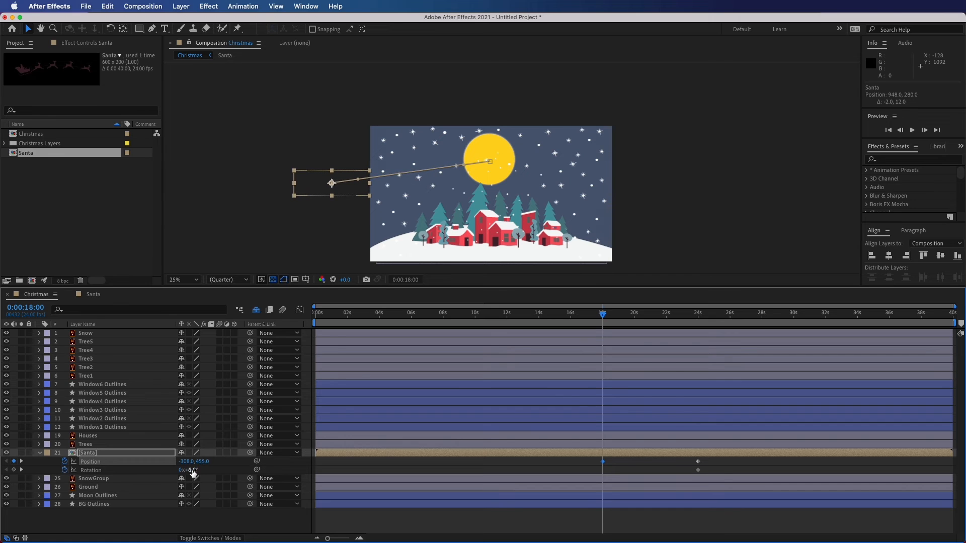
{"action": "left_click_drag", "start_coordinate": [192, 470], "coordinate": [183, 470]}
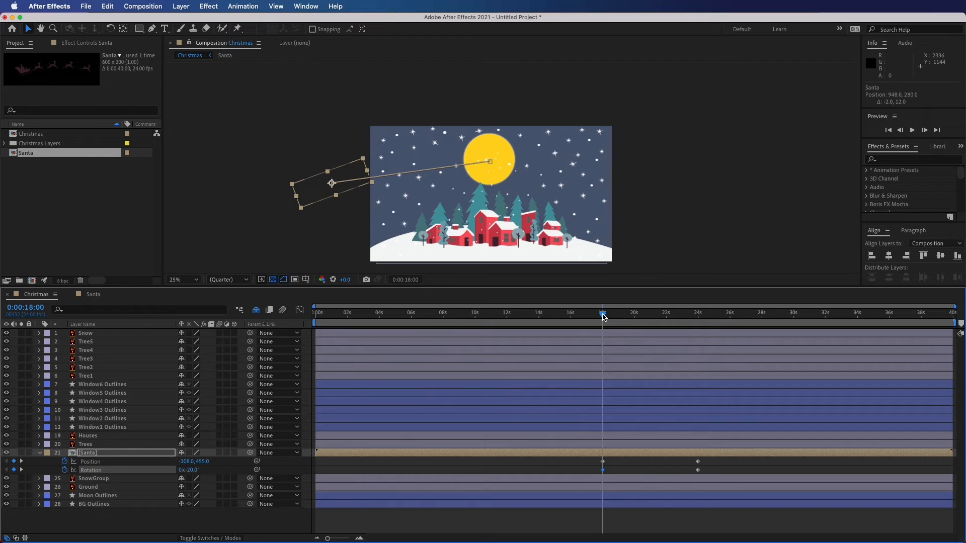
At 0:00:30:00, keyframe Santa beyond the scene's right edge at position 2180, 440 with a 21° rotation, and preview the flight
{"action": "left_click_drag", "start_coordinate": [603, 315], "coordinate": [794, 322]}
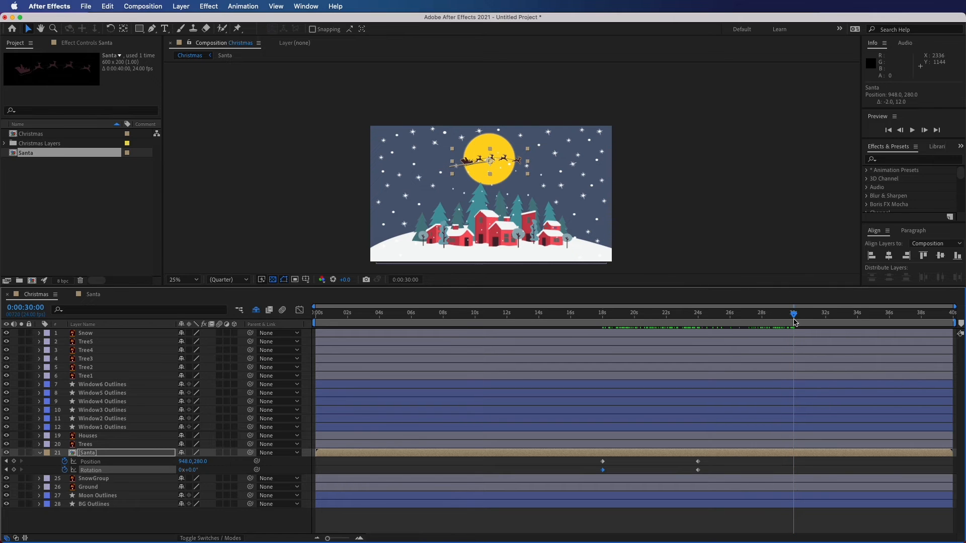
{"action": "left_click_drag", "start_coordinate": [186, 461], "coordinate": [811, 468]}
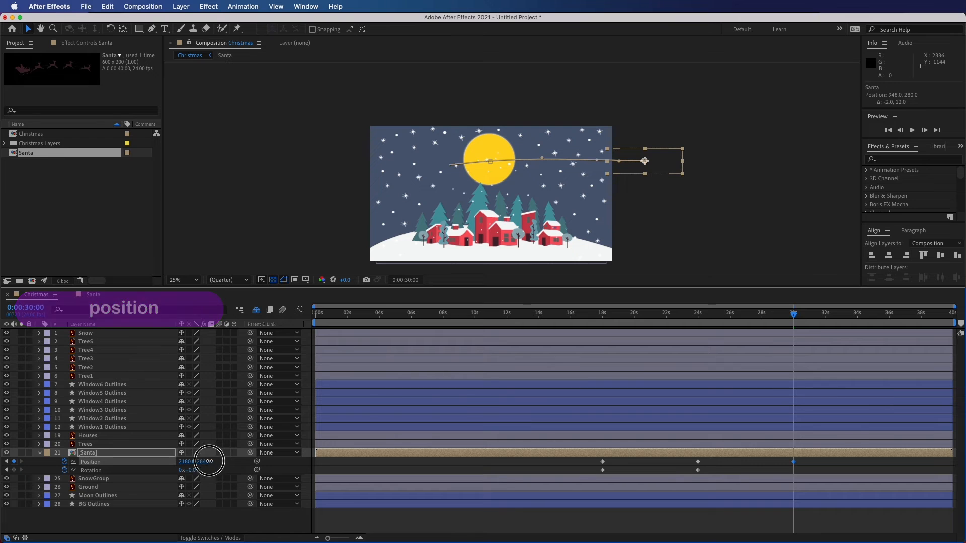
{"action": "left_click_drag", "start_coordinate": [210, 460], "coordinate": [279, 468]}
{"action": "left_click_drag", "start_coordinate": [190, 470], "coordinate": [201, 469]}
{"action": "key", "text": "space"}
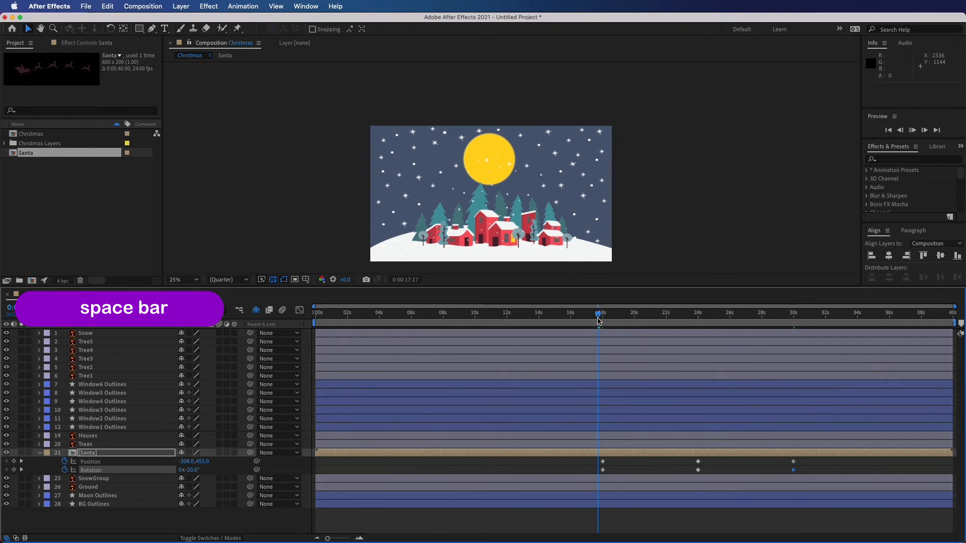
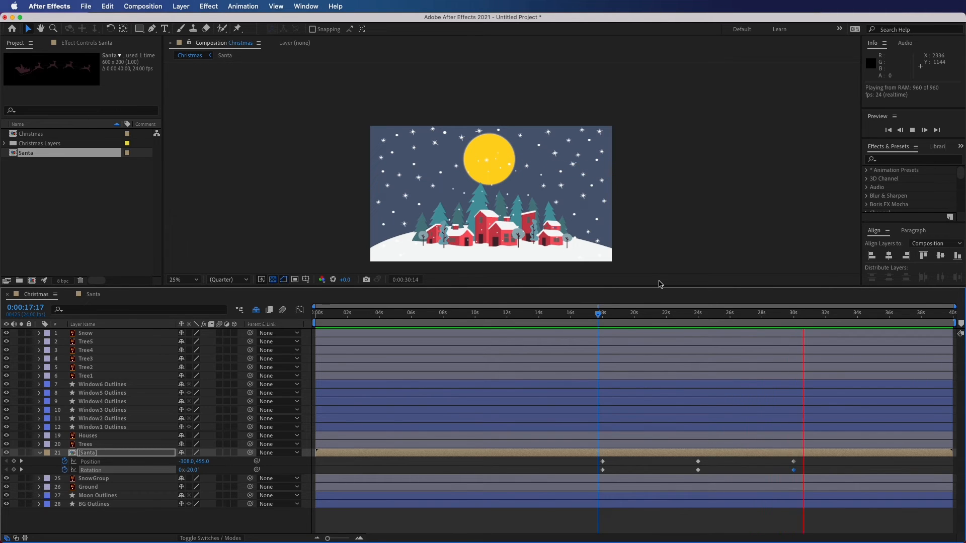
{"action": "left_click", "coordinate": [801, 313]}
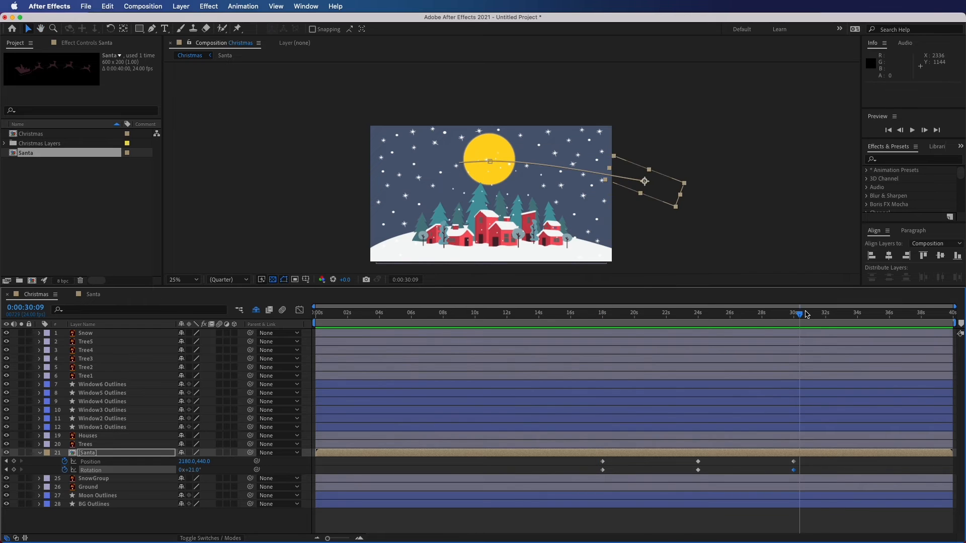
Stretch all of Santa's Position and Rotation keyframes proportionally so the last ones fall at 0:00:34:01, and collapse the layer
{"action": "left_click", "coordinate": [858, 319]}
{"action": "left_click_drag", "start_coordinate": [805, 478], "coordinate": [598, 459]}
{"action": "key", "text": "alt"}
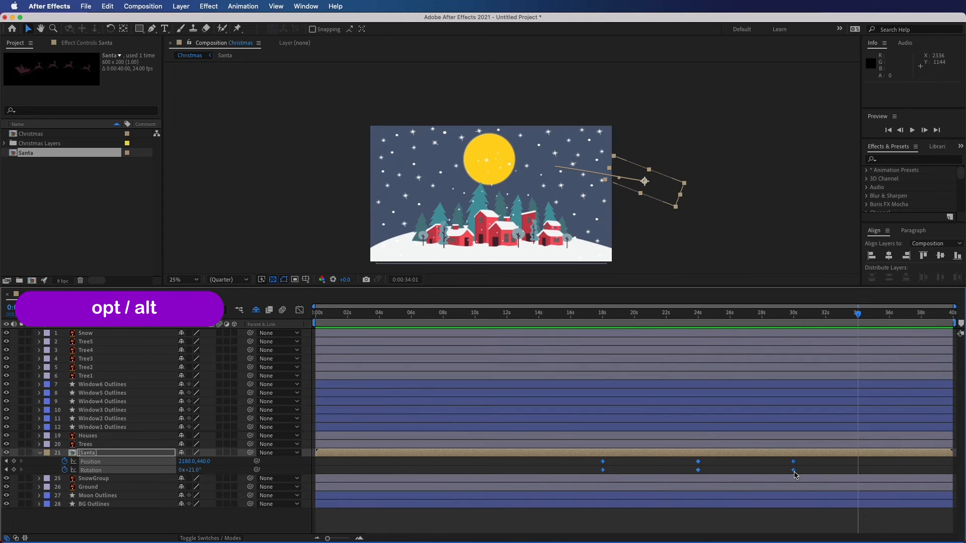
{"action": "left_click_drag", "start_coordinate": [795, 471], "coordinate": [858, 470]}
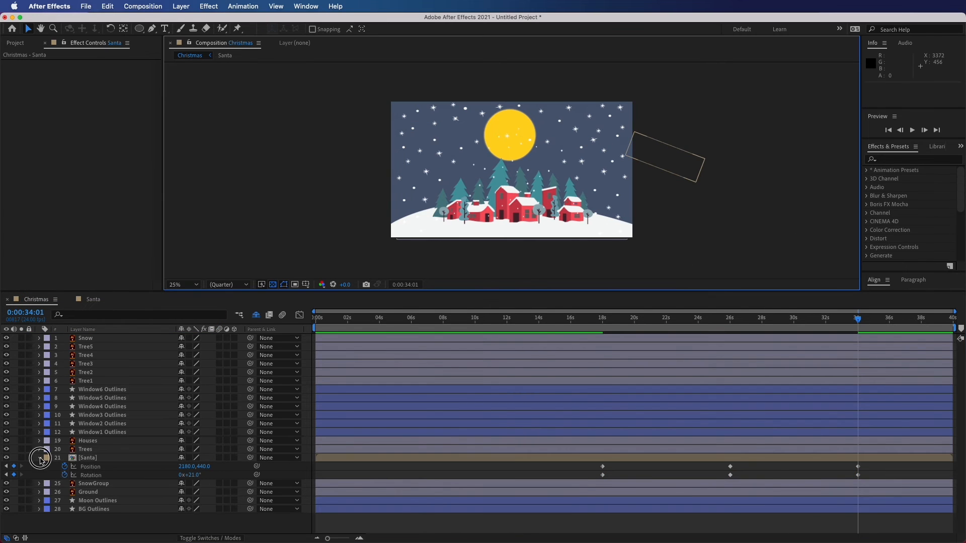
{"action": "left_click", "coordinate": [40, 458]}
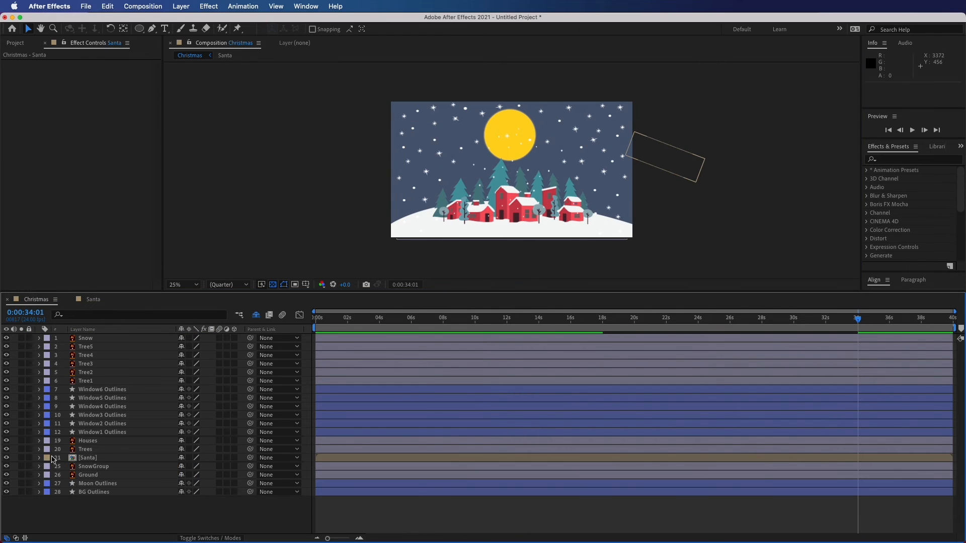
Delete the SnowGroup layer from the Christmas composition
{"action": "left_click", "coordinate": [96, 466]}
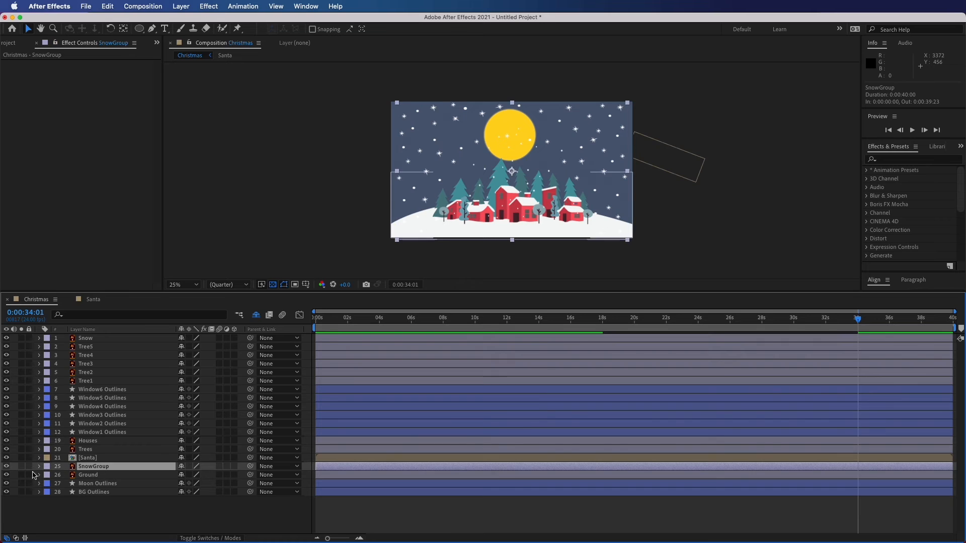
{"action": "left_click", "coordinate": [7, 466]}
{"action": "key", "text": "Delete"}
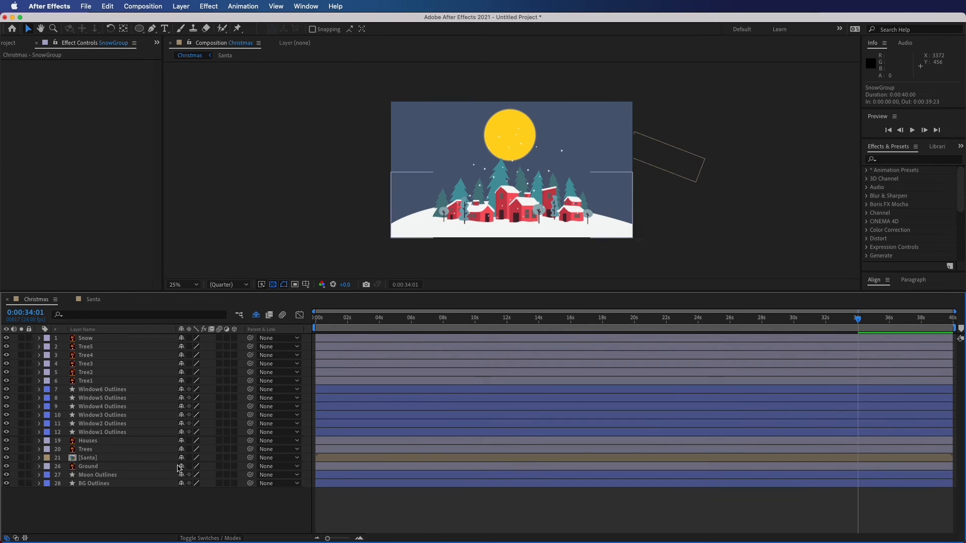
Turn off the visibility of the Snow artwork layer and hide it from the layer list as shy
{"action": "left_click", "coordinate": [85, 339]}
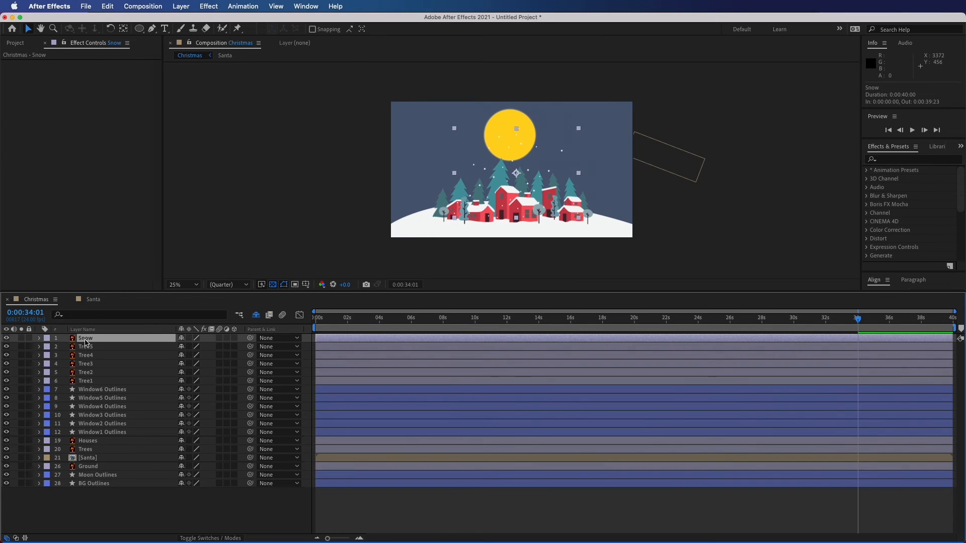
{"action": "left_click", "coordinate": [7, 339]}
{"action": "key", "text": "Delete"}
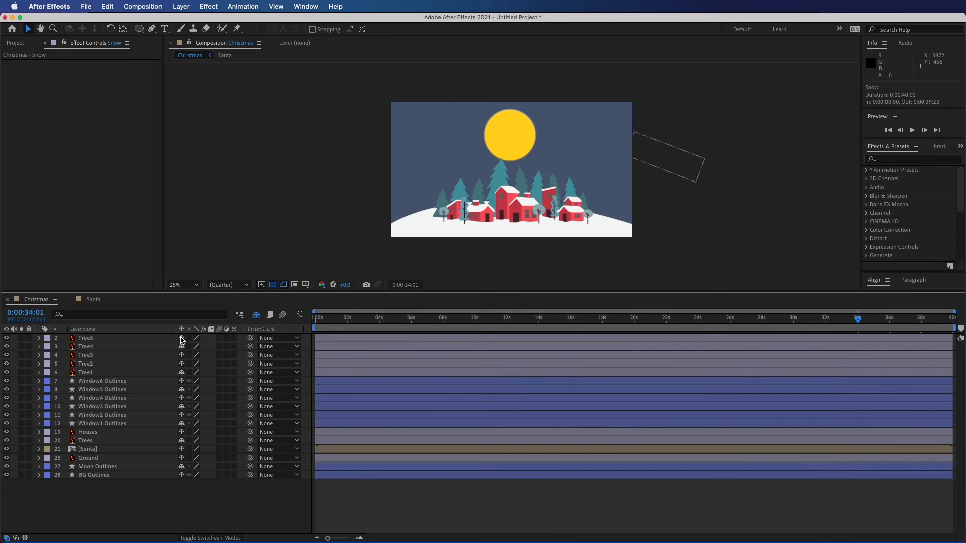
Create a new shape layer in the Christmas composition and draw a small white circle about 24 px across at the moon's lower edge
{"action": "left_click_drag", "start_coordinate": [237, 293], "coordinate": [246, 390]}
{"action": "left_click", "coordinate": [184, 387]}
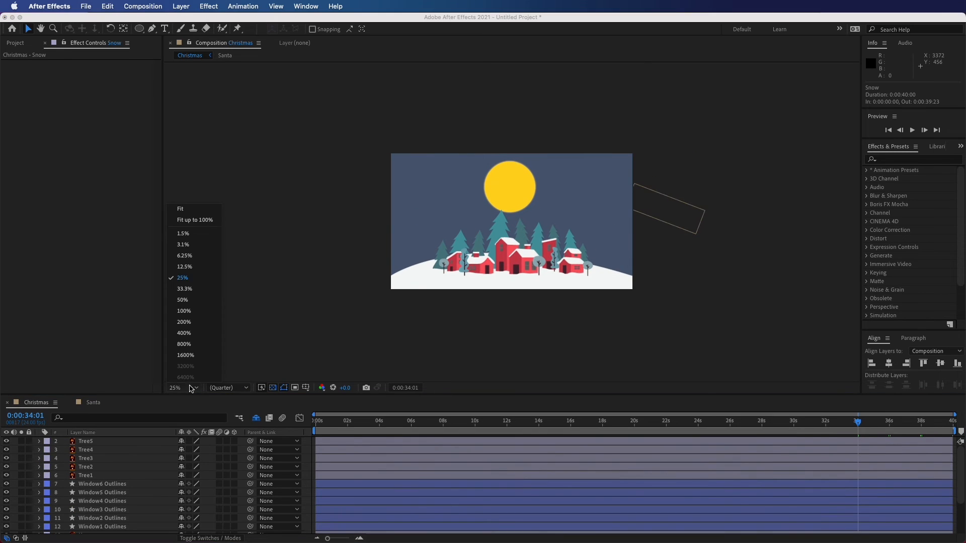
{"action": "left_click", "coordinate": [186, 215]}
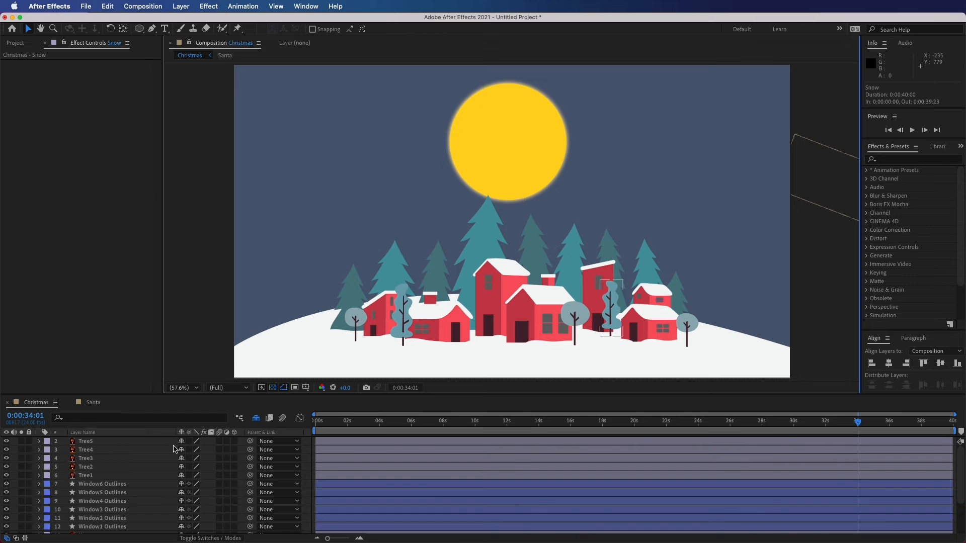
{"action": "right_click", "coordinate": [208, 441]}
{"action": "mouse_move", "coordinate": [217, 412]}
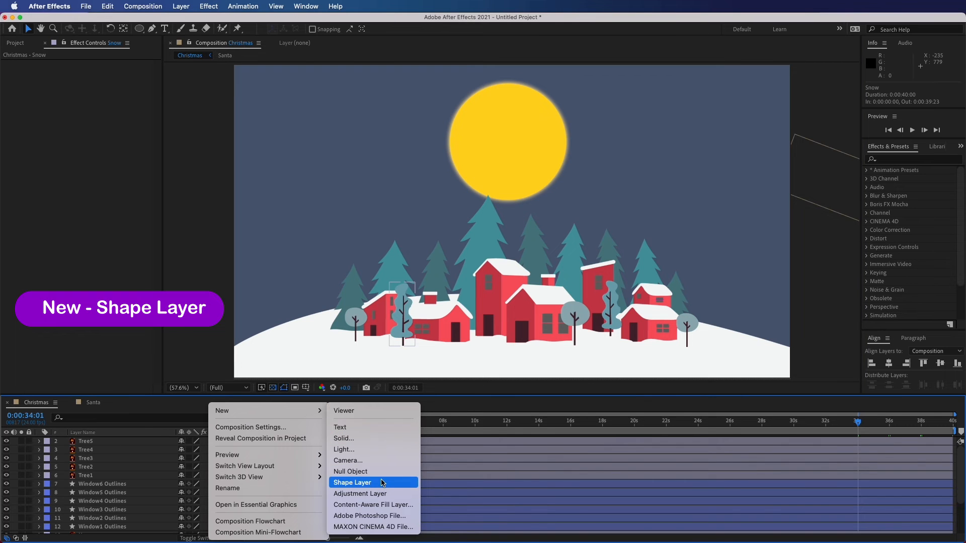
{"action": "left_click", "coordinate": [383, 484]}
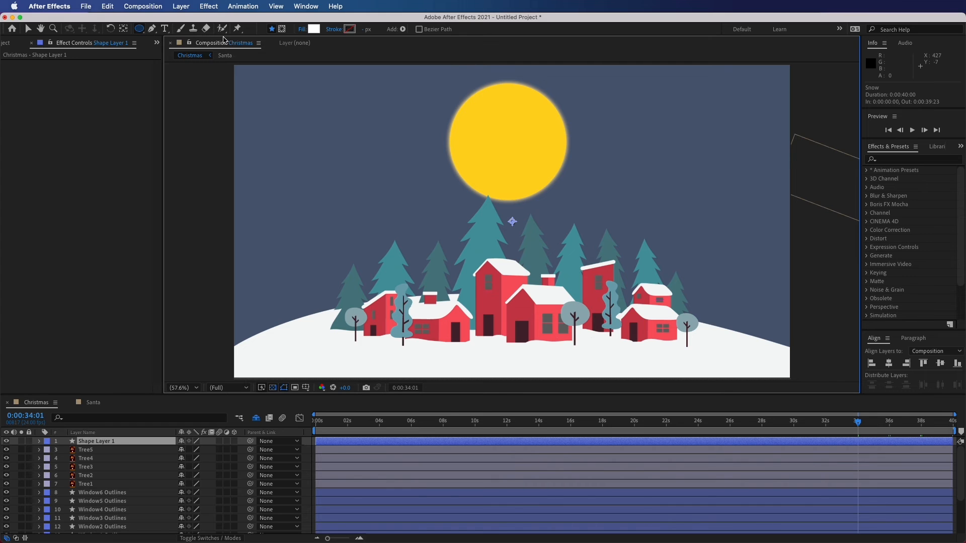
{"action": "left_click", "coordinate": [139, 29]}
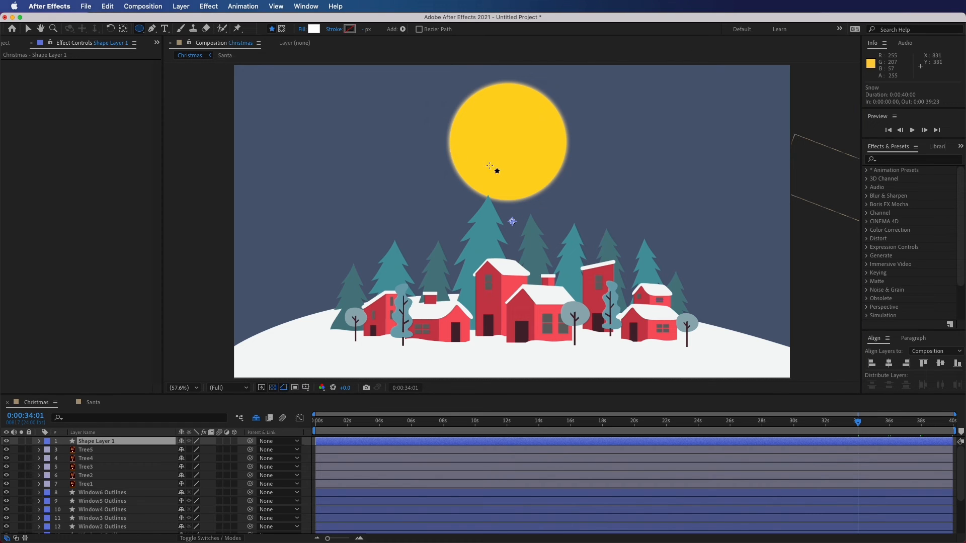
{"action": "left_click_drag", "start_coordinate": [504, 193], "coordinate": [513, 201]}
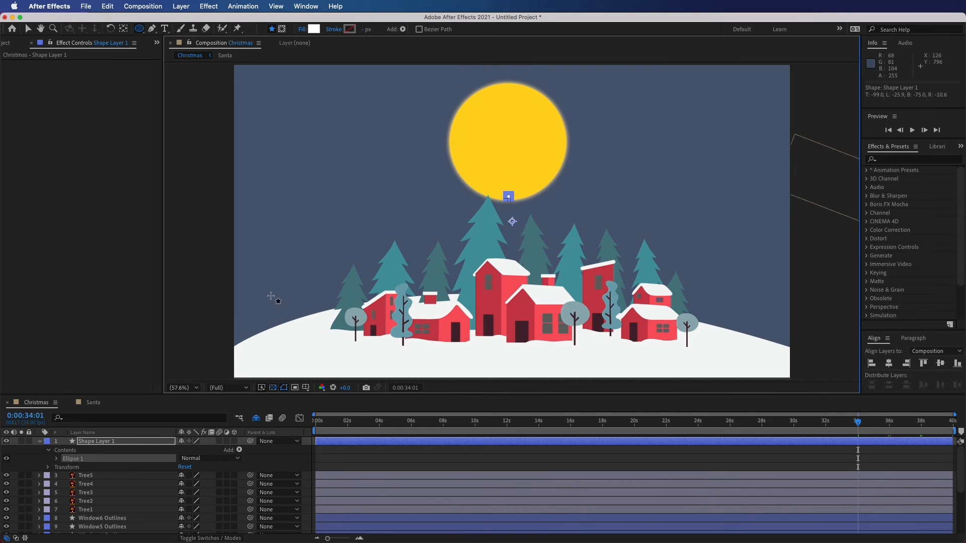
{"action": "left_click", "coordinate": [28, 29]}
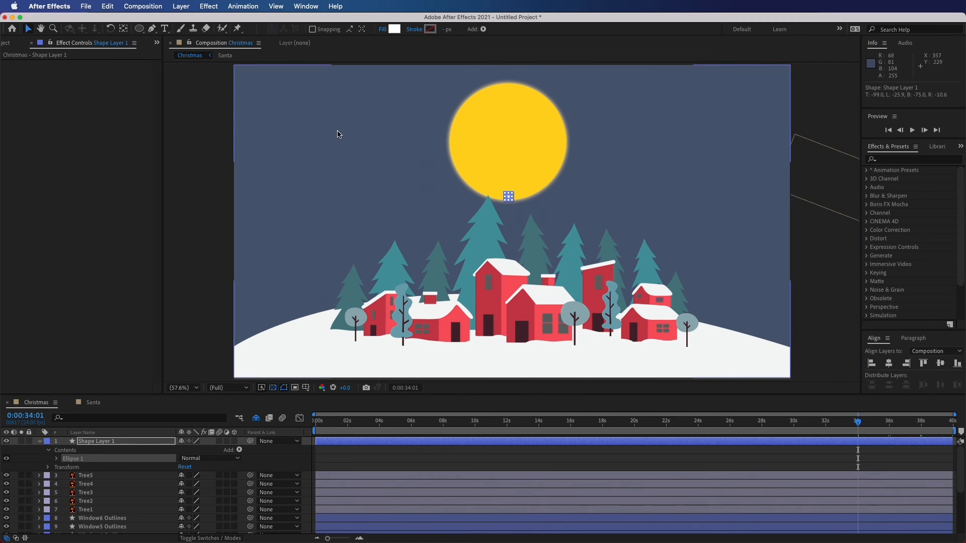
{"action": "left_click", "coordinate": [513, 193]}
Pre-compose the circle's shape layer into a new composition named Snow
{"action": "left_click", "coordinate": [103, 443]}
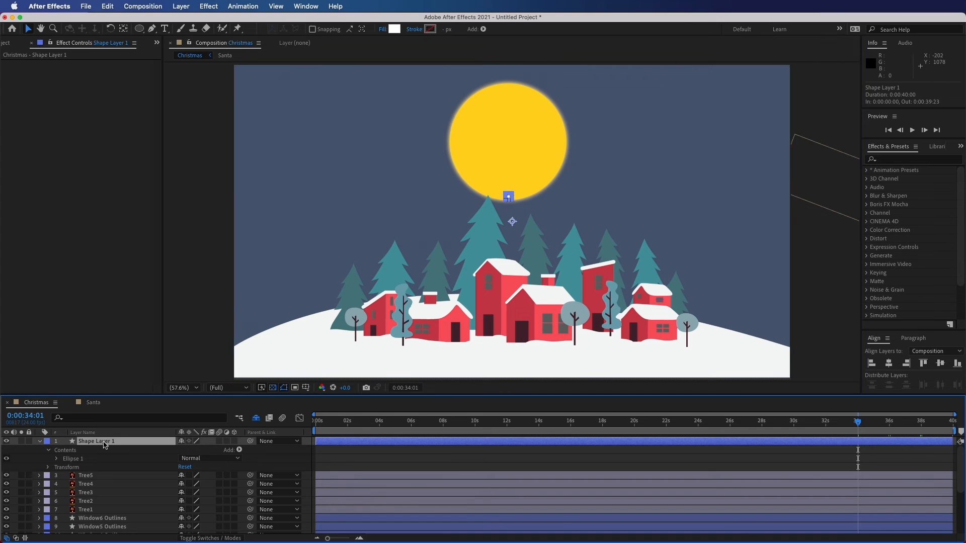
{"action": "right_click", "coordinate": [104, 443]}
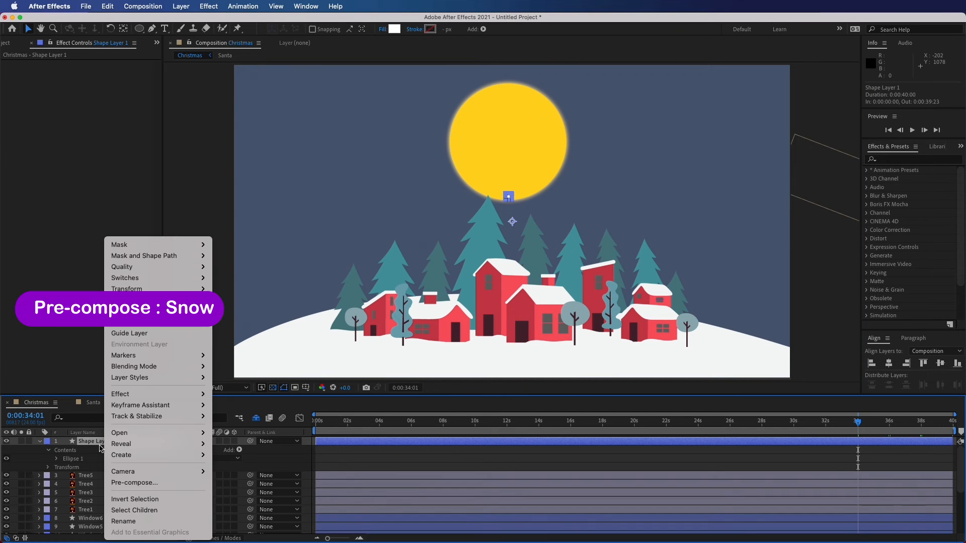
{"action": "left_click", "coordinate": [135, 483]}
{"action": "type", "text": "Snow"}
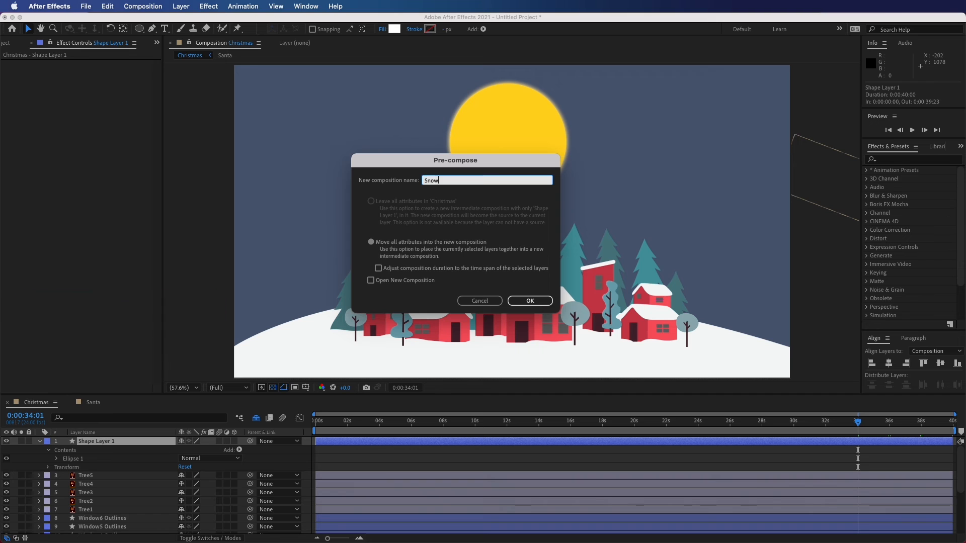
{"action": "key", "text": "Return"}
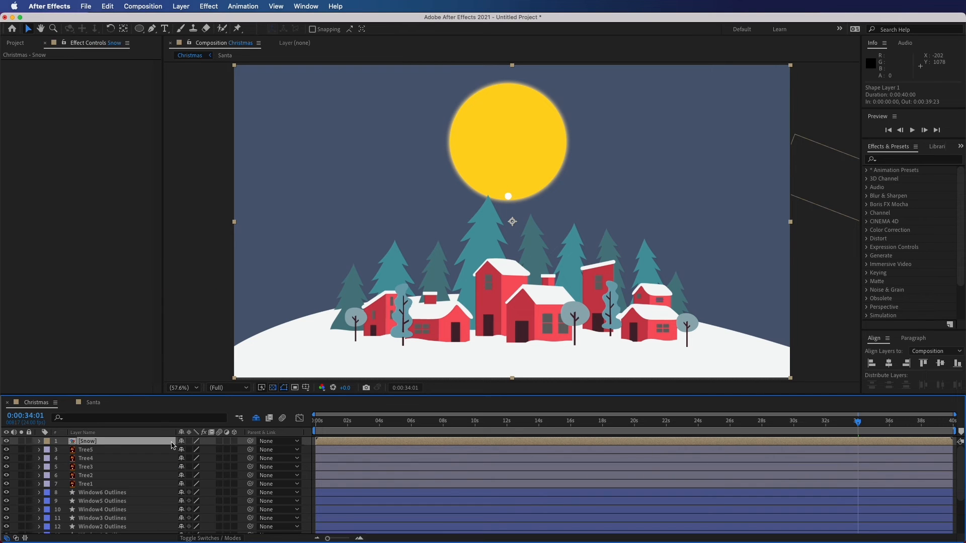
Move the anchor points of the Snow precomposition and of the shape layer inside it onto the white circle
{"action": "left_click", "coordinate": [124, 30]}
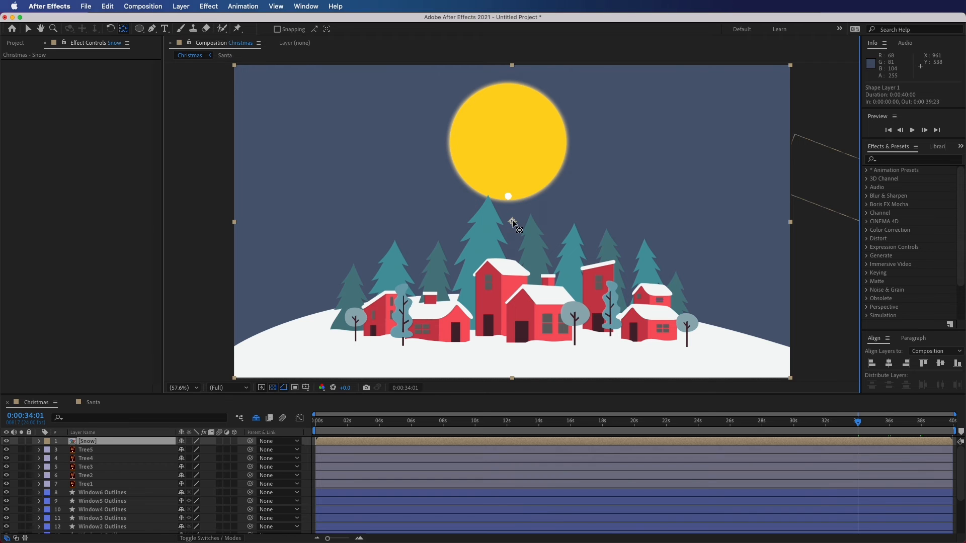
{"action": "left_click_drag", "start_coordinate": [512, 221], "coordinate": [509, 196]}
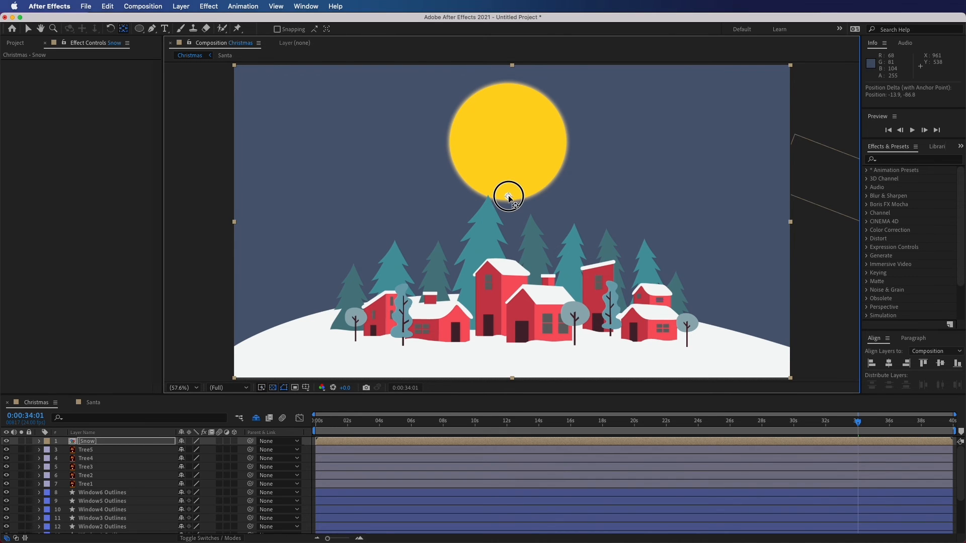
{"action": "double_click", "coordinate": [86, 443]}
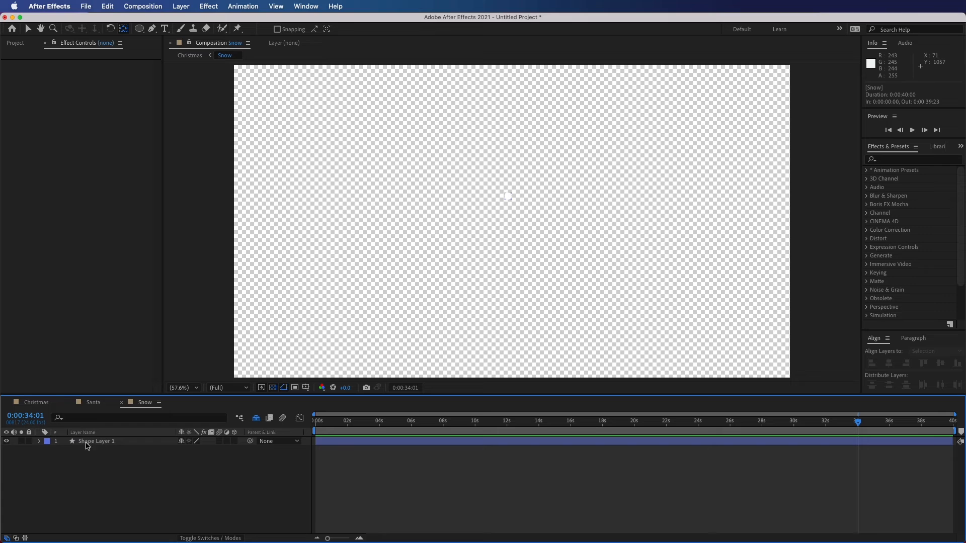
{"action": "left_click", "coordinate": [507, 198]}
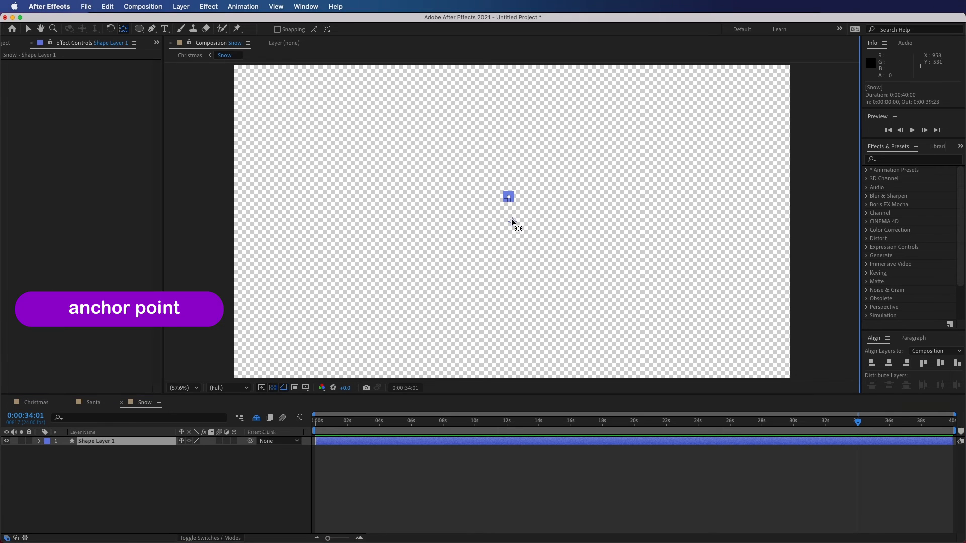
{"action": "left_click_drag", "start_coordinate": [512, 206], "coordinate": [508, 195]}
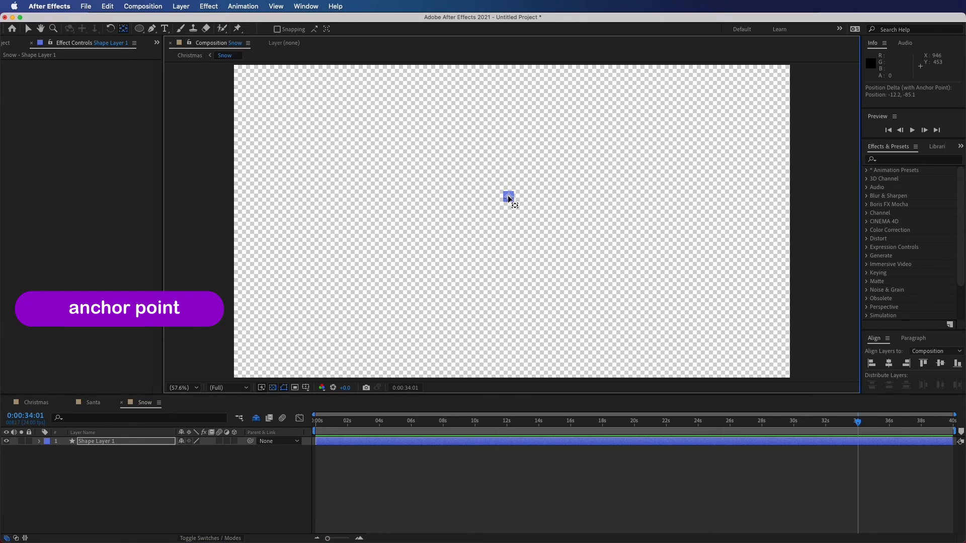
{"action": "right_click", "coordinate": [418, 273]}
{"action": "left_click", "coordinate": [452, 298]}
{"action": "left_click", "coordinate": [665, 178]}
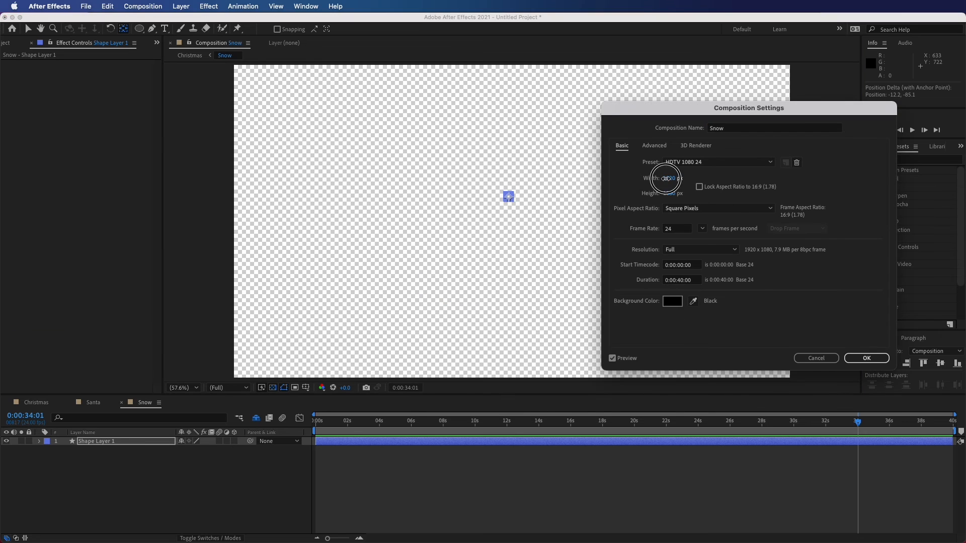
{"action": "left_click", "coordinate": [818, 356]}
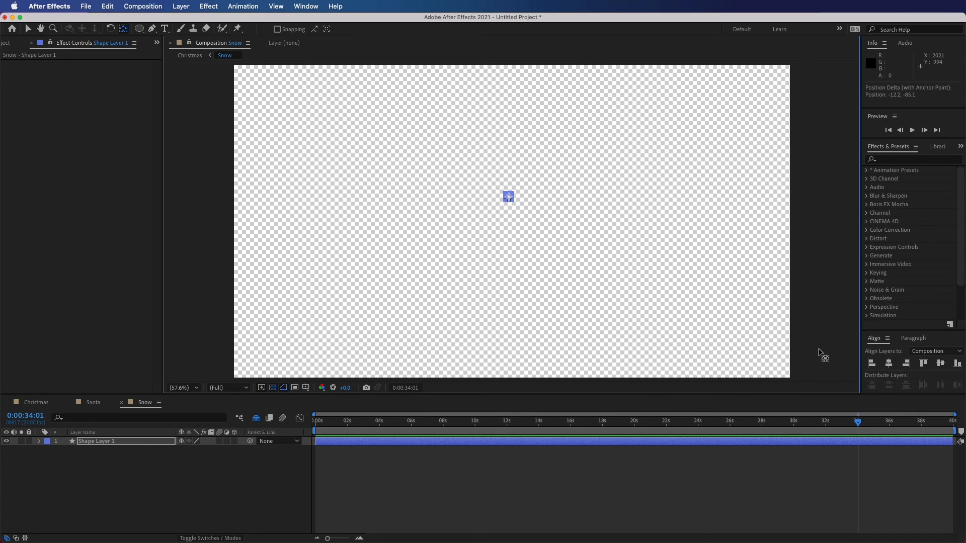
Centre the circle horizontally and vertically in the Snow composition, and set the composition's width and height to 100 px
{"action": "left_click", "coordinate": [890, 363]}
{"action": "left_click", "coordinate": [940, 363]}
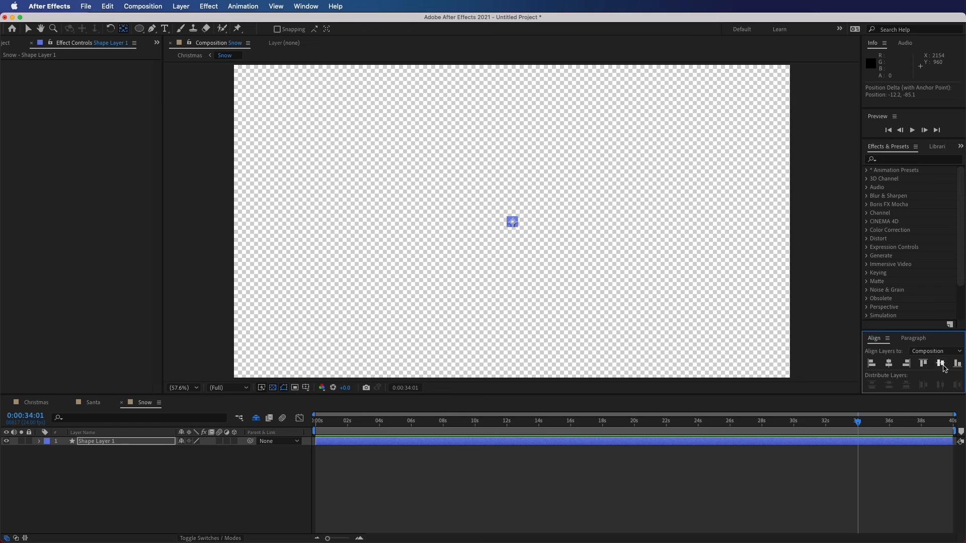
{"action": "right_click", "coordinate": [675, 251]}
{"action": "left_click", "coordinate": [701, 276]}
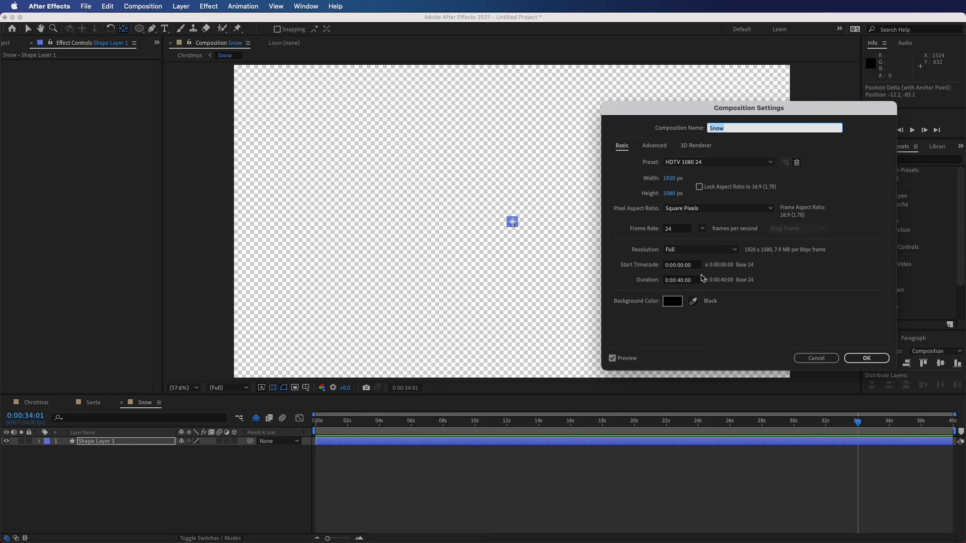
{"action": "left_click", "coordinate": [668, 179]}
{"action": "type", "text": "100"}
{"action": "key", "text": "Tab"}
{"action": "type", "text": "100"}
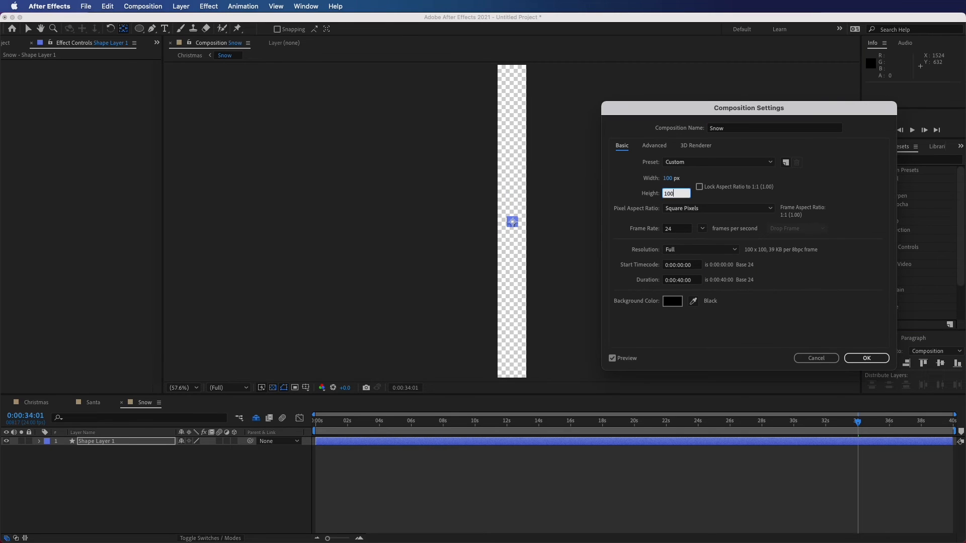
{"action": "left_click", "coordinate": [773, 315]}
{"action": "left_click", "coordinate": [852, 356]}
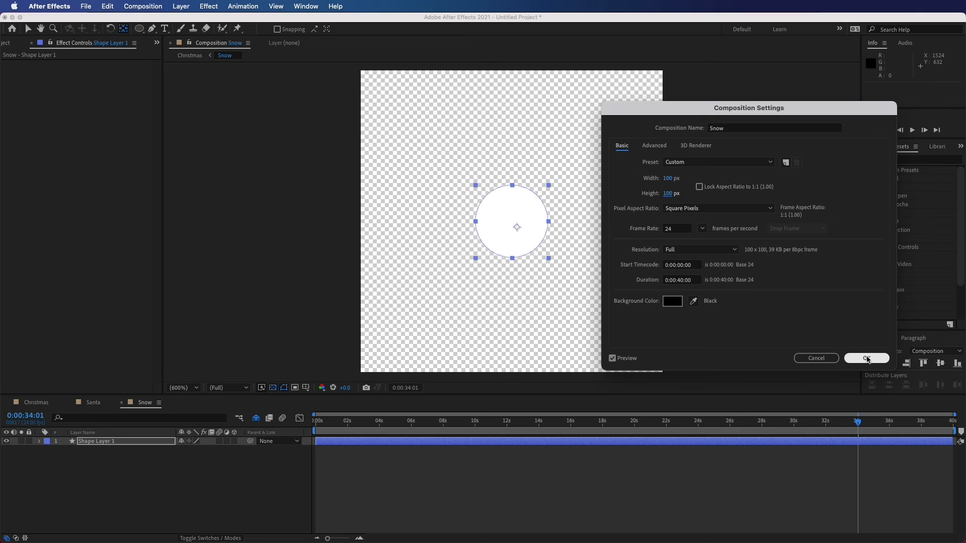
Add a new adjustment layer to the Christmas composition and turn off its adjustment switch so it acts as a solid
{"action": "left_click", "coordinate": [46, 402]}
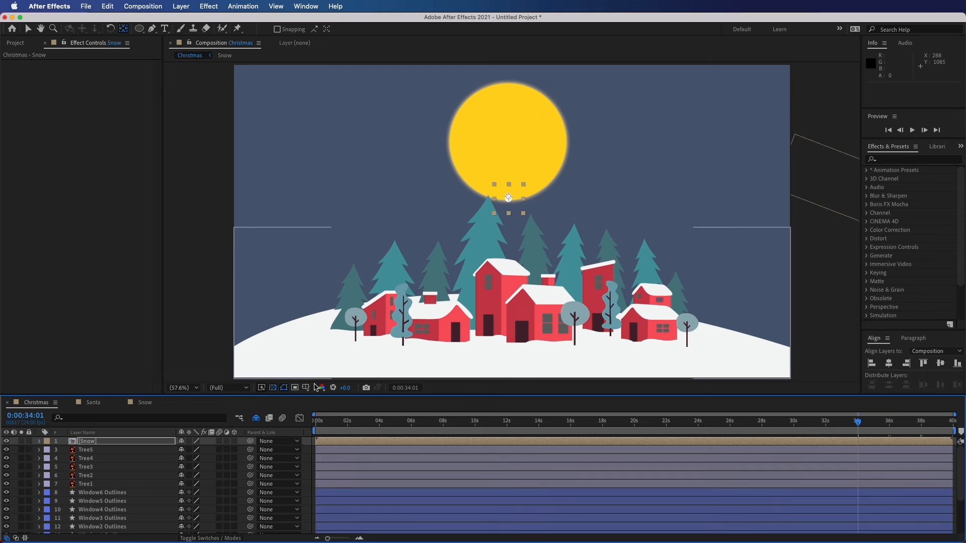
{"action": "right_click", "coordinate": [212, 441]}
{"action": "mouse_move", "coordinate": [227, 411]}
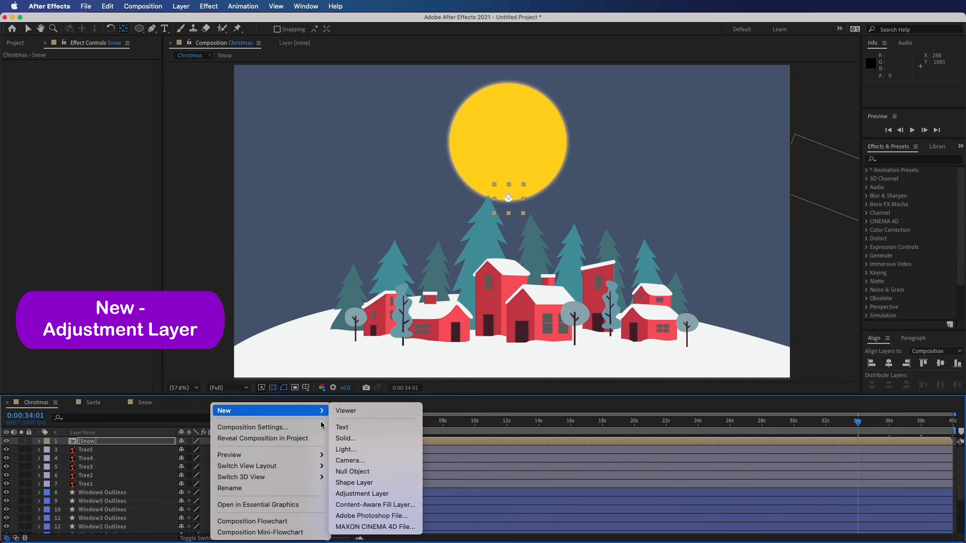
{"action": "left_click", "coordinate": [370, 495]}
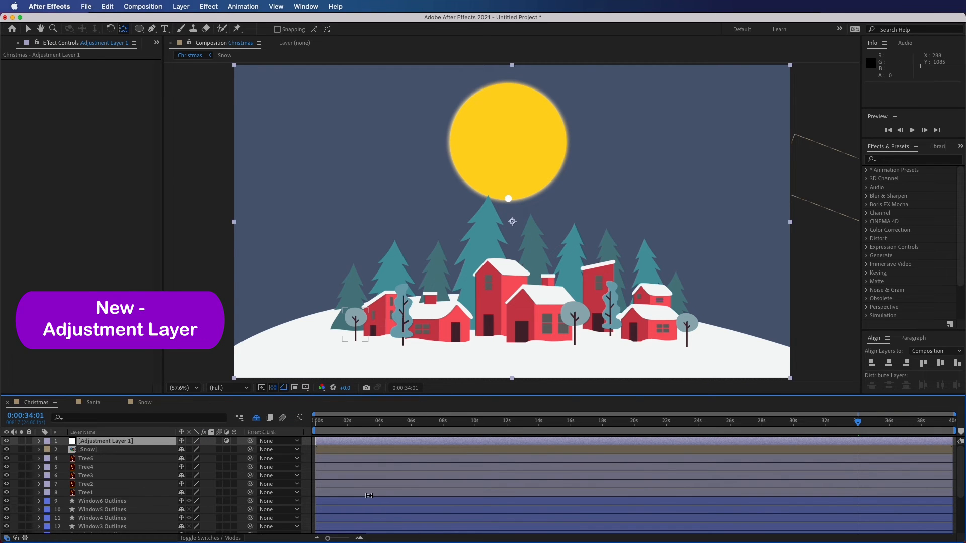
{"action": "left_click", "coordinate": [229, 442]}
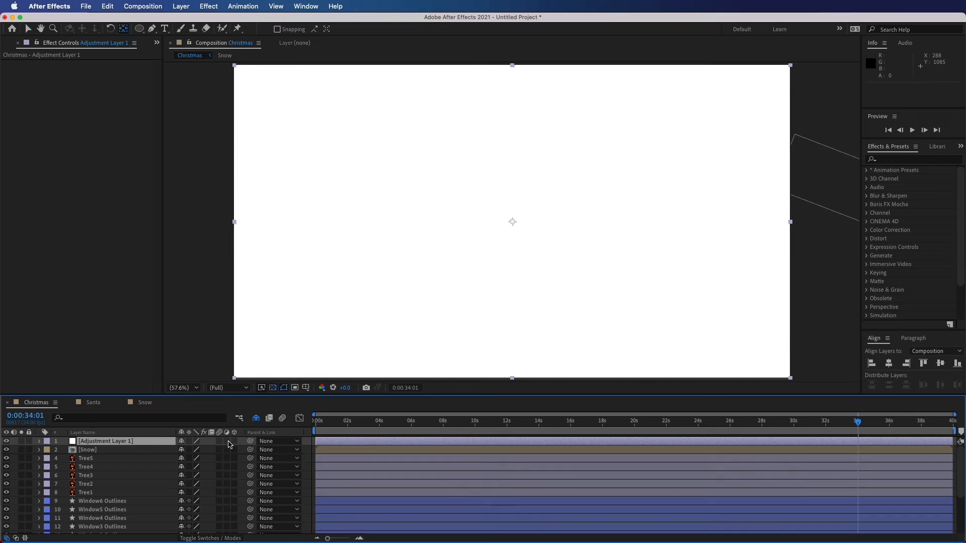
Find the CC Particle World effect and apply it to Adjustment Layer 1
{"action": "left_click", "coordinate": [912, 161]}
{"action": "type", "text": "part"}
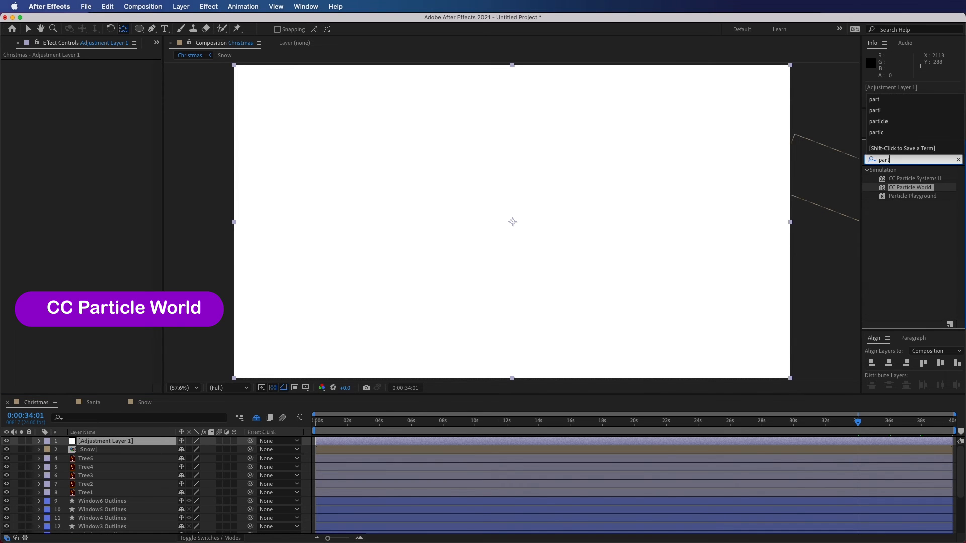
{"action": "left_click_drag", "start_coordinate": [942, 188], "coordinate": [111, 442]}
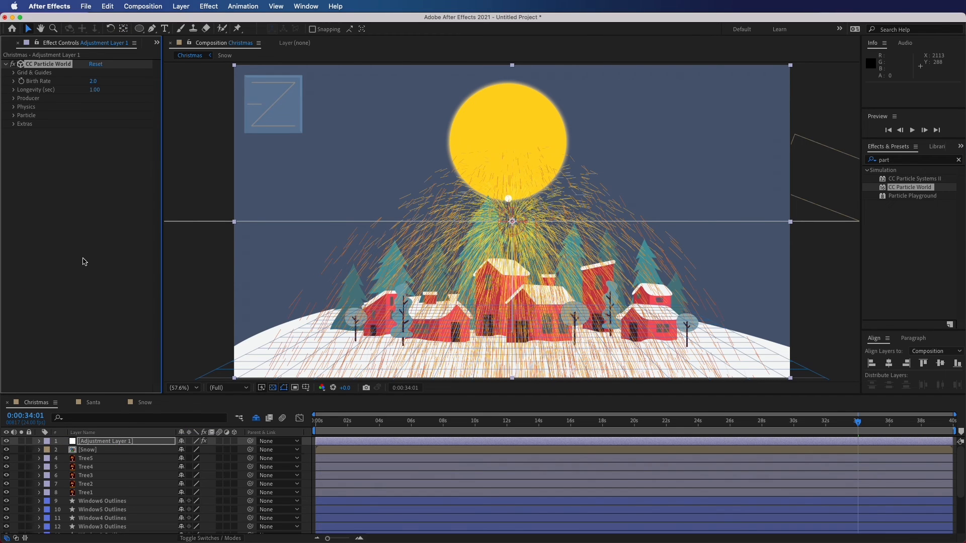
Set the effect's Particle Type to Textured Square and use the Snow composition as its Texture Layer
{"action": "left_click", "coordinate": [14, 117]}
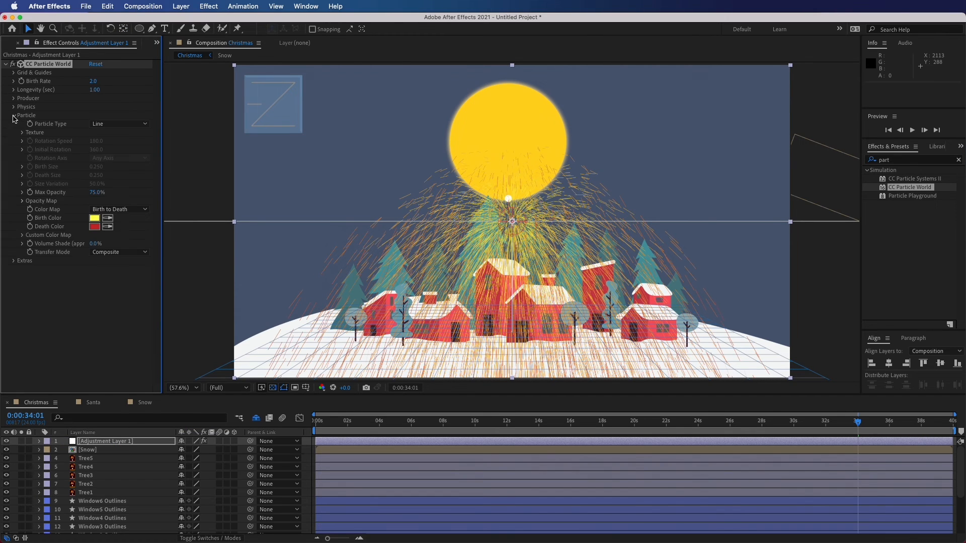
{"action": "left_click", "coordinate": [97, 126]}
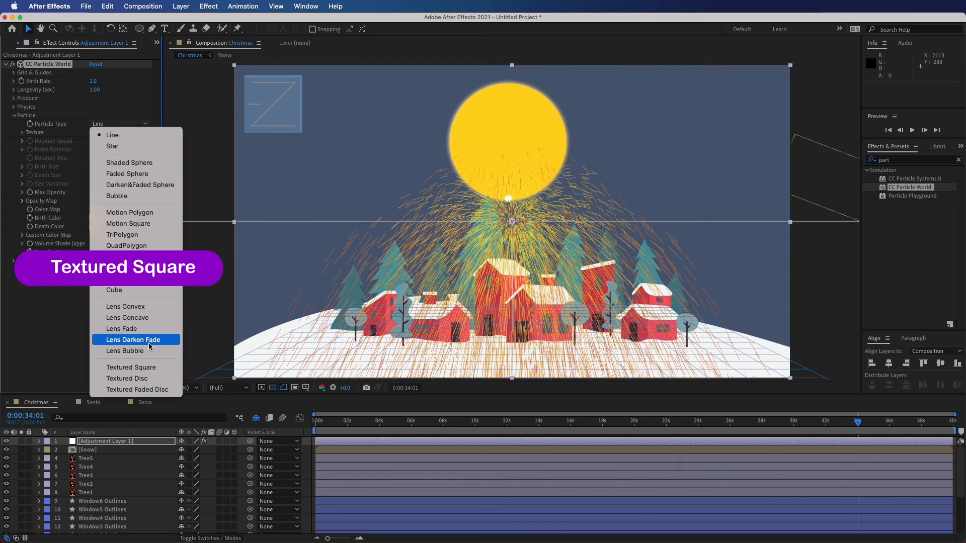
{"action": "left_click", "coordinate": [143, 368]}
{"action": "left_click", "coordinate": [23, 133]}
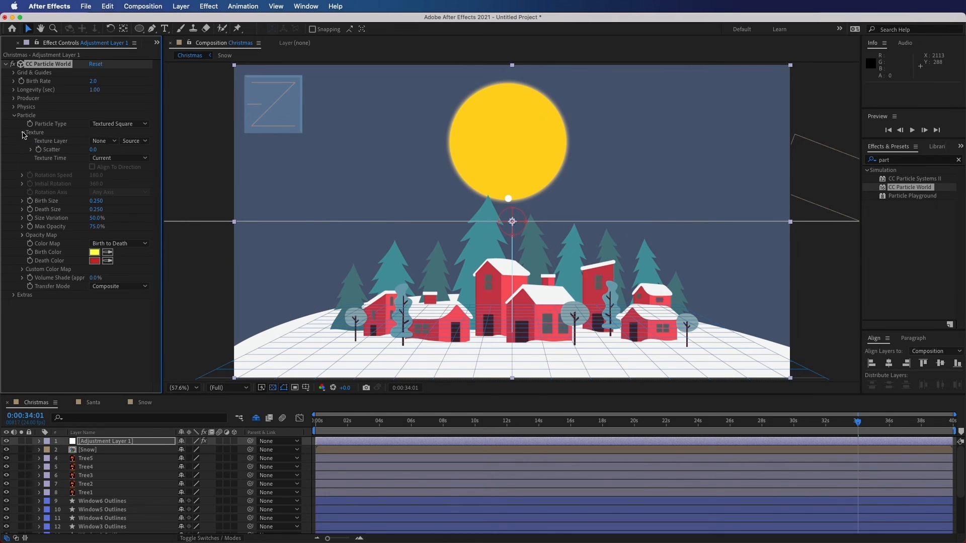
{"action": "left_click", "coordinate": [105, 145]}
{"action": "left_click", "coordinate": [120, 181]}
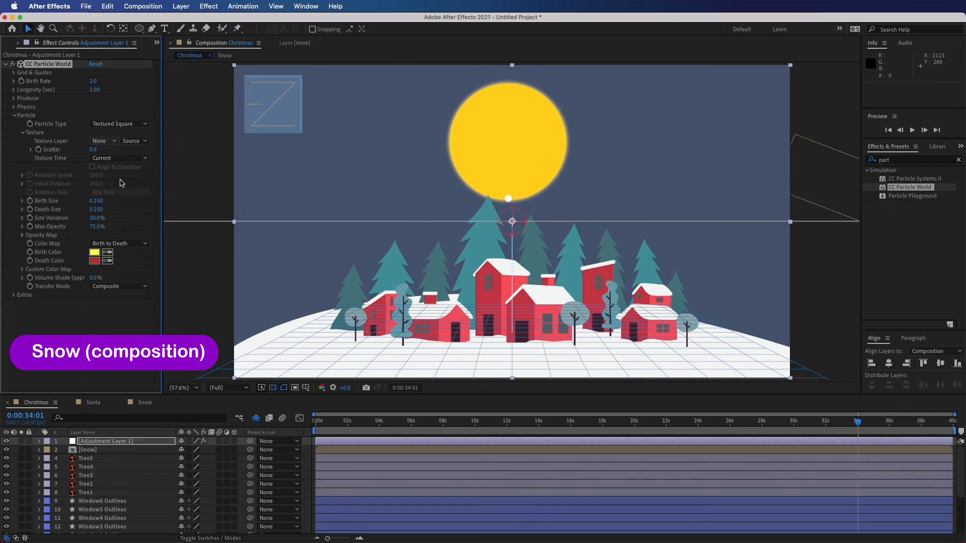
Set the particles' Birth Color and Death Color to white and Max Opacity to 88%
{"action": "left_click", "coordinate": [95, 252]}
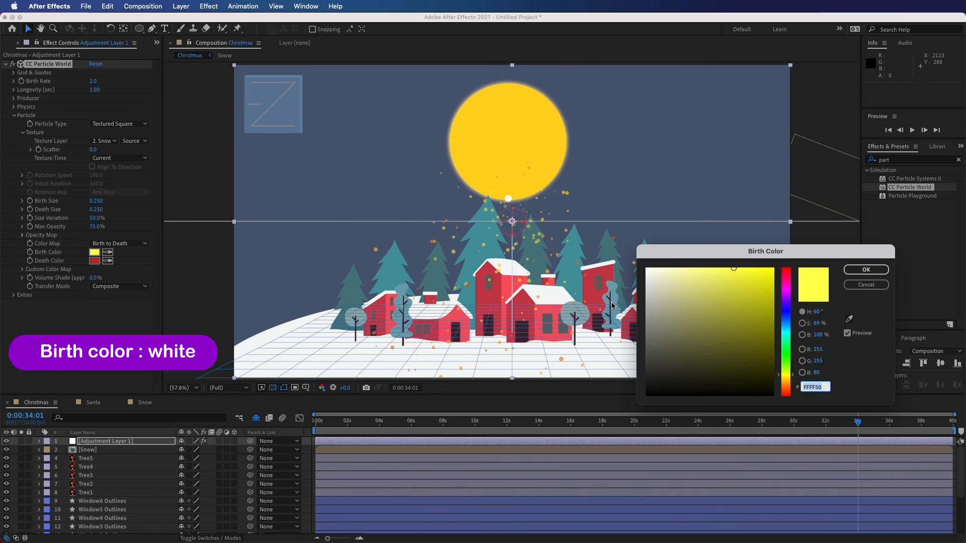
{"action": "left_click_drag", "start_coordinate": [649, 271], "coordinate": [641, 265]}
{"action": "left_click", "coordinate": [866, 270]}
{"action": "left_click", "coordinate": [94, 261]}
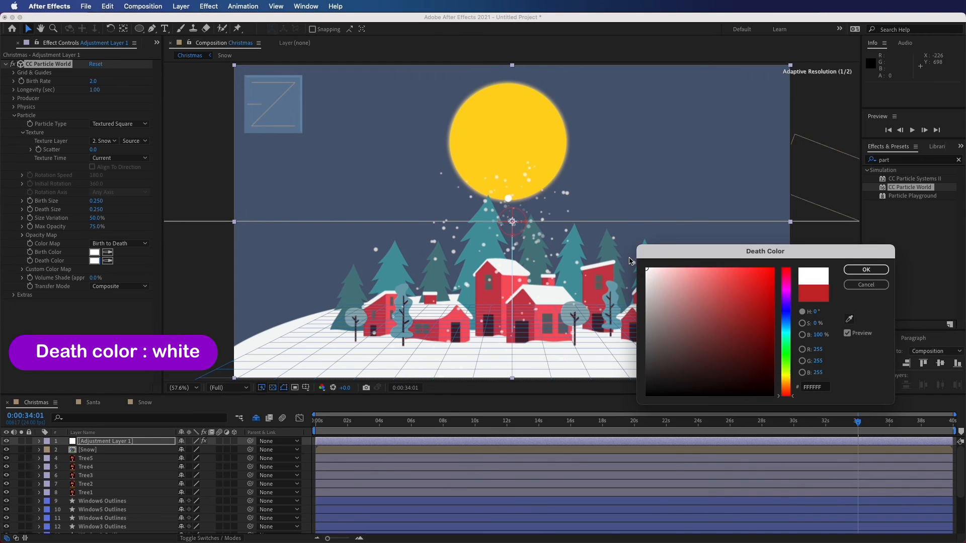
{"action": "left_click", "coordinate": [878, 272]}
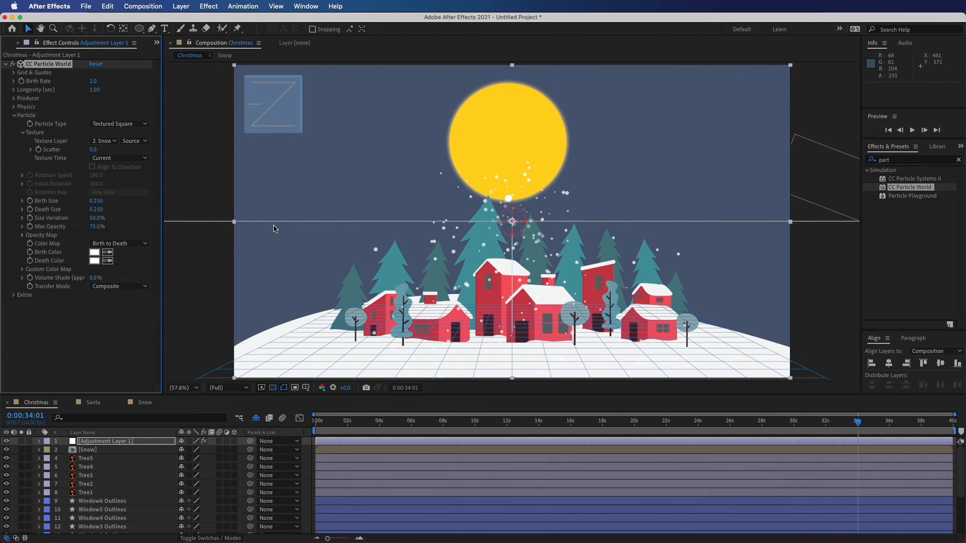
{"action": "left_click_drag", "start_coordinate": [97, 232], "coordinate": [105, 232]}
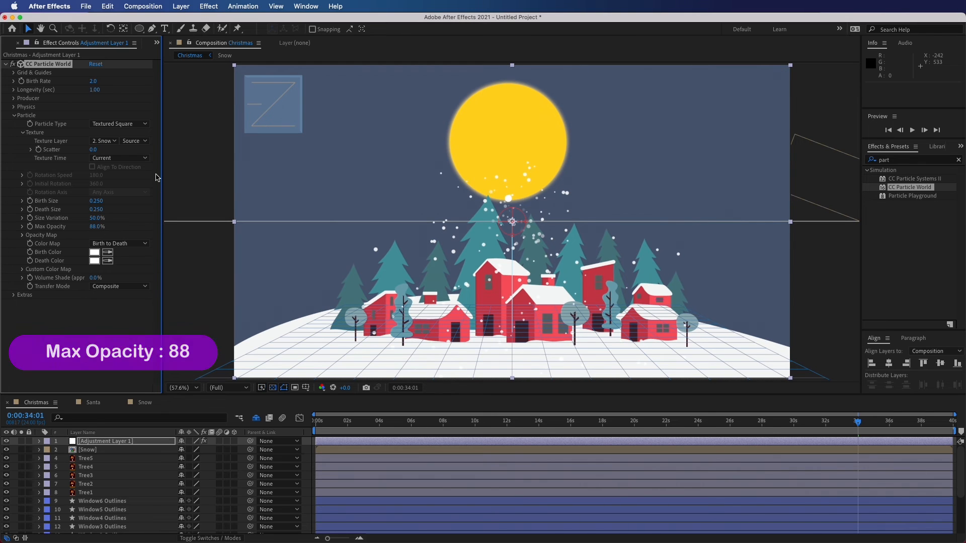
In the particle Physics settings, set Velocity to 0.2, Gravity to 0.07 and Resistance to 2.7
{"action": "left_click", "coordinate": [14, 116]}
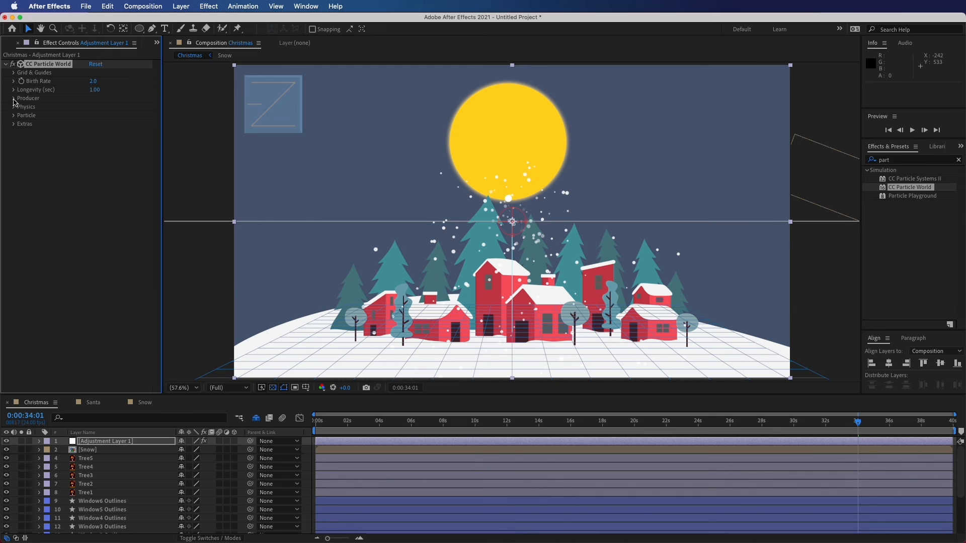
{"action": "left_click", "coordinate": [14, 99]}
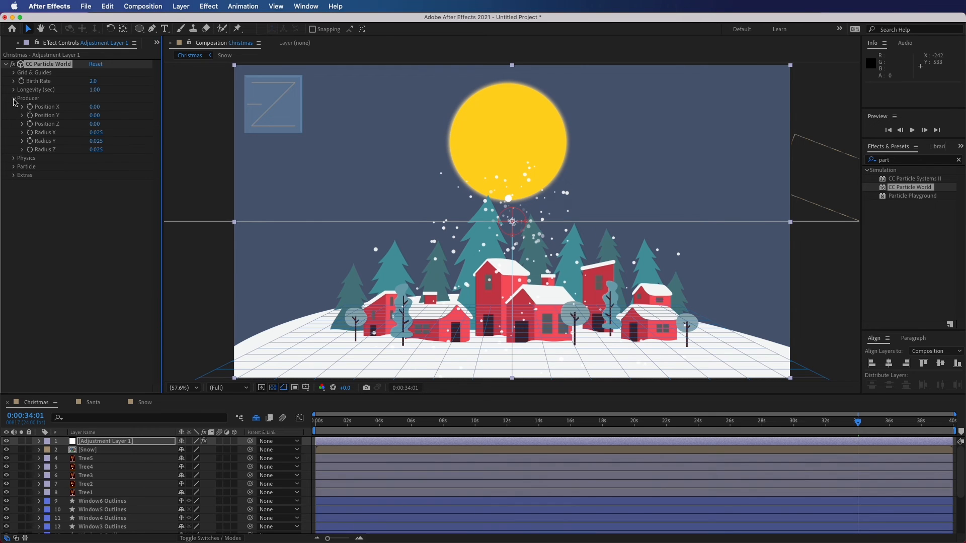
{"action": "left_click", "coordinate": [14, 159]}
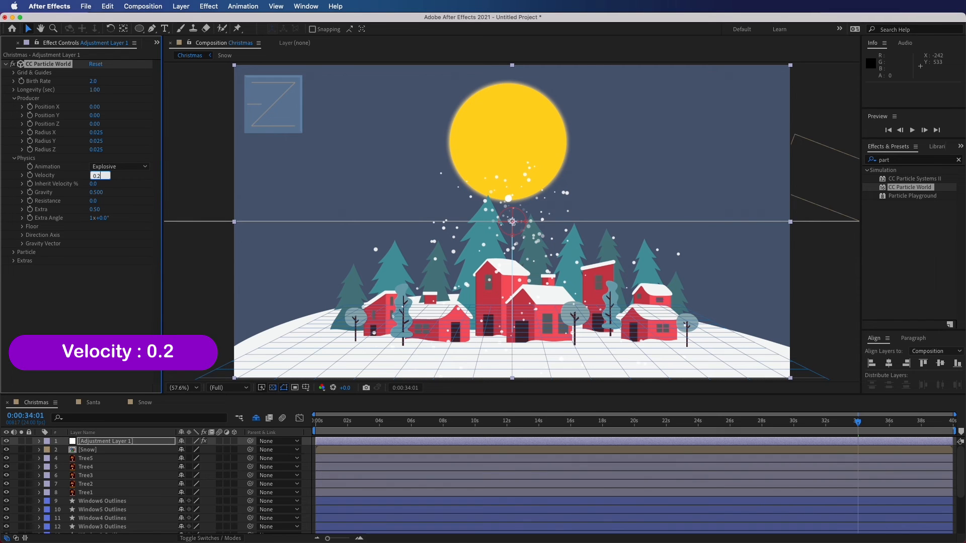
{"action": "key", "text": "Return"}
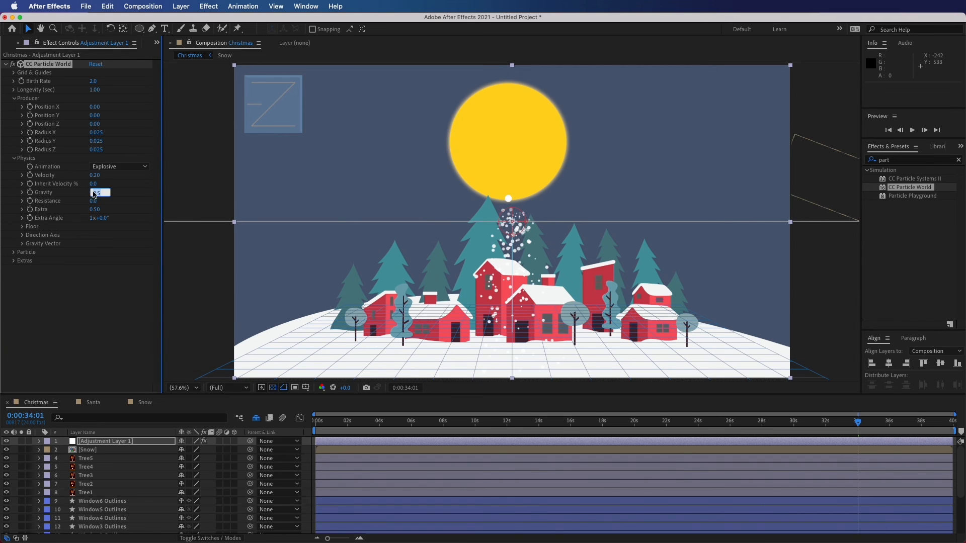
{"action": "type", "text": "0.070"}
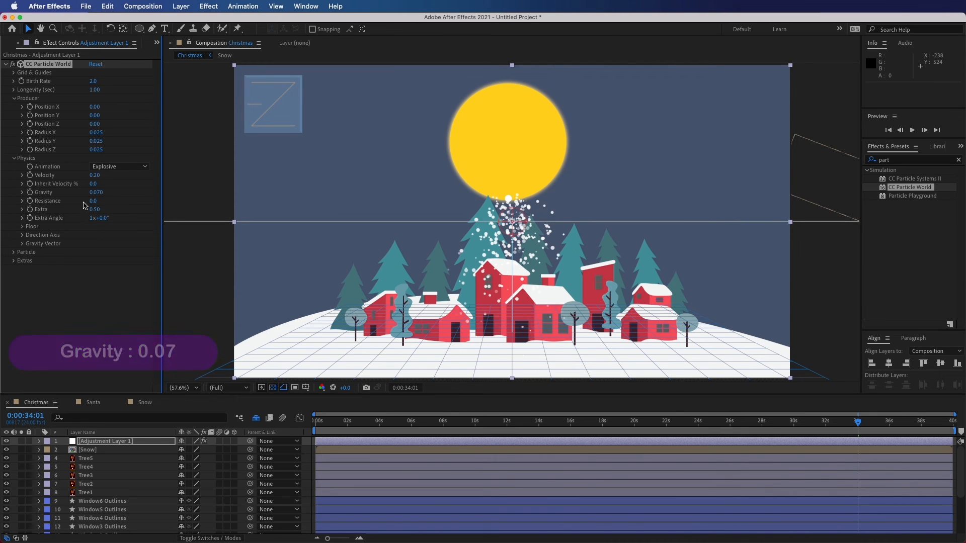
{"action": "left_click_drag", "start_coordinate": [93, 204], "coordinate": [97, 203]}
{"action": "left_click_drag", "start_coordinate": [100, 205], "coordinate": [109, 205]}
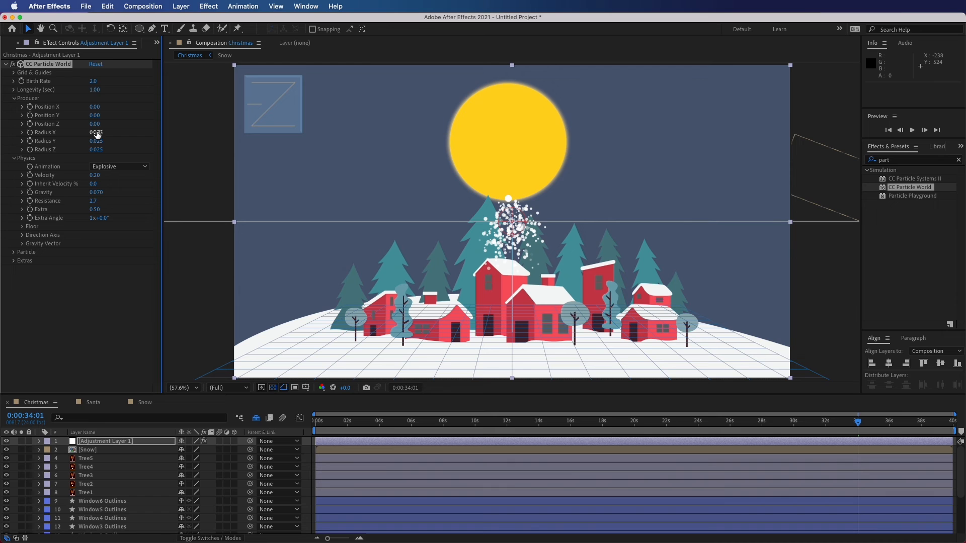
Spread the snow producer across the scene with Radius X 1.365 and raise it to Position Y -0.31
{"action": "left_click_drag", "start_coordinate": [97, 132], "coordinate": [164, 132]}
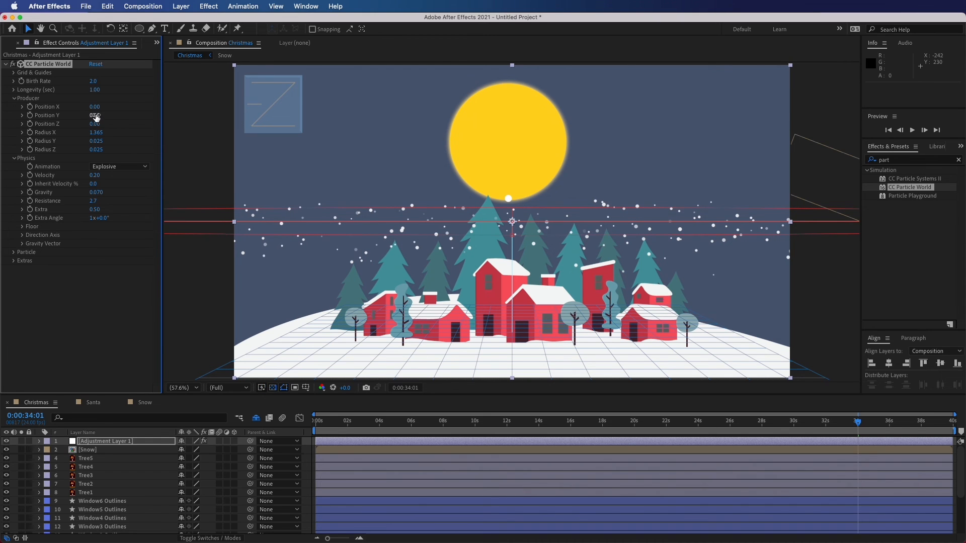
{"action": "left_click_drag", "start_coordinate": [95, 117], "coordinate": [346, 102]}
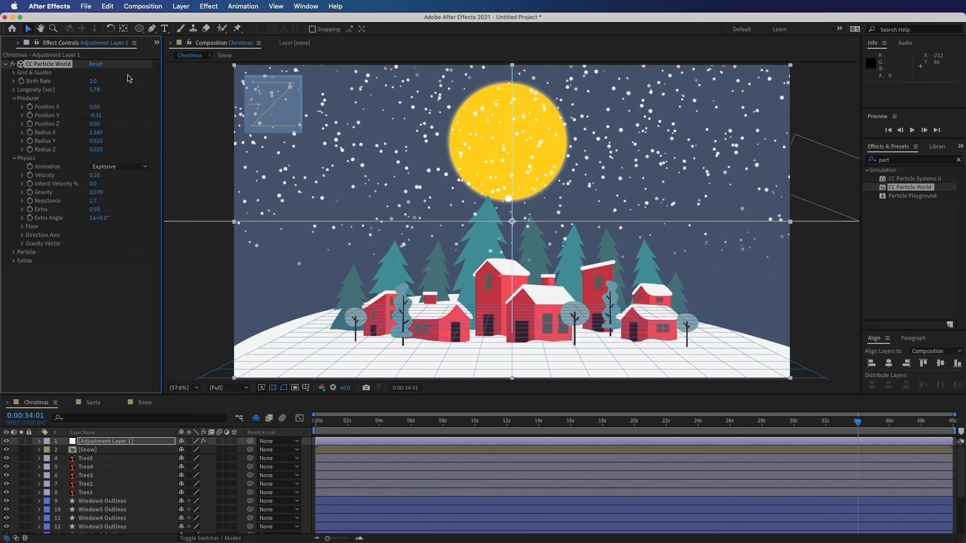
Set the snow's Birth Rate to 4.5 and its Longevity to 7.94 seconds, then deselect the layer
{"action": "left_click_drag", "start_coordinate": [95, 83], "coordinate": [98, 80]}
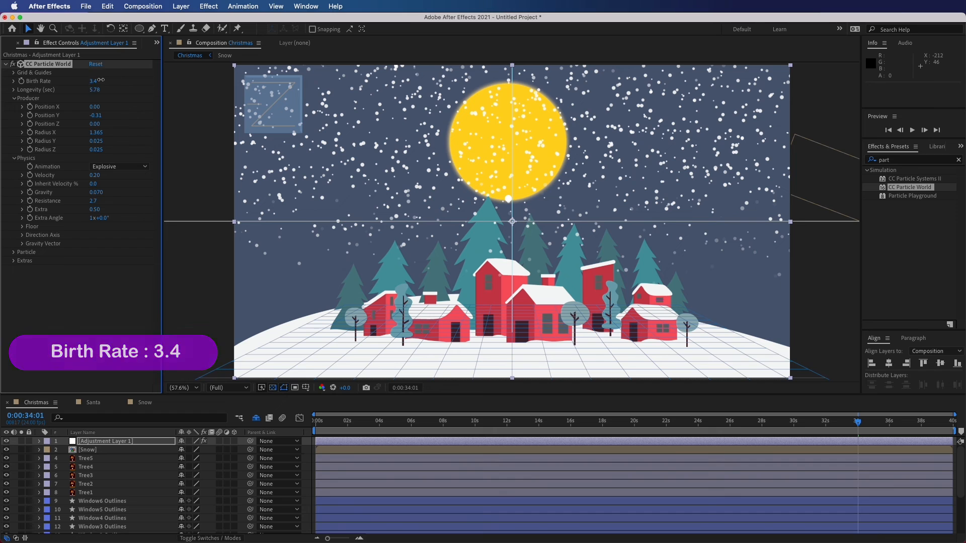
{"action": "left_click_drag", "start_coordinate": [101, 80], "coordinate": [107, 79]}
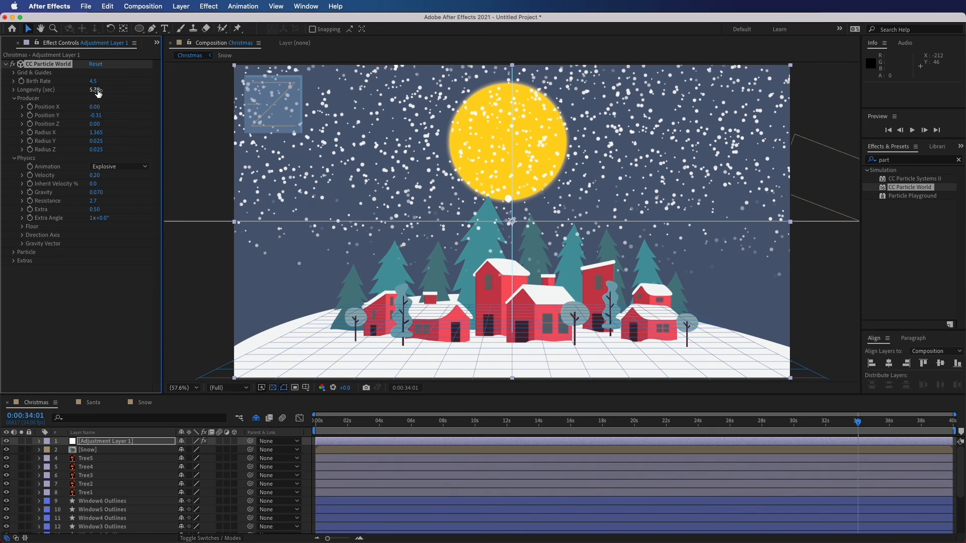
{"action": "left_click_drag", "start_coordinate": [94, 90], "coordinate": [198, 90]}
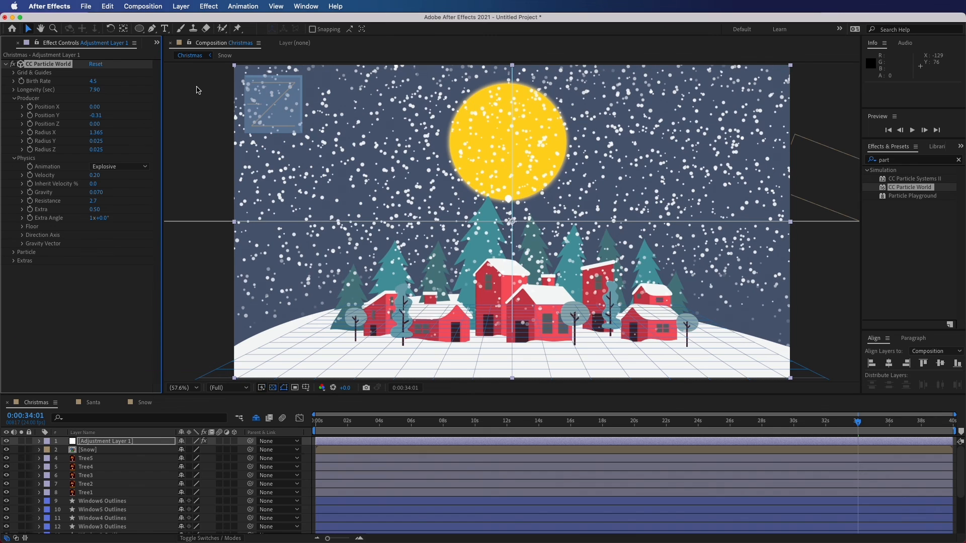
{"action": "left_click_drag", "start_coordinate": [101, 90], "coordinate": [104, 89]}
{"action": "left_click", "coordinate": [211, 323]}
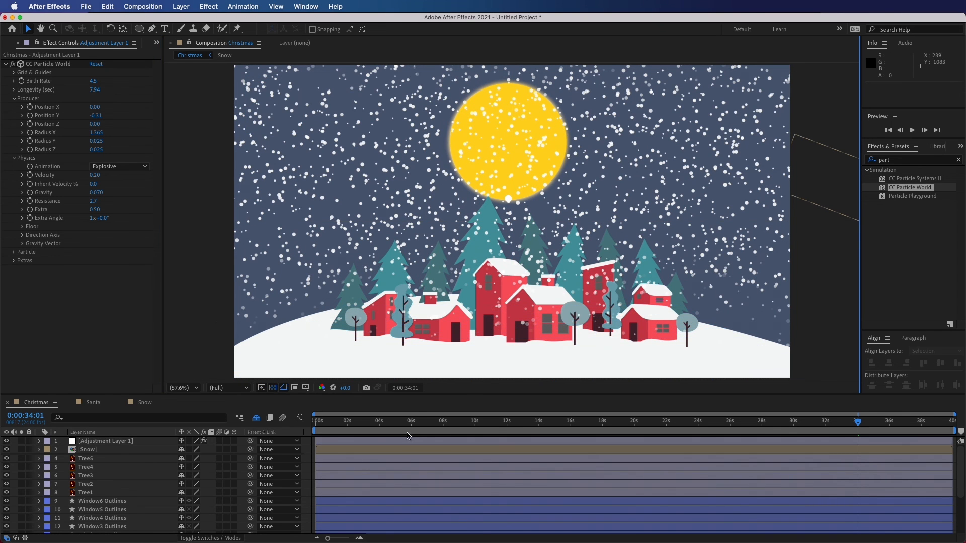
At 4 seconds, start keyframing Adjustment Layer 1's Birth Rate with a value of 0
{"action": "left_click_drag", "start_coordinate": [482, 423], "coordinate": [564, 425]}
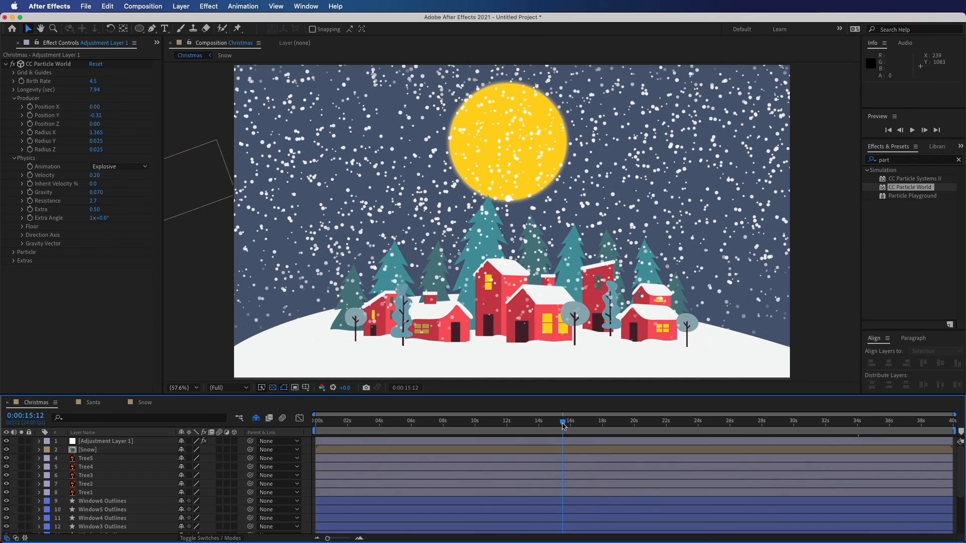
{"action": "left_click", "coordinate": [380, 425]}
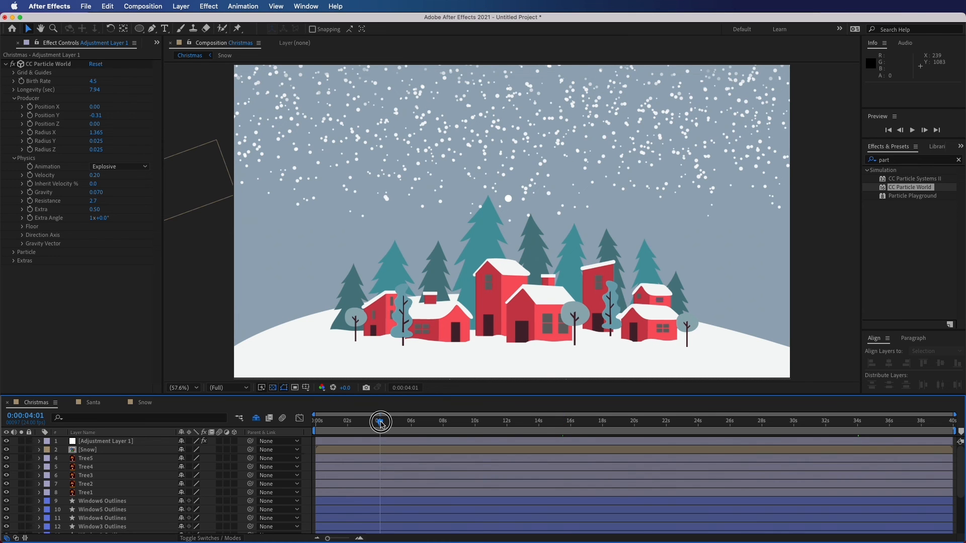
{"action": "left_click", "coordinate": [379, 424]}
{"action": "left_click", "coordinate": [123, 443]}
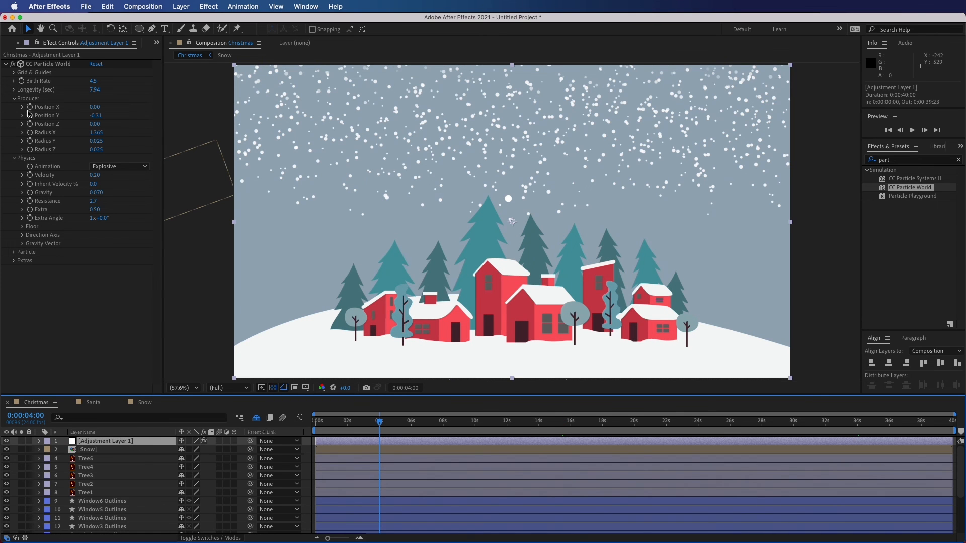
{"action": "left_click", "coordinate": [14, 81]}
{"action": "left_click_drag", "start_coordinate": [93, 81], "coordinate": [65, 86]}
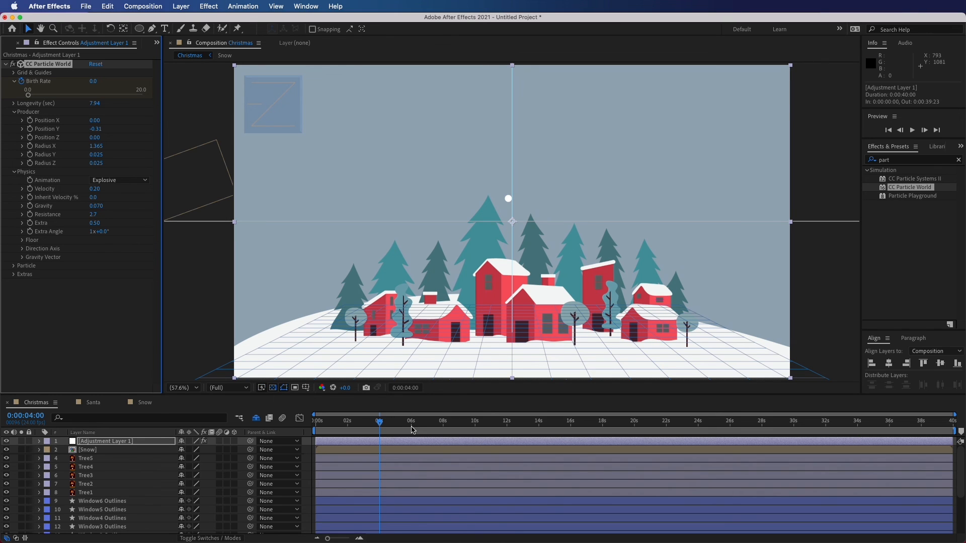
Keyframe the Birth Rate at 0.3 at 10 seconds and at 1.2 at 16 seconds
{"action": "left_click", "coordinate": [475, 428]}
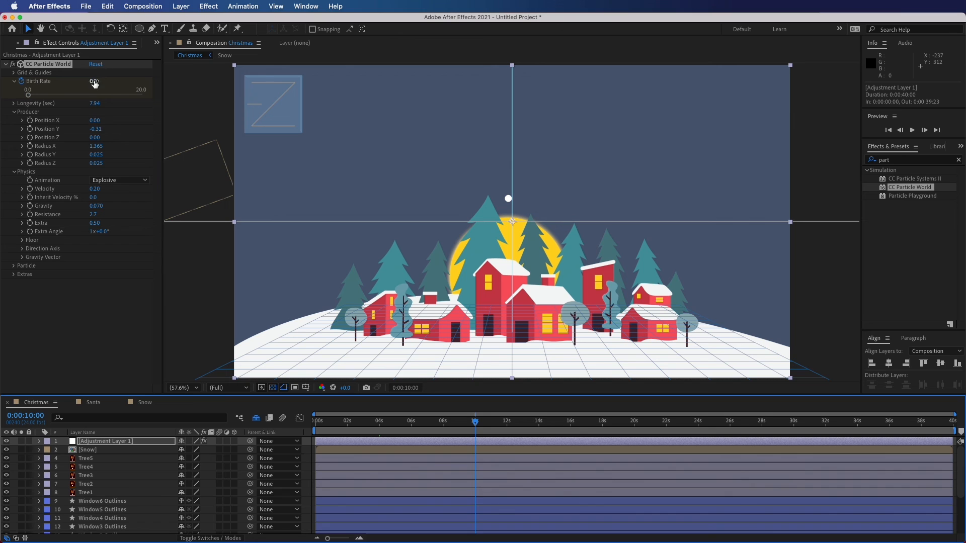
{"action": "left_click_drag", "start_coordinate": [94, 84], "coordinate": [100, 85]}
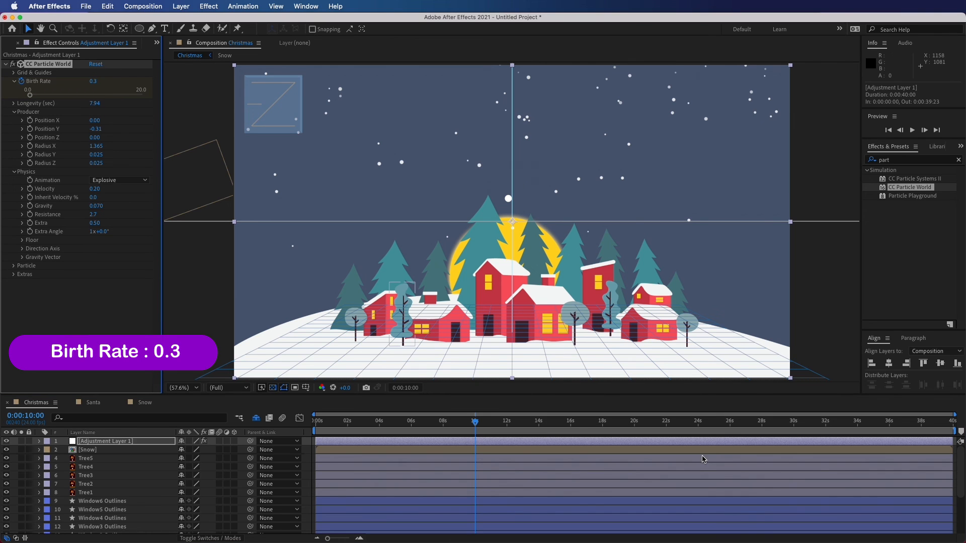
{"action": "left_click", "coordinate": [572, 429]}
{"action": "left_click", "coordinate": [572, 429]}
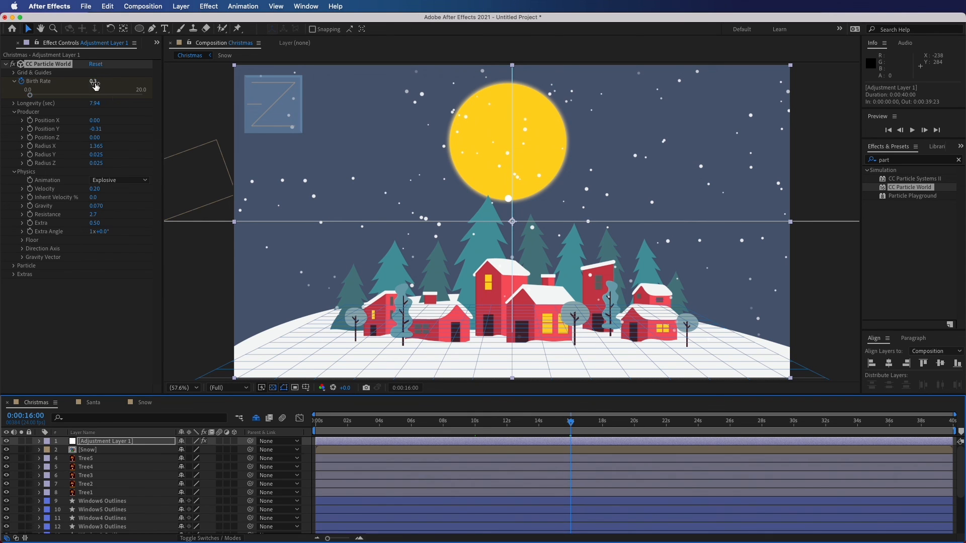
{"action": "left_click_drag", "start_coordinate": [96, 86], "coordinate": [106, 90]}
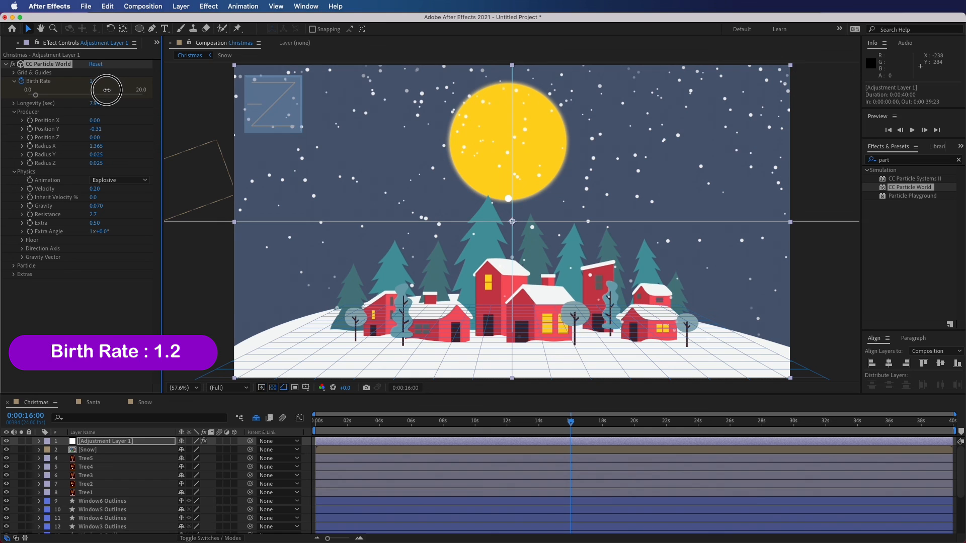
Hide the Snow composition layer in the Christmas timeline and preview the animation from about 4 seconds
{"action": "key", "text": "space"}
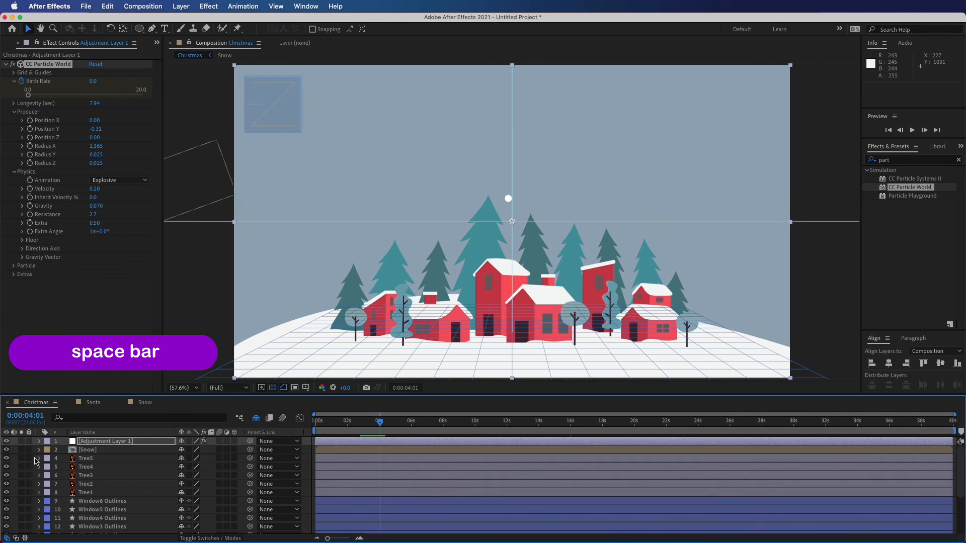
{"action": "left_click", "coordinate": [86, 450]}
{"action": "left_click", "coordinate": [8, 451]}
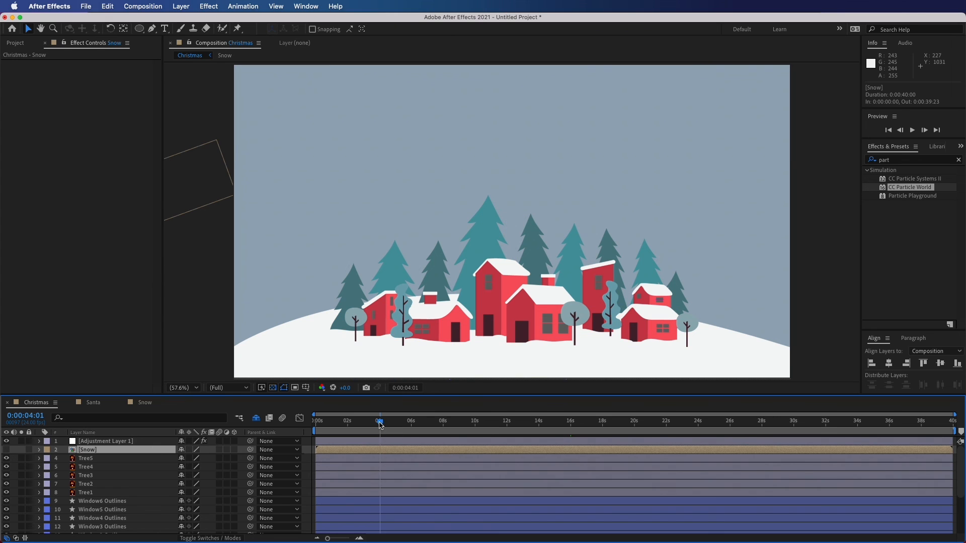
{"action": "key", "text": "space"}
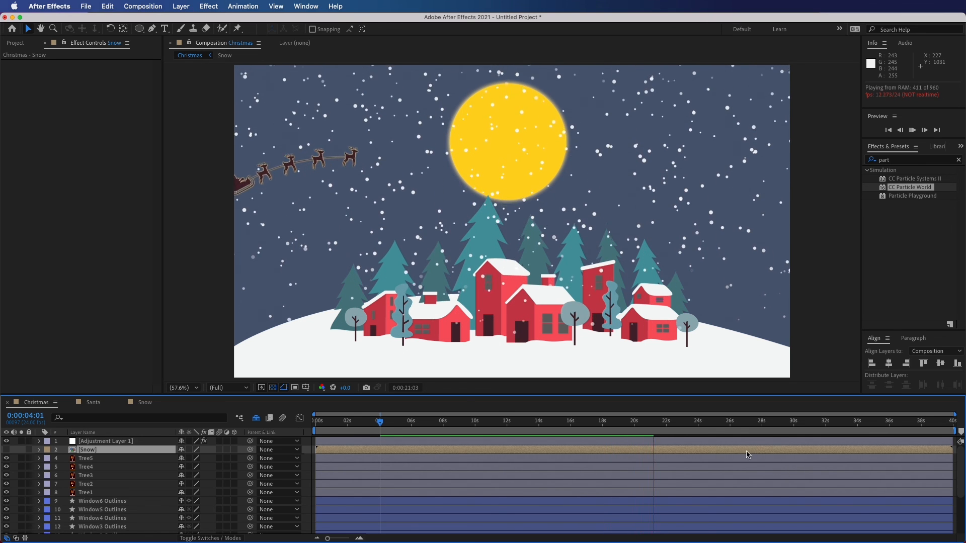
{"action": "key", "text": "space"}
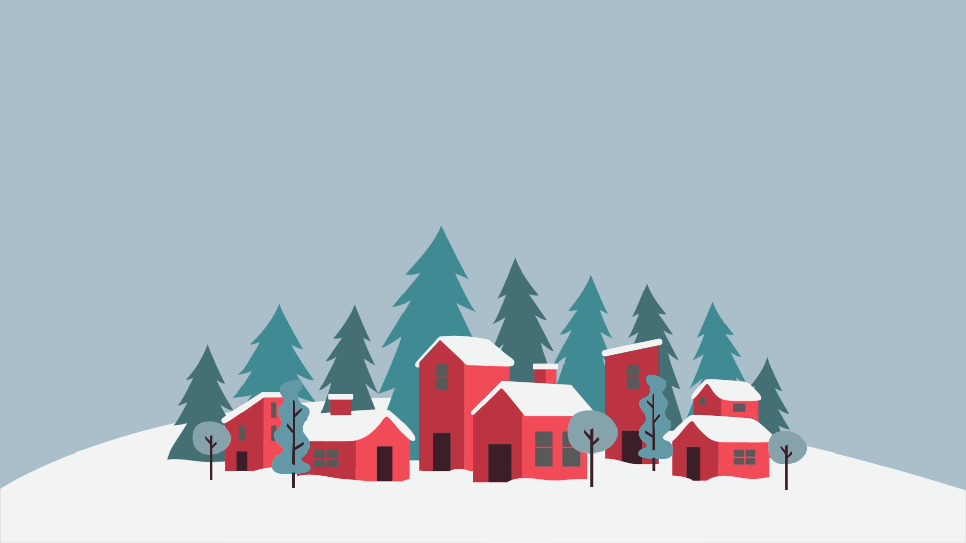